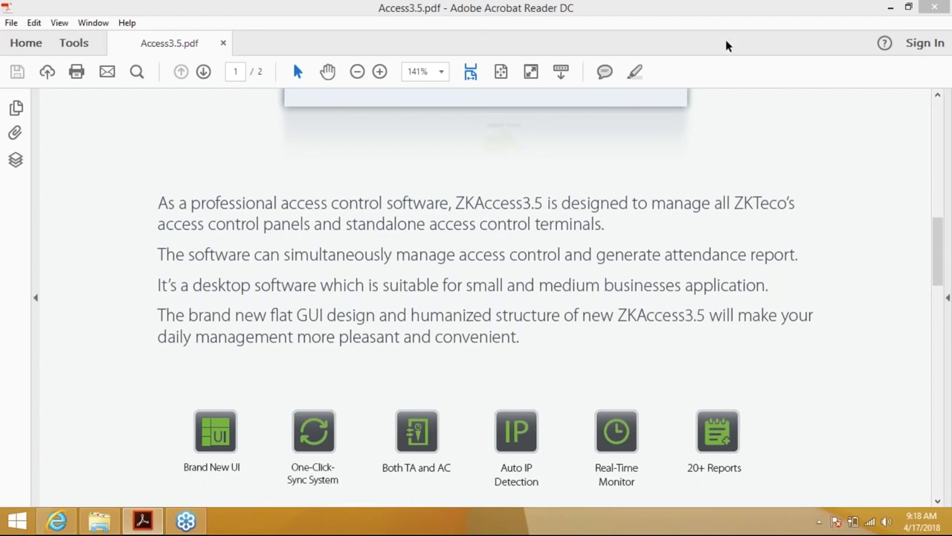
# Scroll the brochure to Software Specification, listing Microsoft Office Access and Windows 7/8/8.1/10 support
pyautogui.click(743, 23)
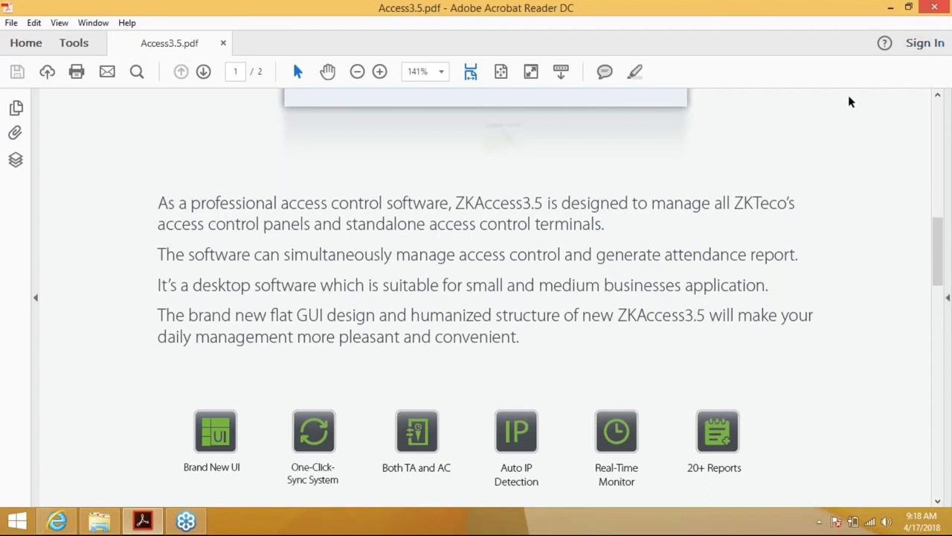
pyautogui.click(937, 503)
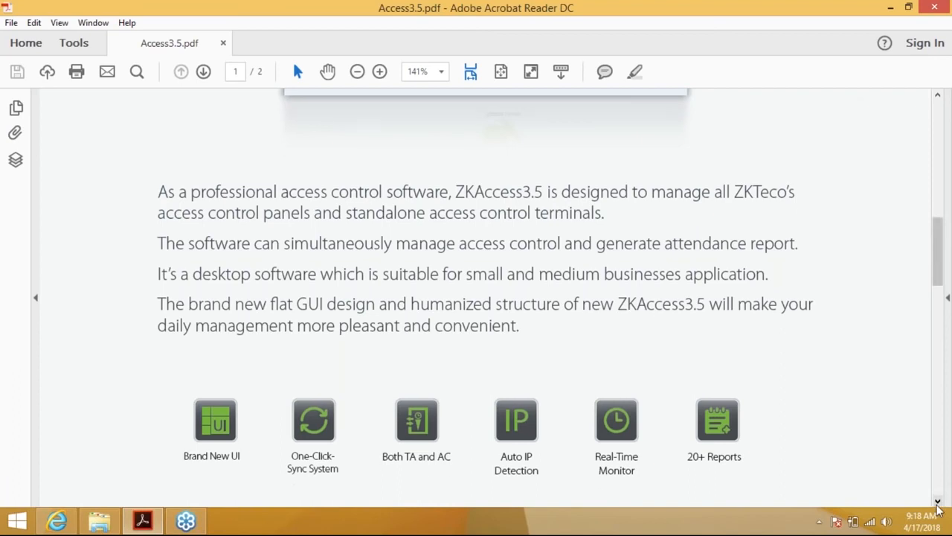
pyautogui.click(937, 502)
pyautogui.click(938, 503)
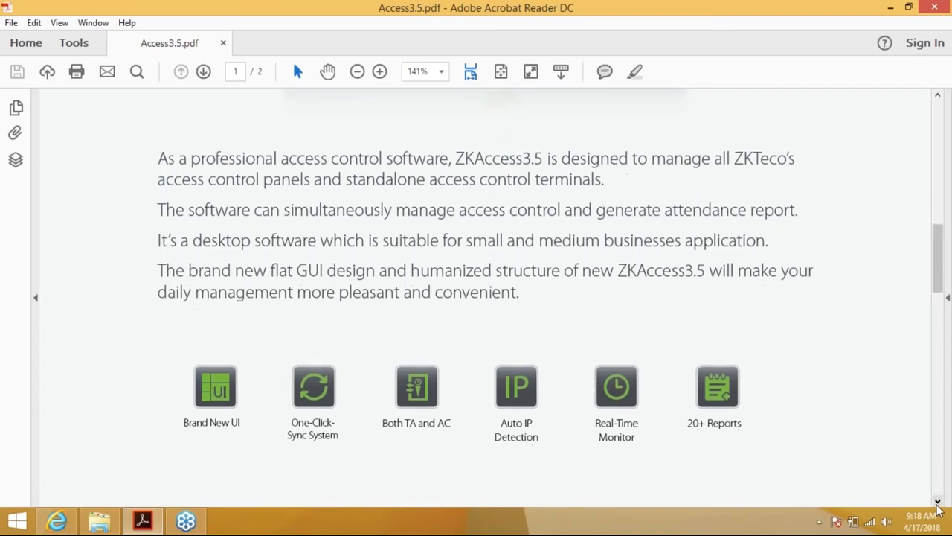
pyautogui.click(938, 503)
pyautogui.click(937, 503)
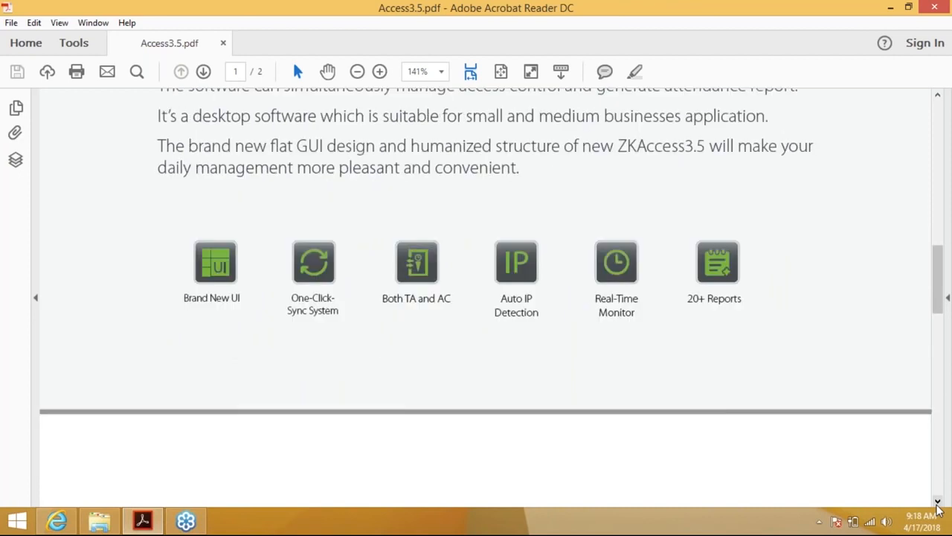
pyautogui.click(937, 502)
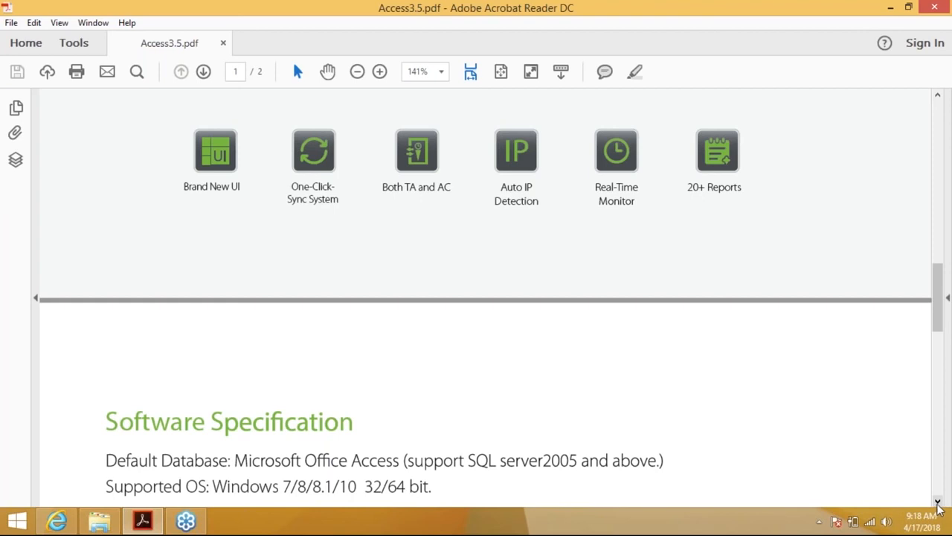
# Scroll to brochure page 2 with the Easy to Configure and Use and Door Management lists
pyautogui.click(938, 502)
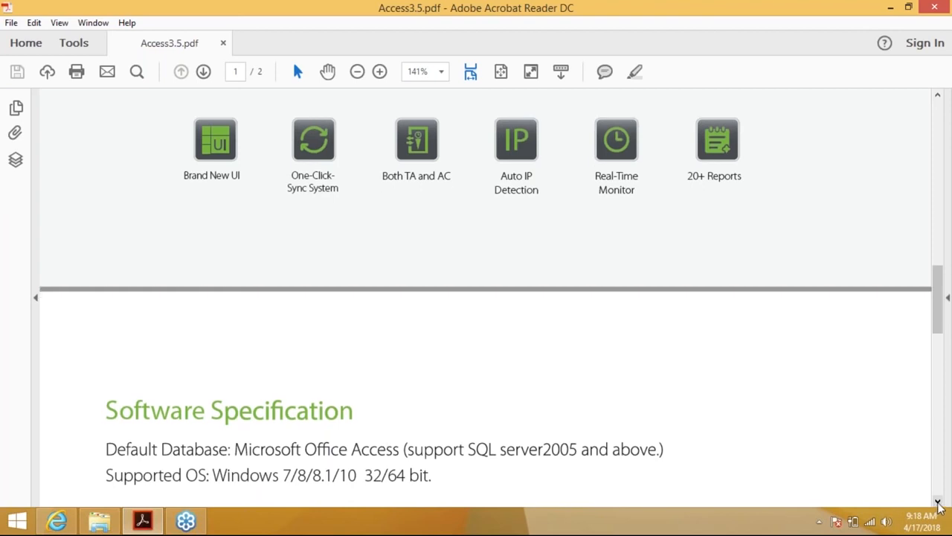
pyautogui.click(938, 502)
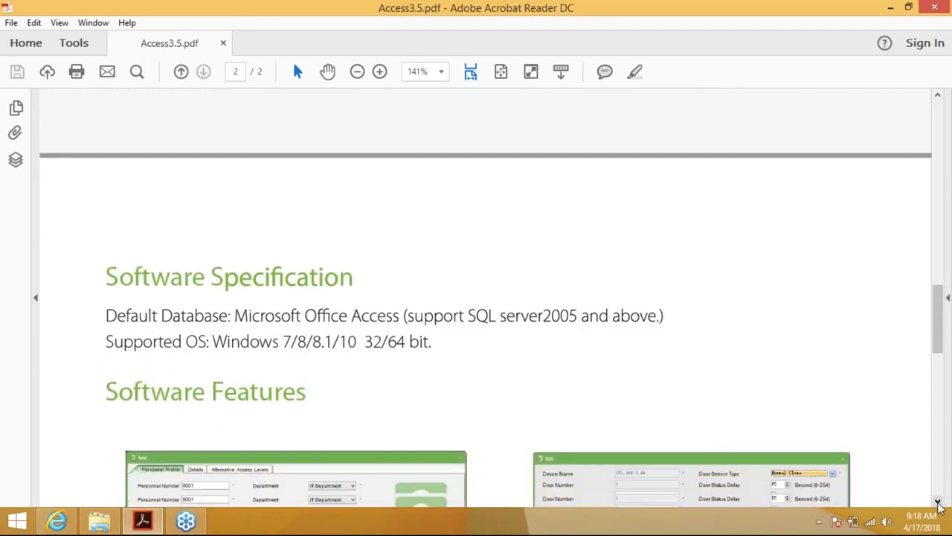
pyautogui.click(938, 502)
pyautogui.click(938, 503)
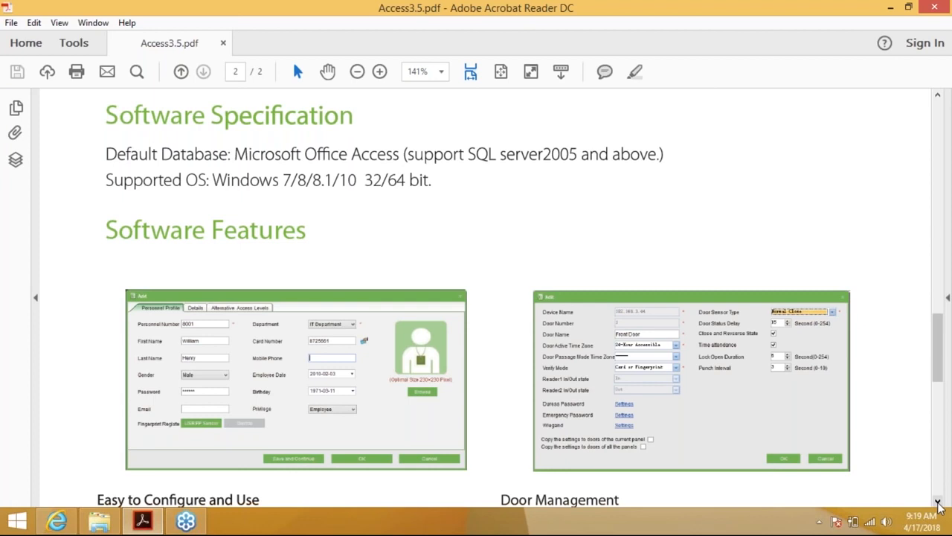
pyautogui.click(938, 503)
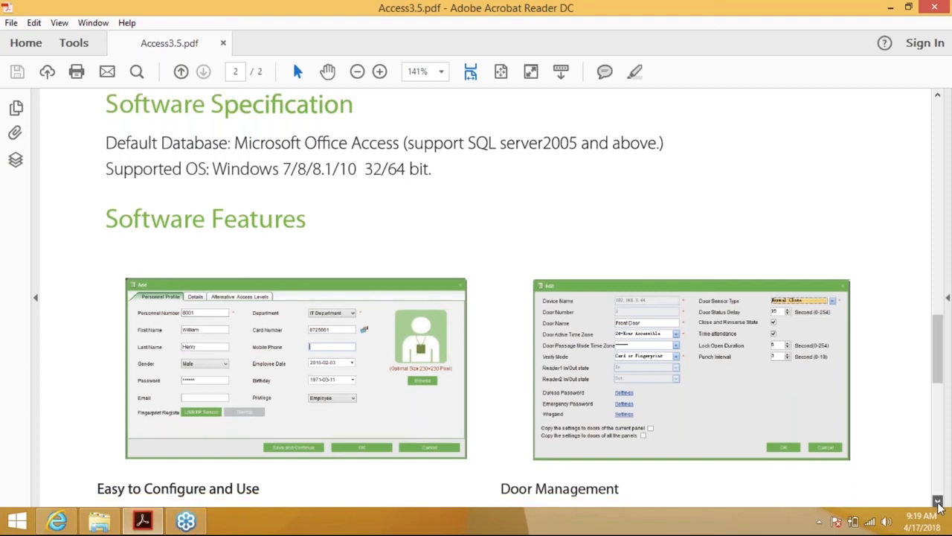
pyautogui.click(938, 503)
pyautogui.click(938, 503)
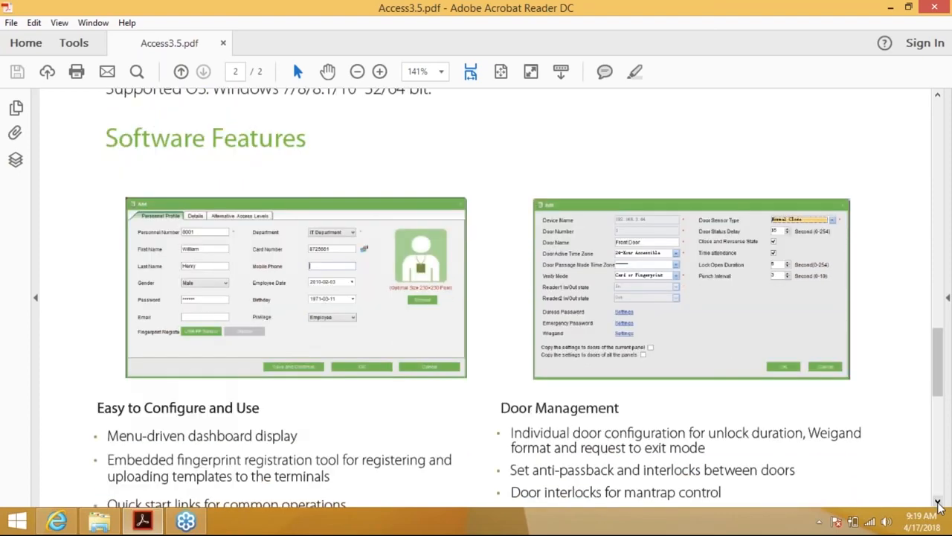
pyautogui.click(938, 503)
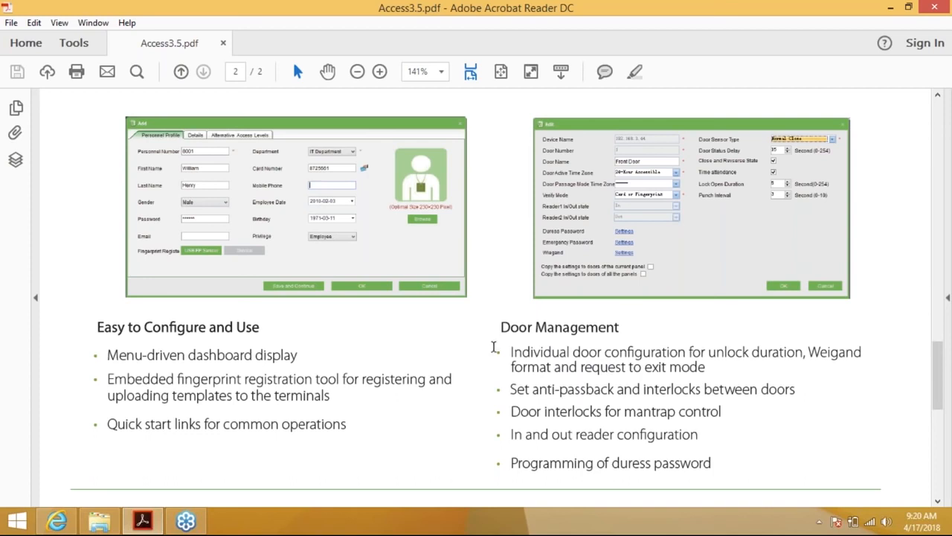
# Scroll past the Real-Time Monitoring, Maps, Reports and Maintenance features to the brochure footer
pyautogui.scroll(-1, 497, 359)
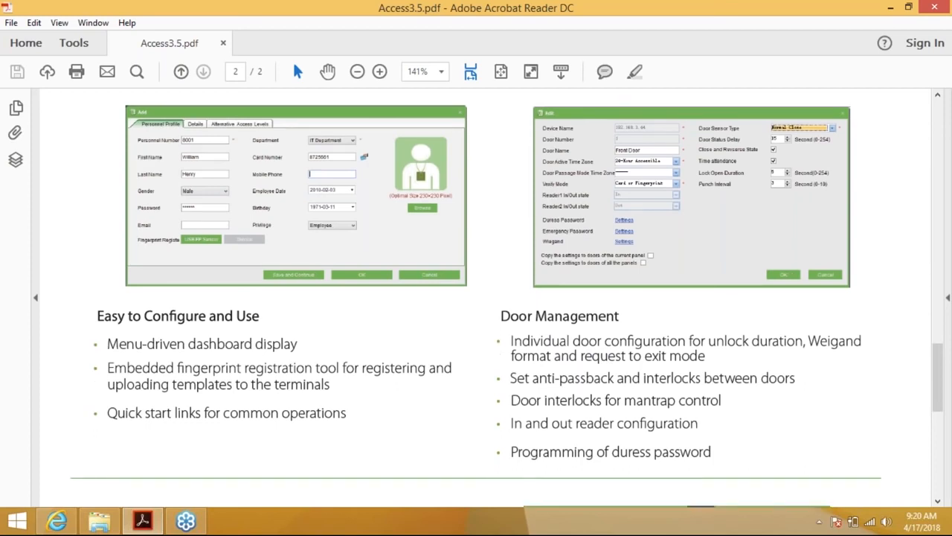
pyautogui.scroll(-1, 497, 350)
pyautogui.scroll(-3, 497, 349)
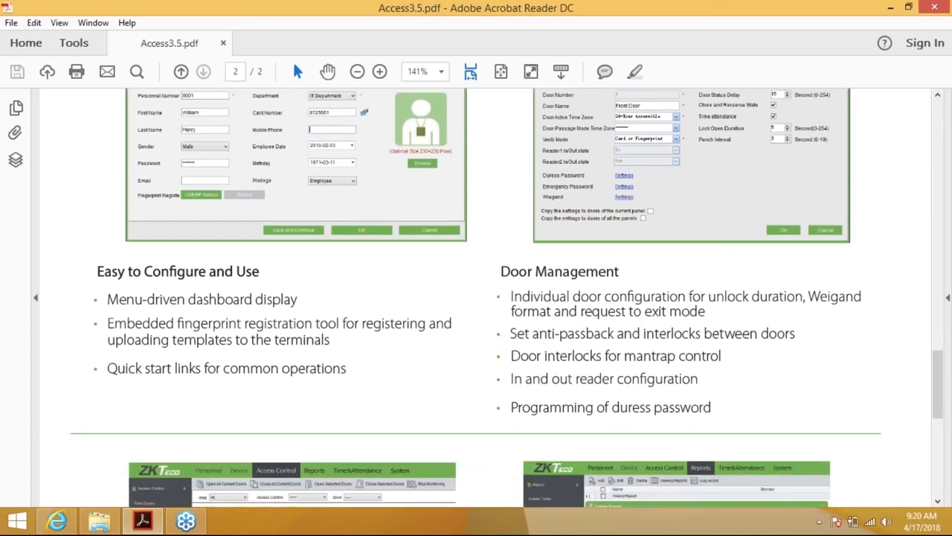
pyautogui.scroll(-5, 497, 349)
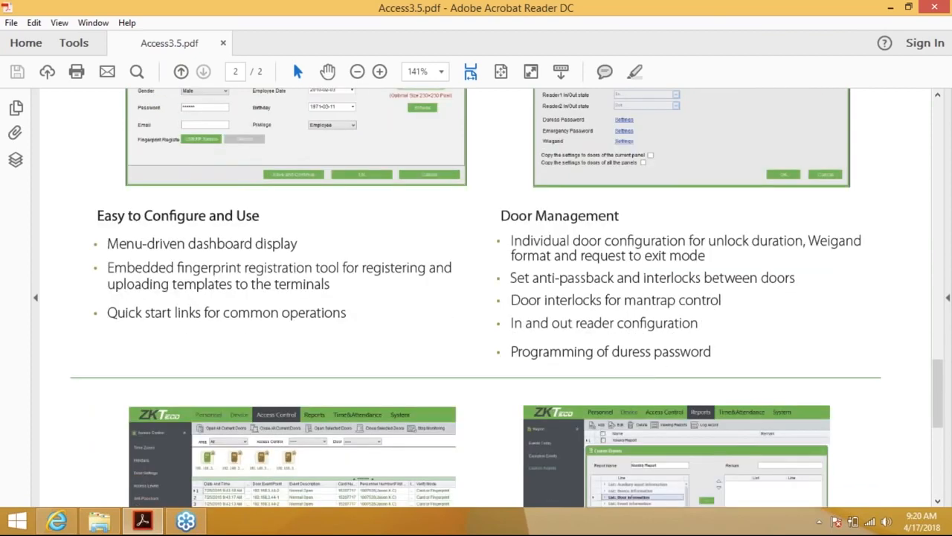
pyautogui.scroll(-10, 497, 350)
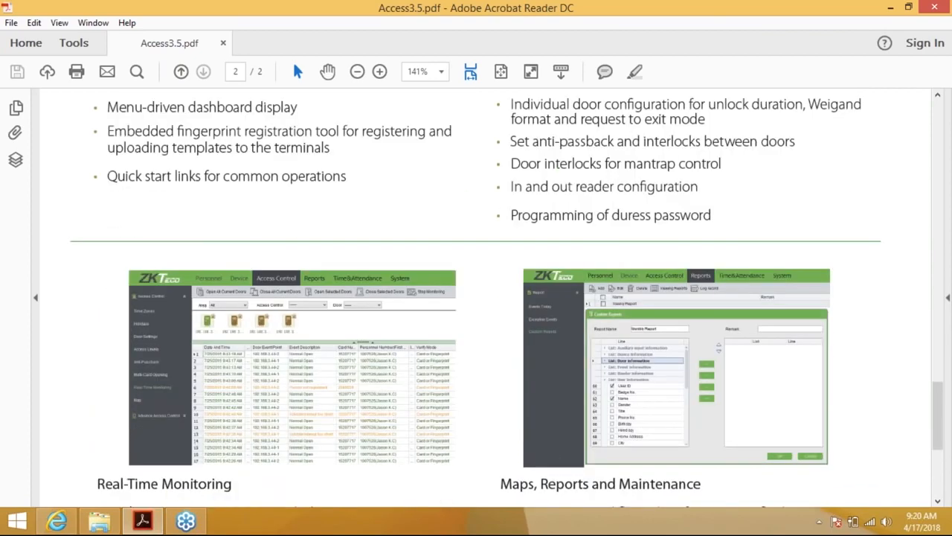
pyautogui.scroll(-5, 476, 297)
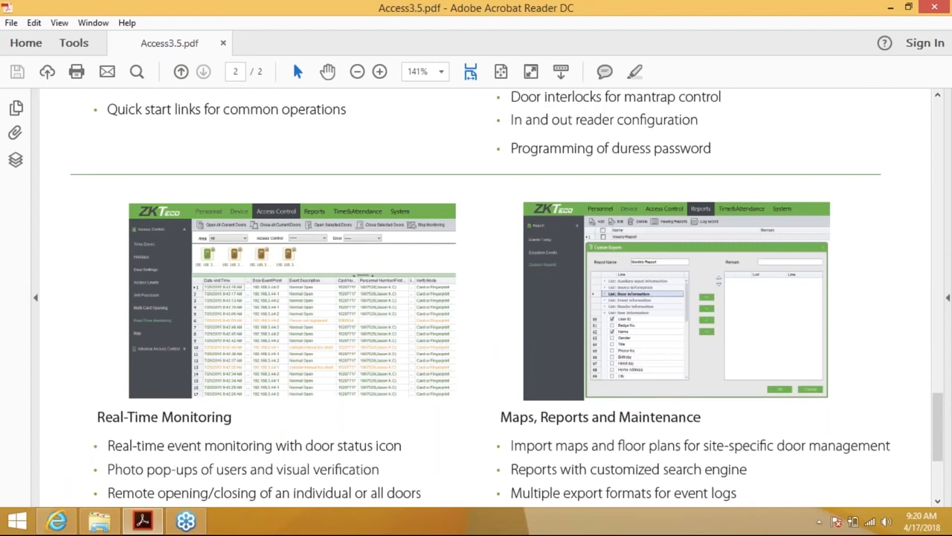
pyautogui.scroll(-5, 476, 297)
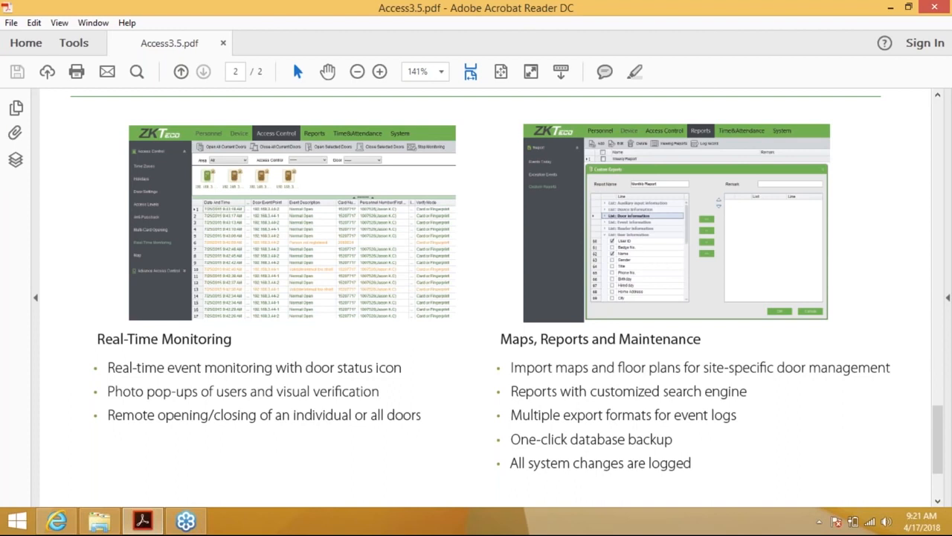
pyautogui.scroll(-2, 480, 283)
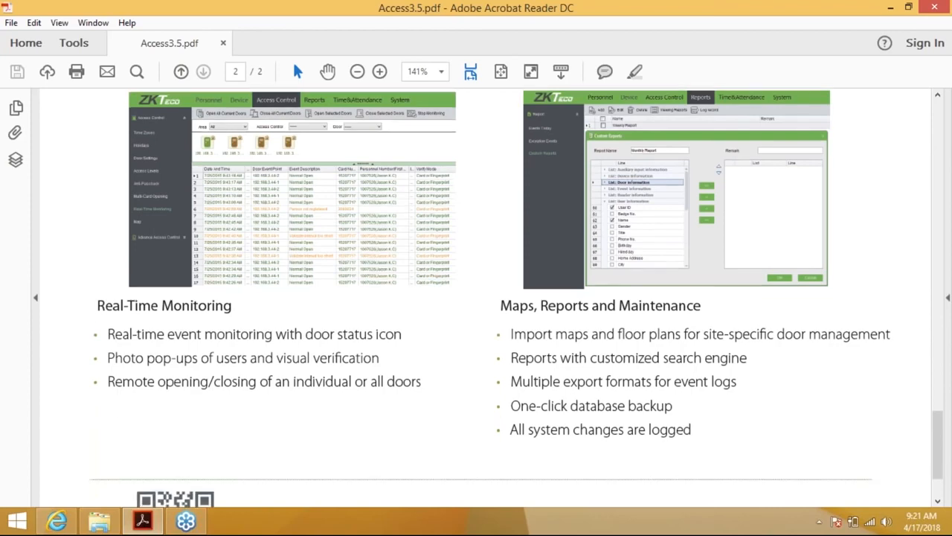
pyautogui.scroll(-3, 481, 297)
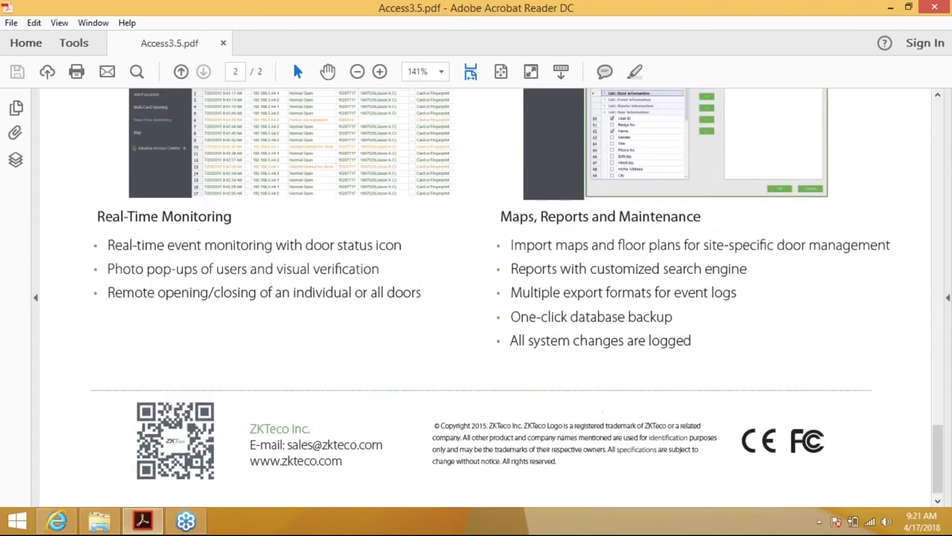
pyautogui.scroll(3, 480, 298)
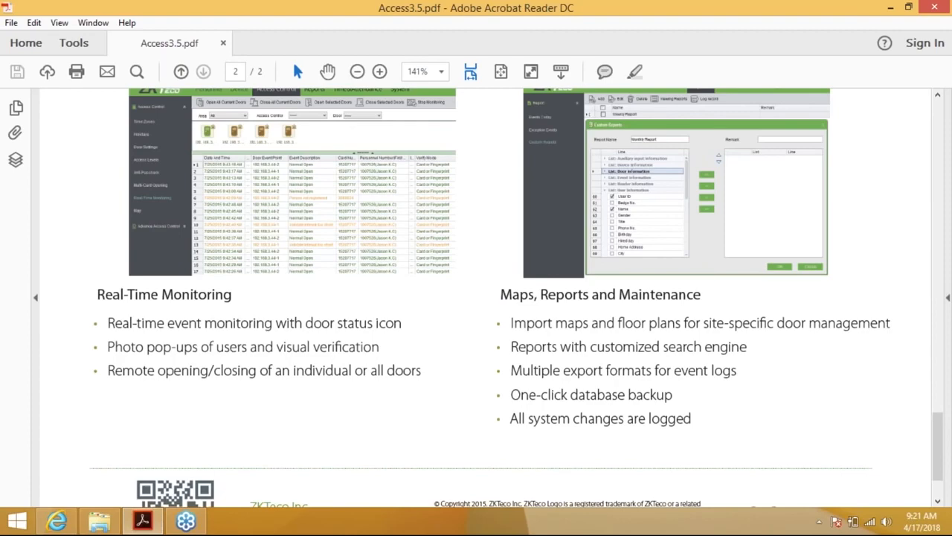
# Minimize Acrobat Reader to reveal the ZKAccess_Overseas_3.5.3.14 folder in File Explorer
pyautogui.click(941, 30)
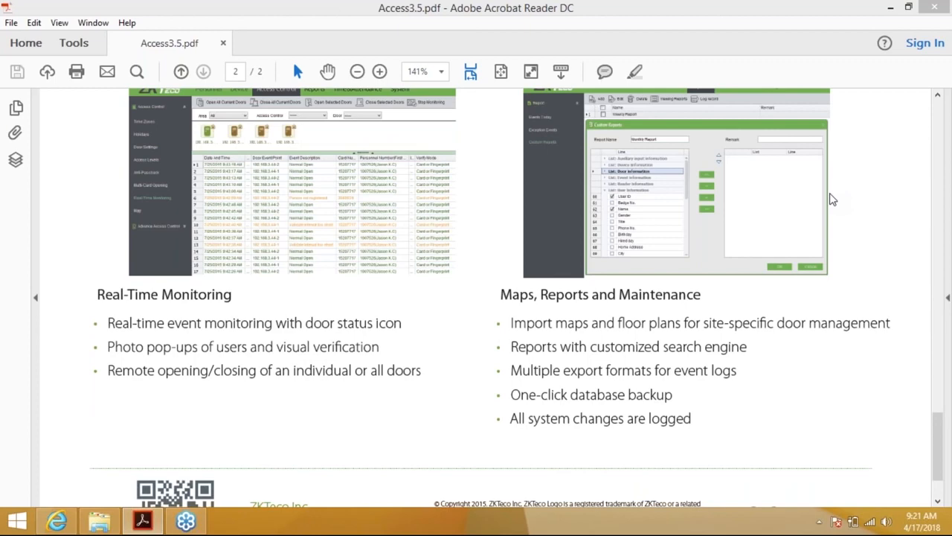
pyautogui.click(660, 17)
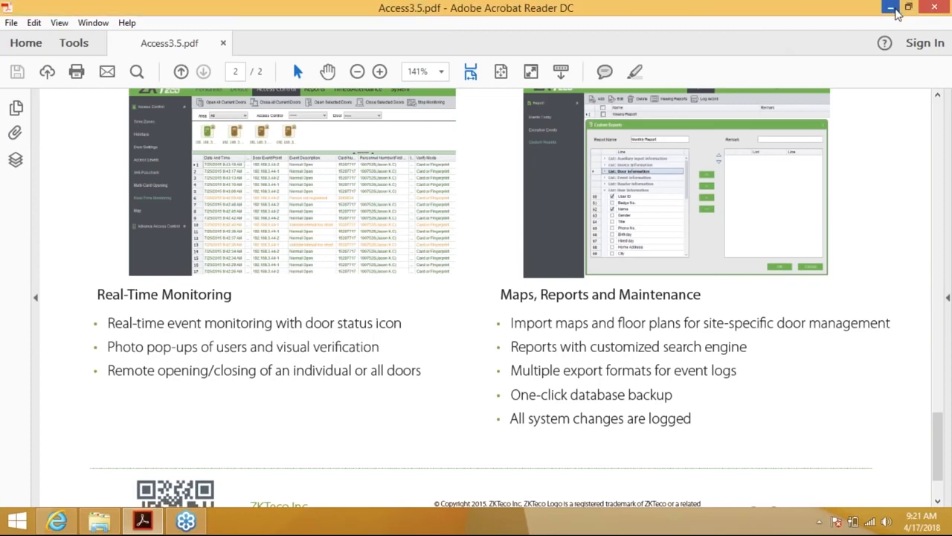
pyautogui.click(896, 14)
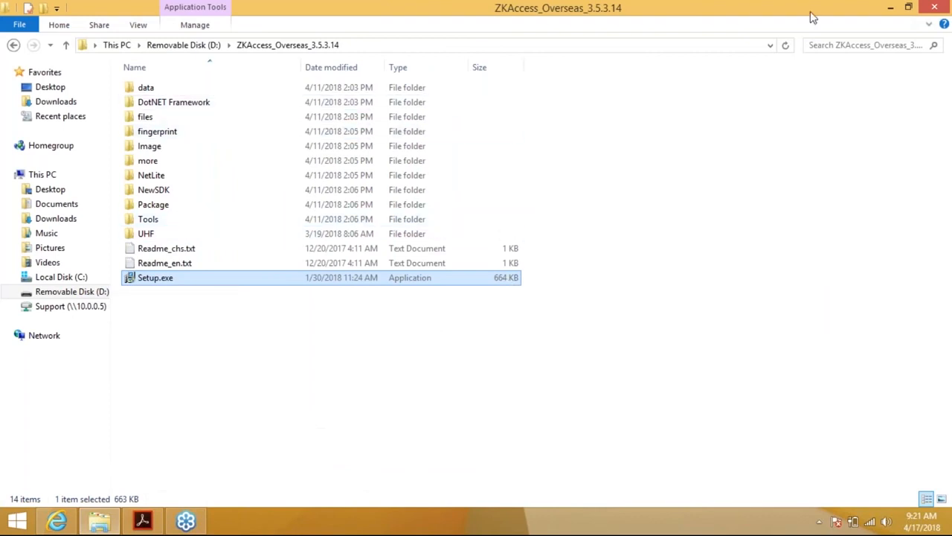
# Run Setup.exe from the ZKAccess_Overseas_3.5.3.14 folder on Removable Disk (D:)
pyautogui.click(937, 33)
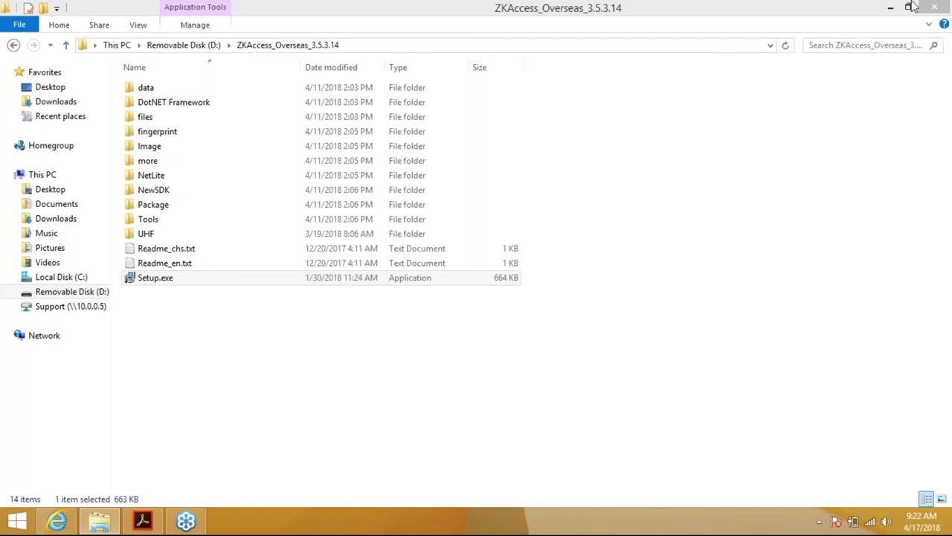
pyautogui.click(183, 280)
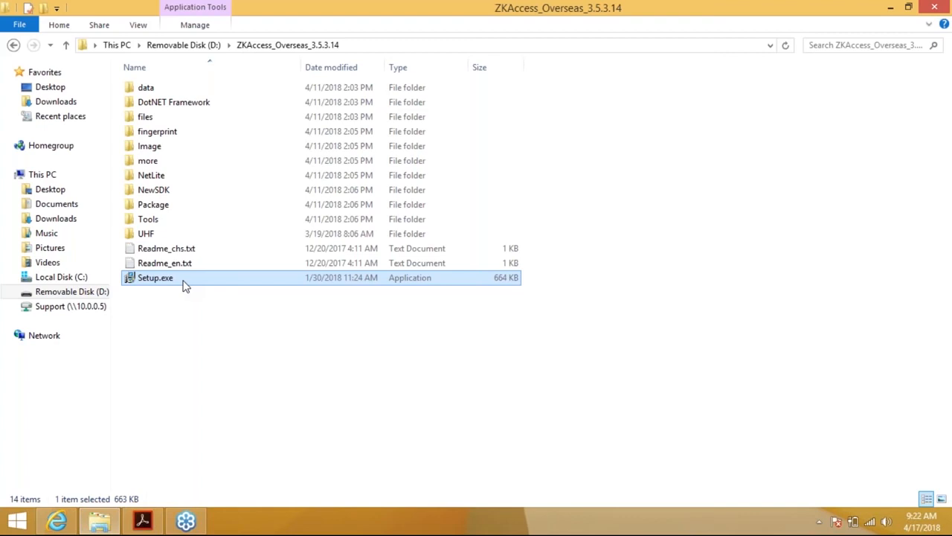
pyautogui.doubleClick(184, 282)
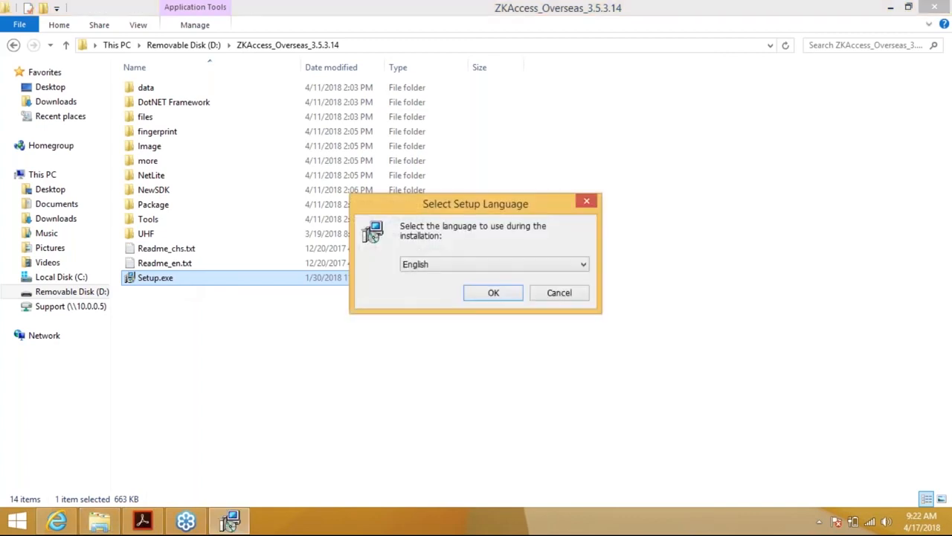
# Choose English as the setup language and confirm it
pyautogui.click(489, 266)
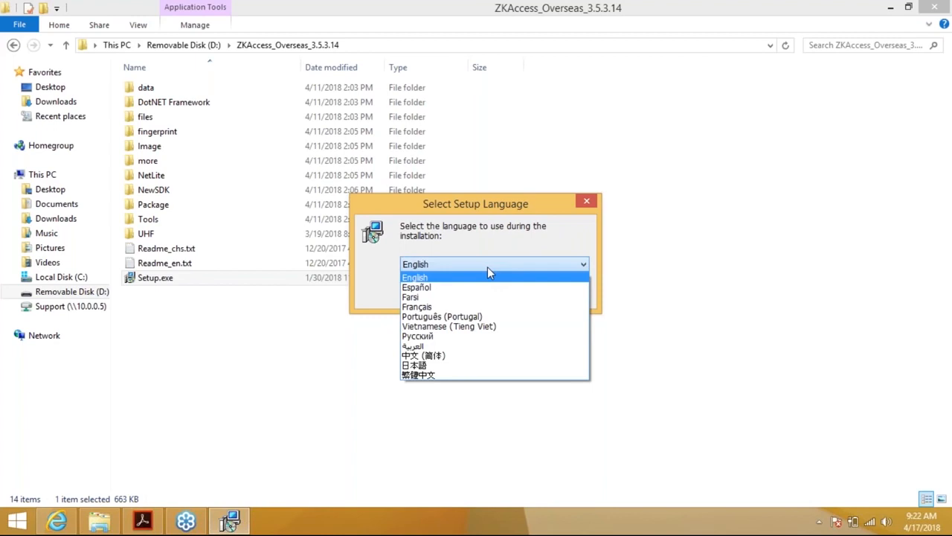
pyautogui.click(447, 260)
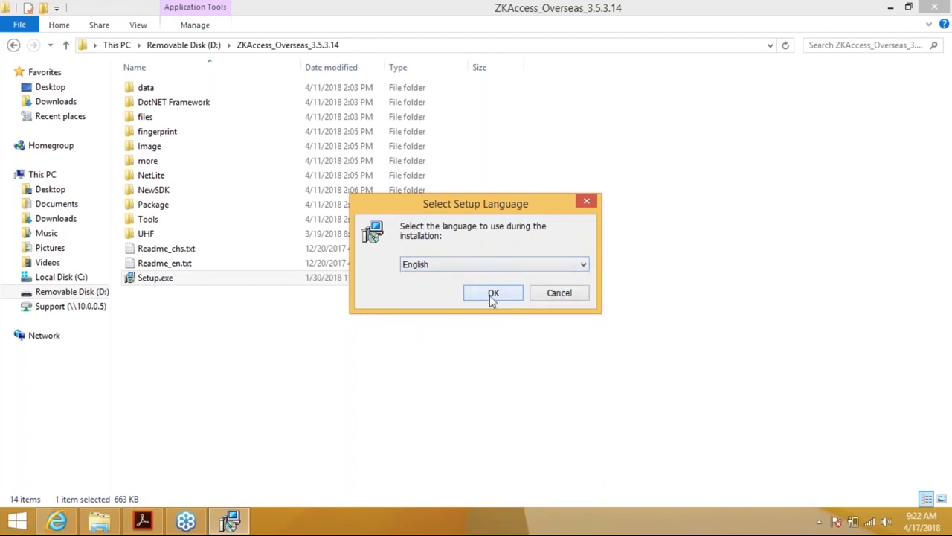
pyautogui.click(491, 295)
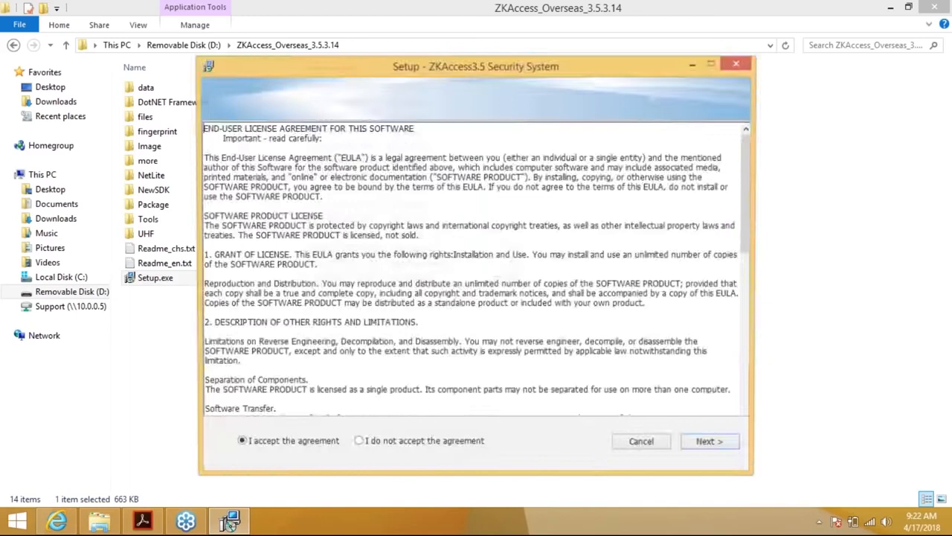
# Accept the license agreement and keep the default C:\ZKTeco\ZKAccess3.5 install folder
pyautogui.click(709, 445)
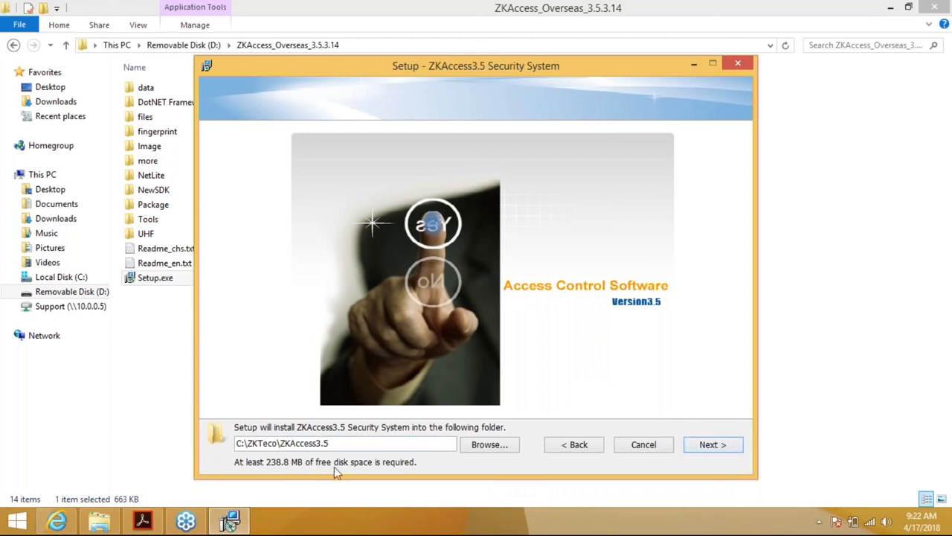
pyautogui.click(698, 444)
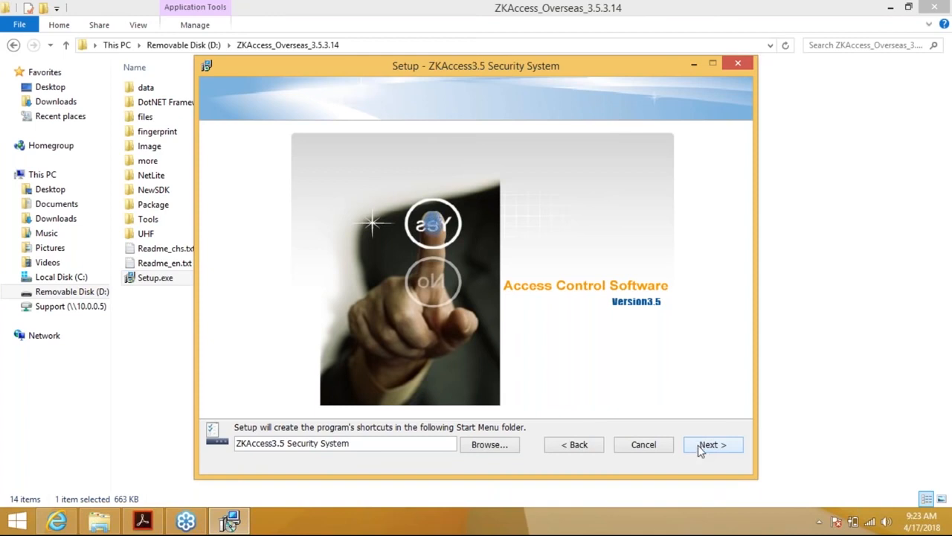
# Keep the ZKAccess3.5 Security System Start Menu folder and pick Default Database, not a remote one
pyautogui.click(699, 446)
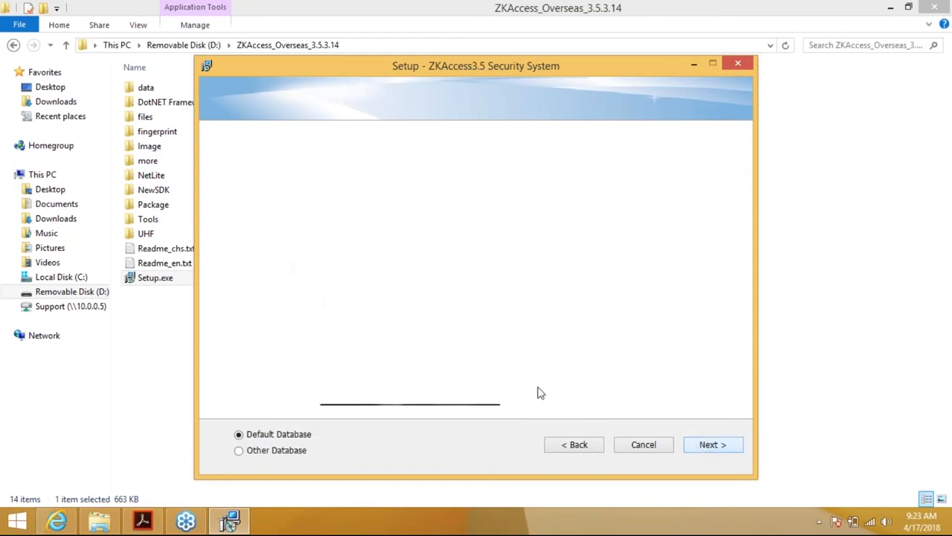
pyautogui.click(239, 451)
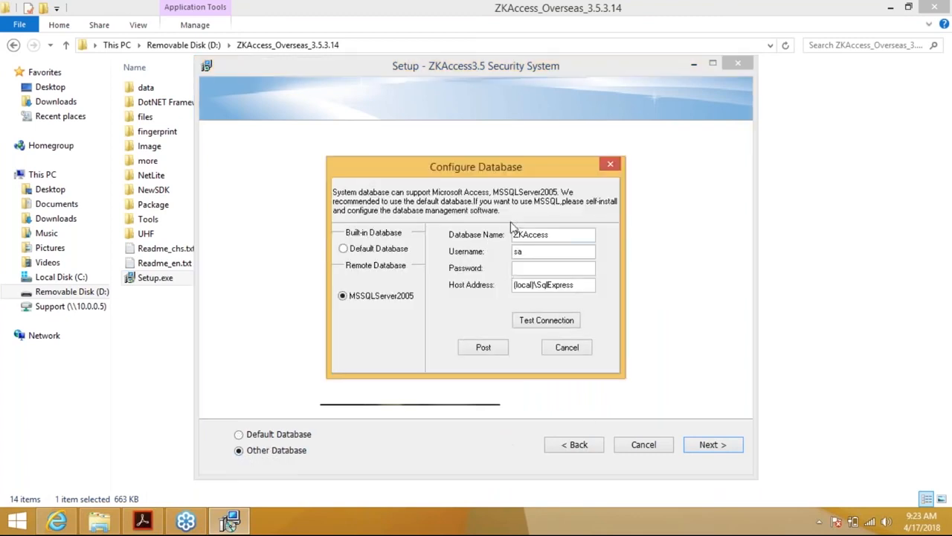
pyautogui.click(573, 351)
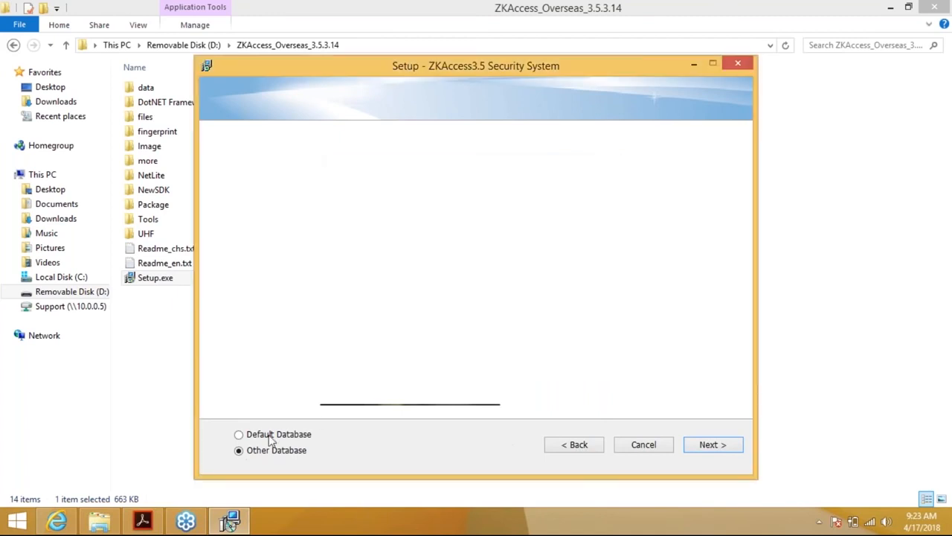
pyautogui.click(239, 435)
# Set the backup path to a new 'Access3.5 Backup' folder in the user's home folder
pyautogui.click(718, 450)
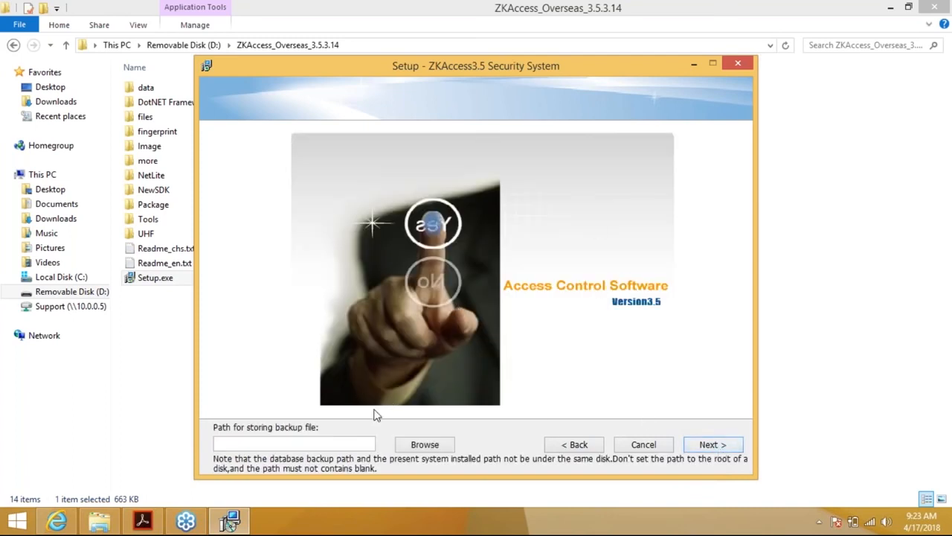
pyautogui.click(424, 445)
pyautogui.click(389, 238)
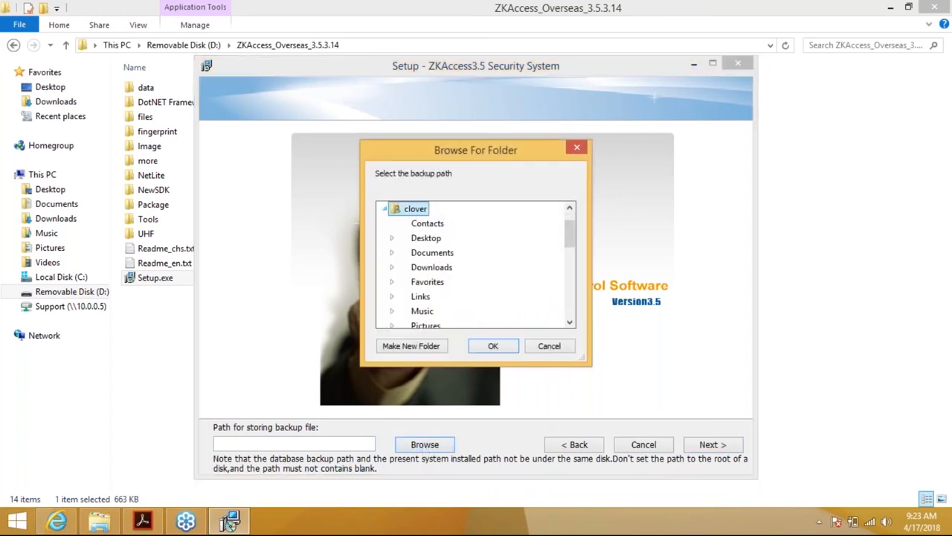
pyautogui.click(411, 347)
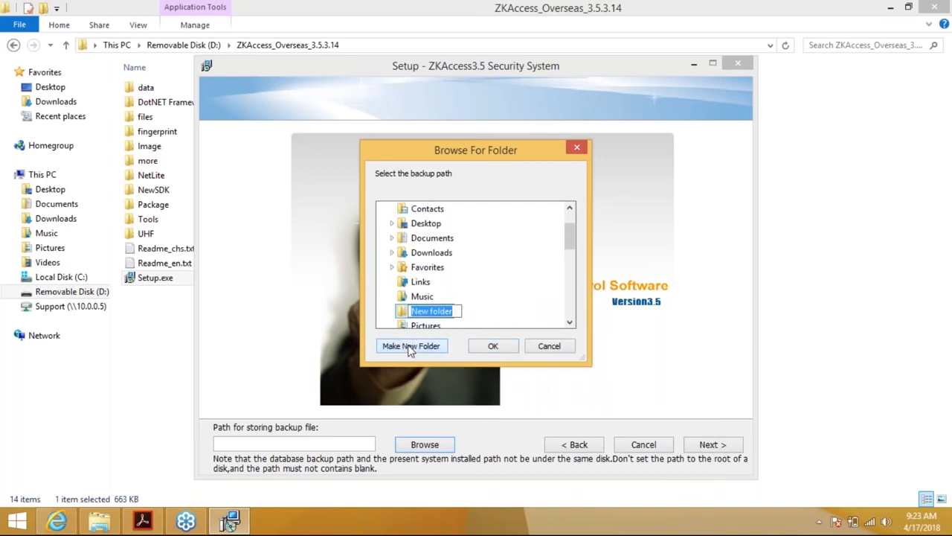
pyautogui.write('Acc')
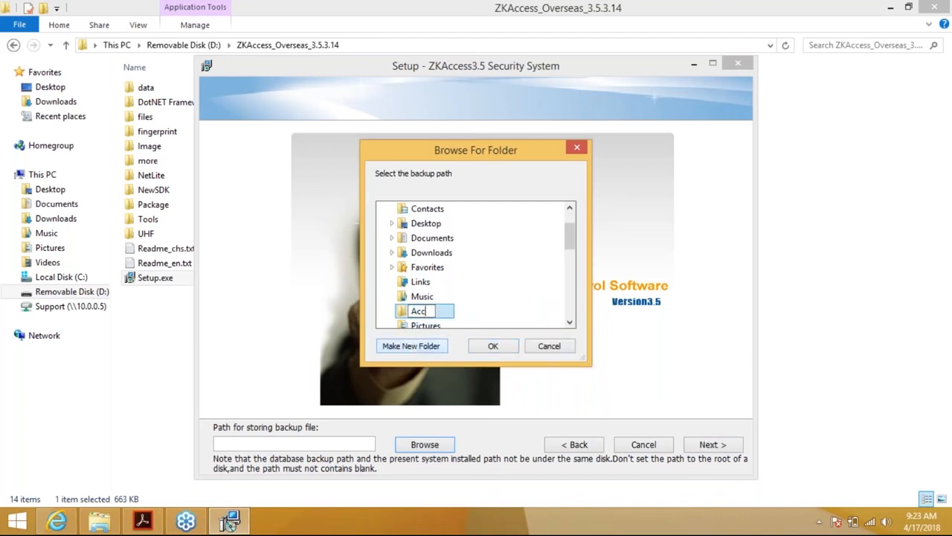
pyautogui.write('ess3.55')
pyautogui.press('BackSpace')
pyautogui.write('Backup')
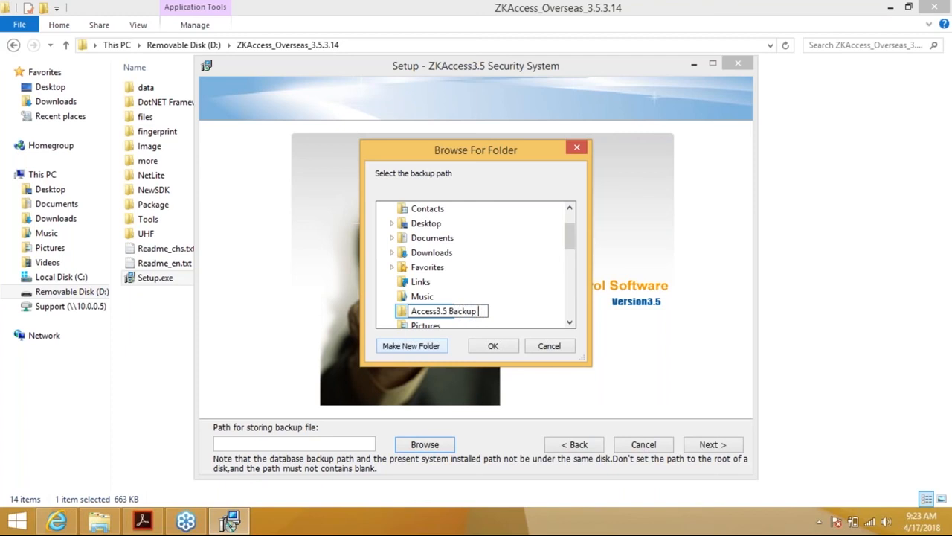
pyautogui.press('Return')
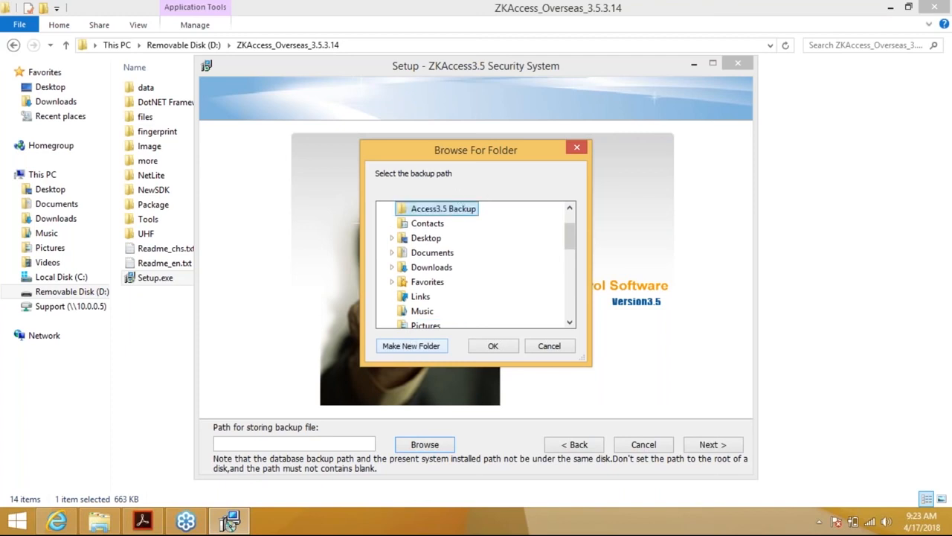
pyautogui.click(491, 348)
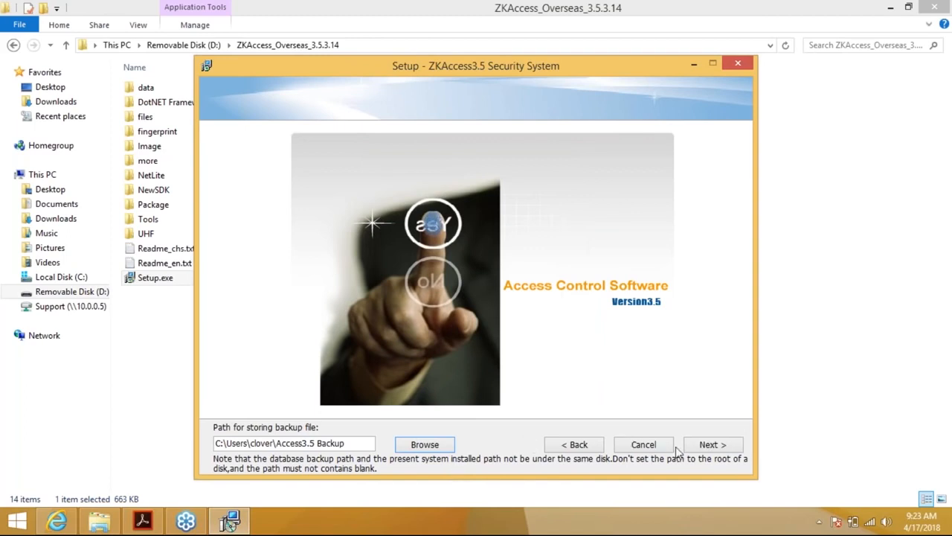
pyautogui.click(704, 450)
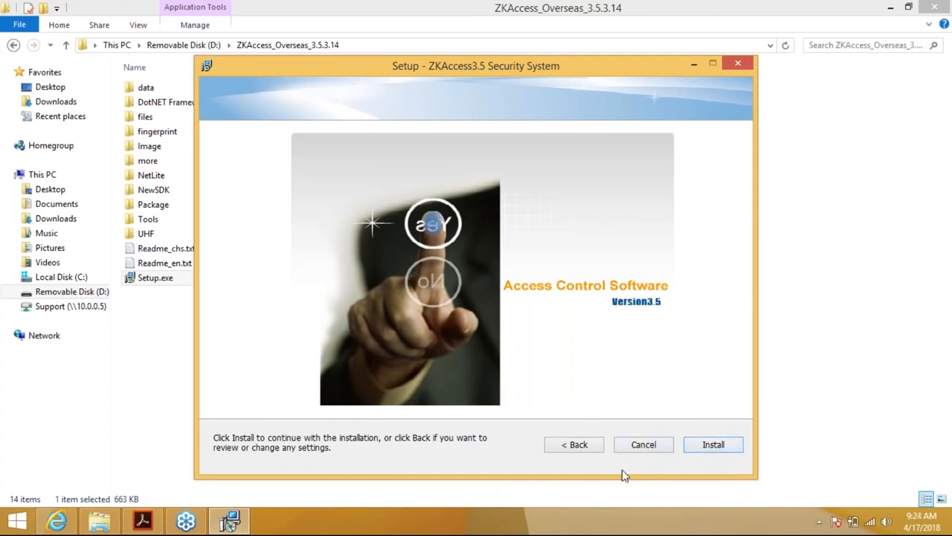
# Begin the installation and let files extract until the Fingerprint Driver SDK wizard appears
pyautogui.click(710, 446)
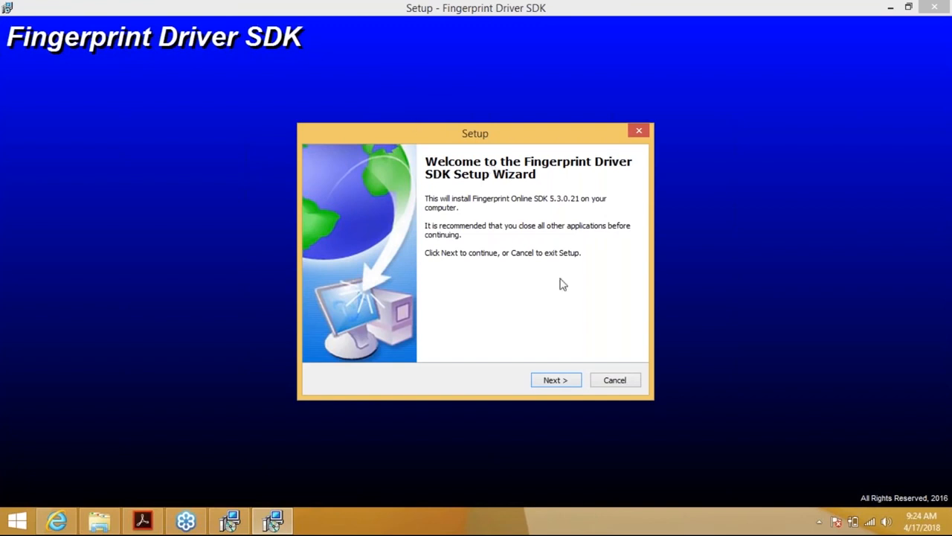
# Install the Fingerprint Online SDK 5.3.0.21 driver from its welcome page
pyautogui.click(561, 381)
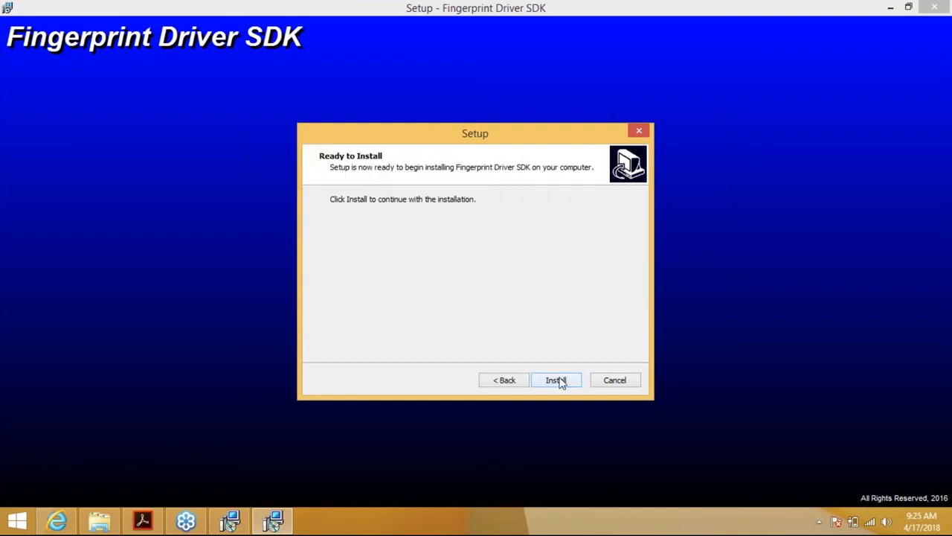
pyautogui.click(557, 380)
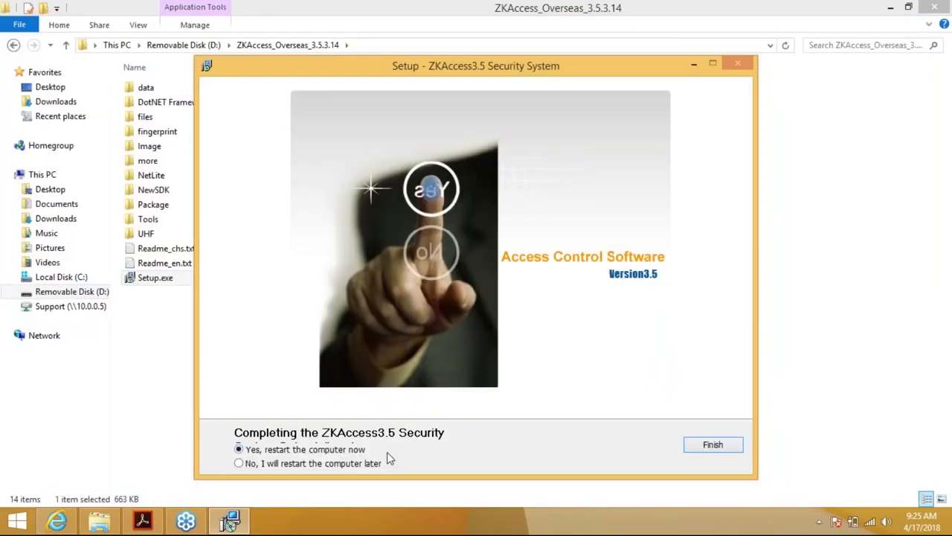
# Finish the ZKAccess 3.5 setup, choosing to restart later, and close the installer folder
pyautogui.click(239, 463)
pyautogui.click(707, 455)
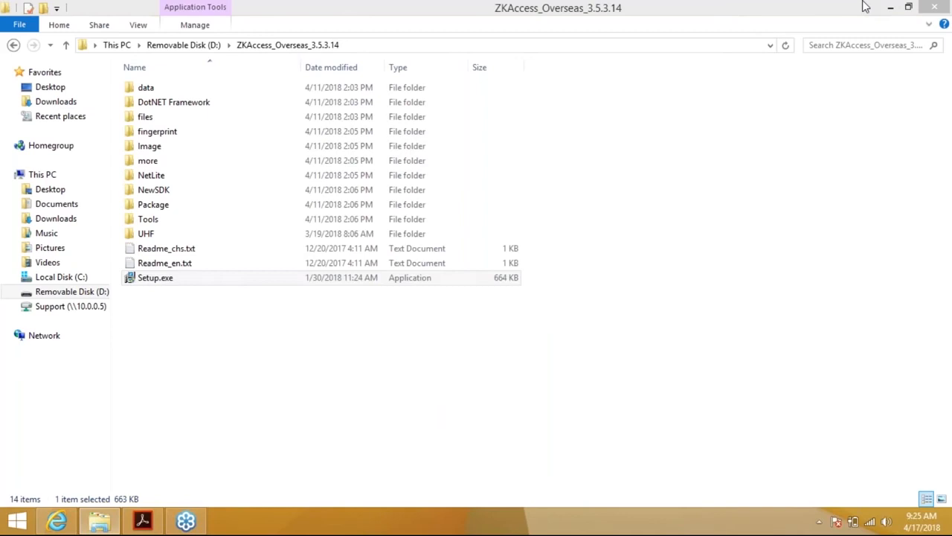
pyautogui.click(930, 9)
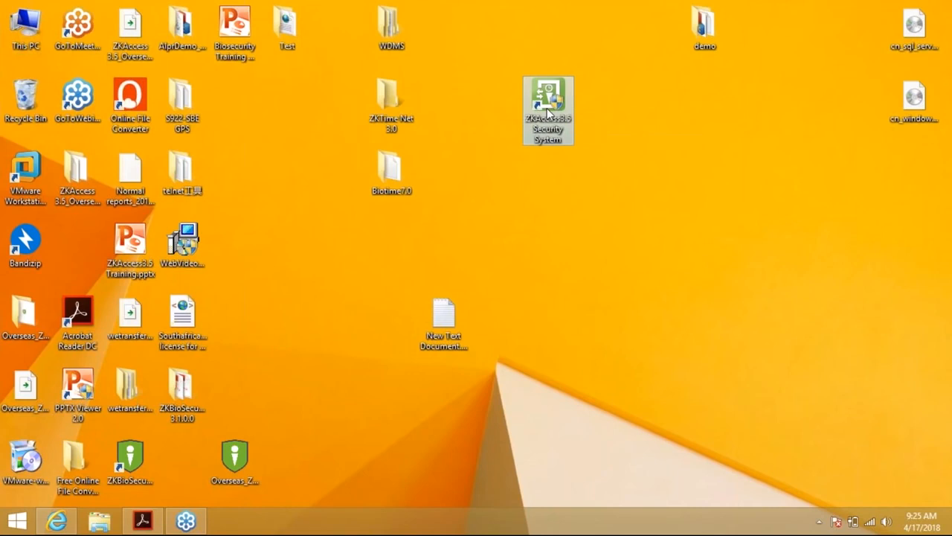
# Launch ZKAccess3.5 Security System from the desktop and move the login window off the database update log
pyautogui.doubleClick(547, 111)
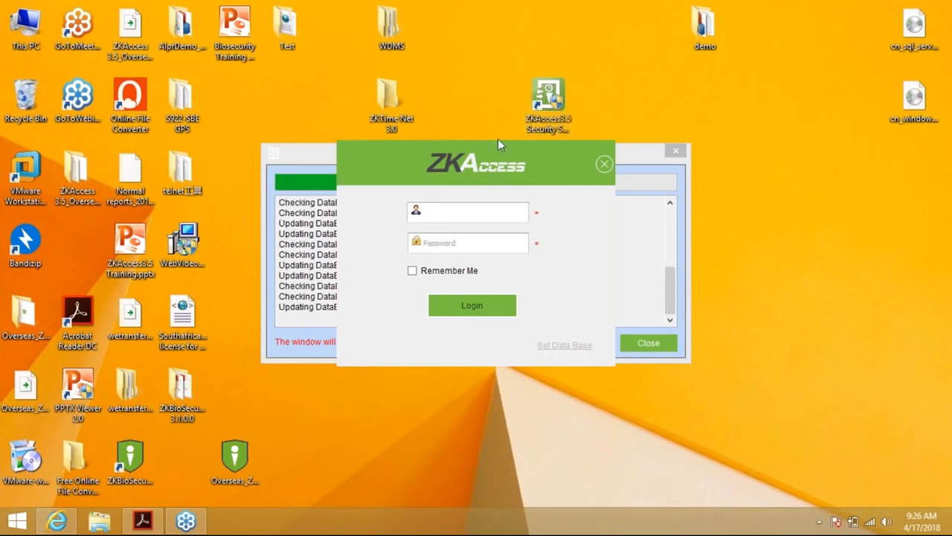
pyautogui.moveTo(495, 147); pyautogui.dragTo(662, 152)
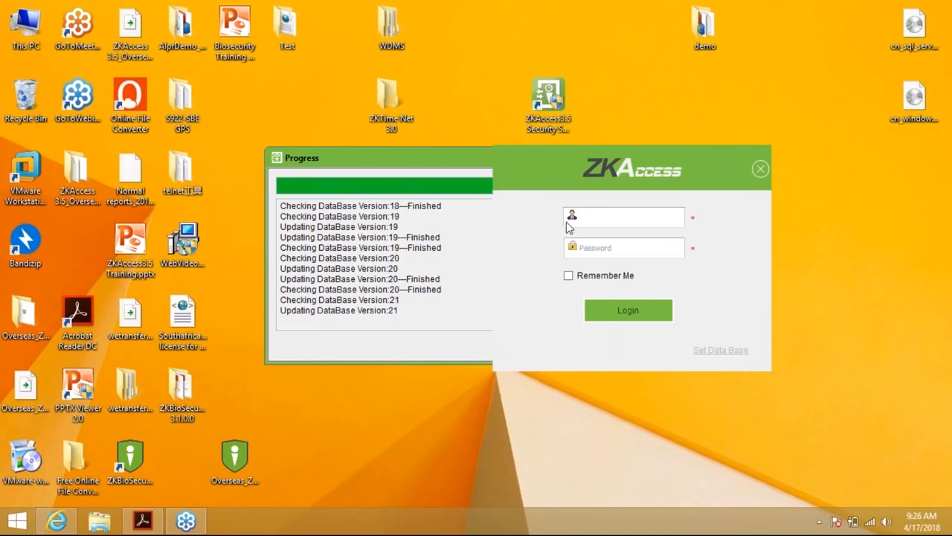
pyautogui.moveTo(597, 155); pyautogui.dragTo(551, 117)
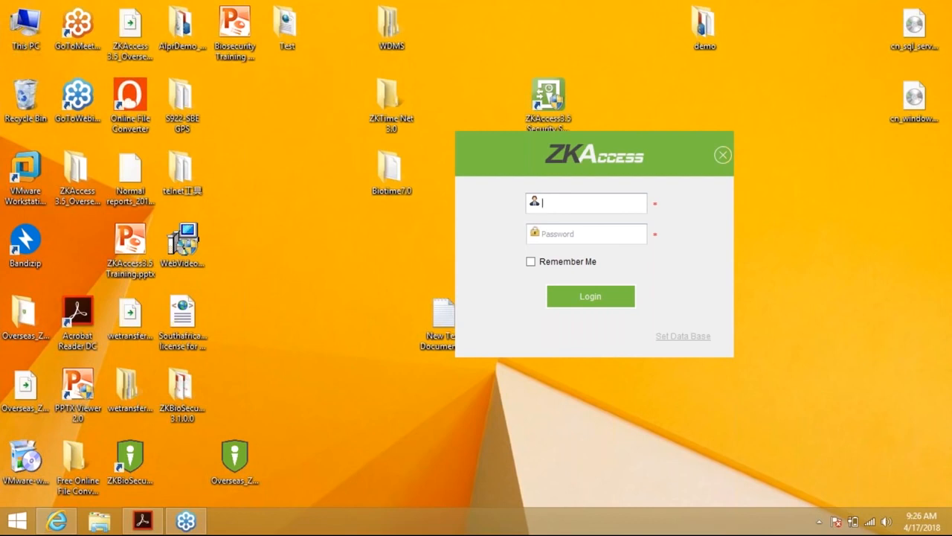
# Log in as admin with the account password and Remember Me ticked, then go to Device
pyautogui.write('admin')
pyautogui.press('Tab')
pyautogui.write('admin')
pyautogui.press('Tab')
pyautogui.press('space')
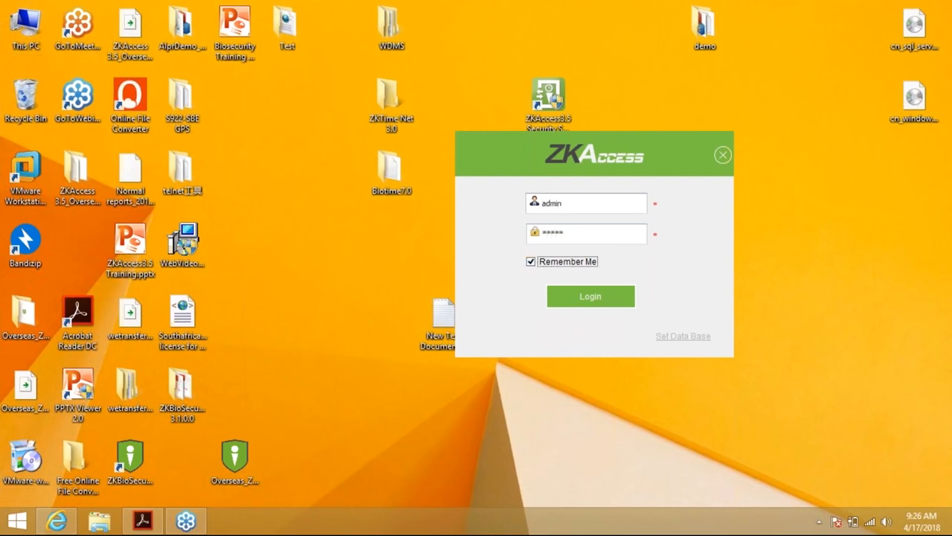
pyautogui.click(595, 296)
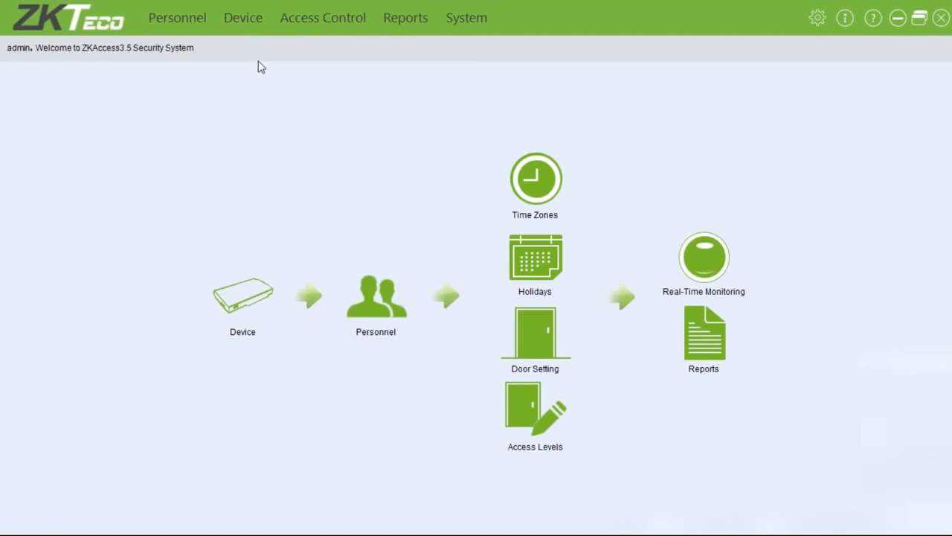
pyautogui.click(264, 295)
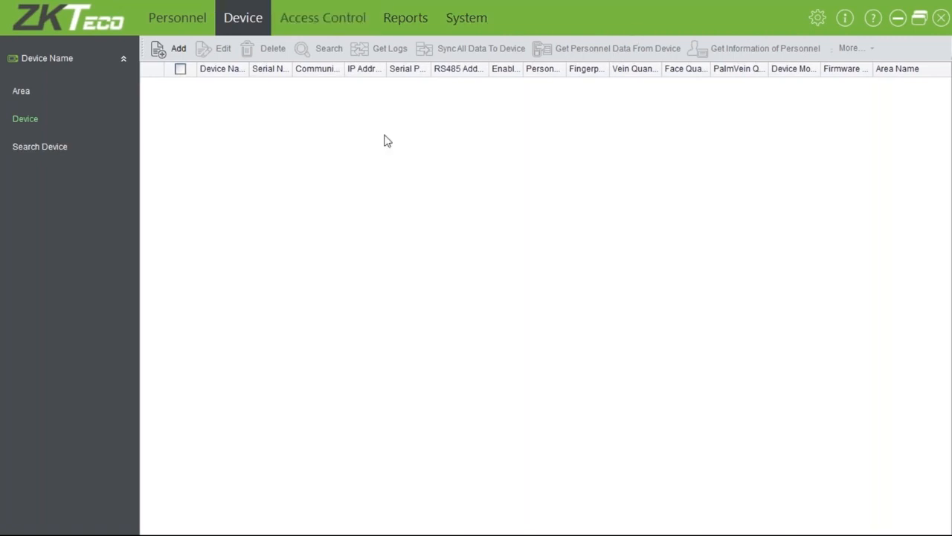
# Rename area 1 in the Area list to 'ZKTeco Office'
pyautogui.click(21, 91)
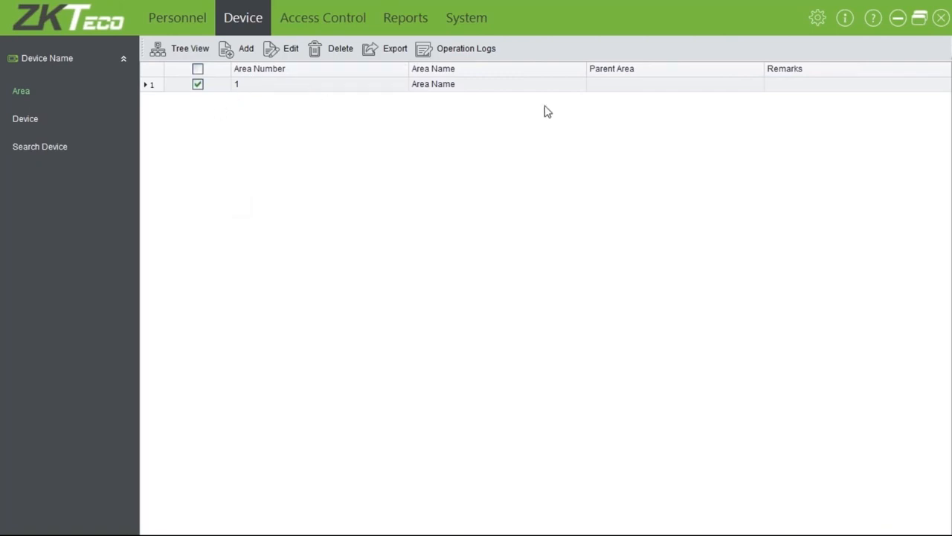
pyautogui.click(293, 58)
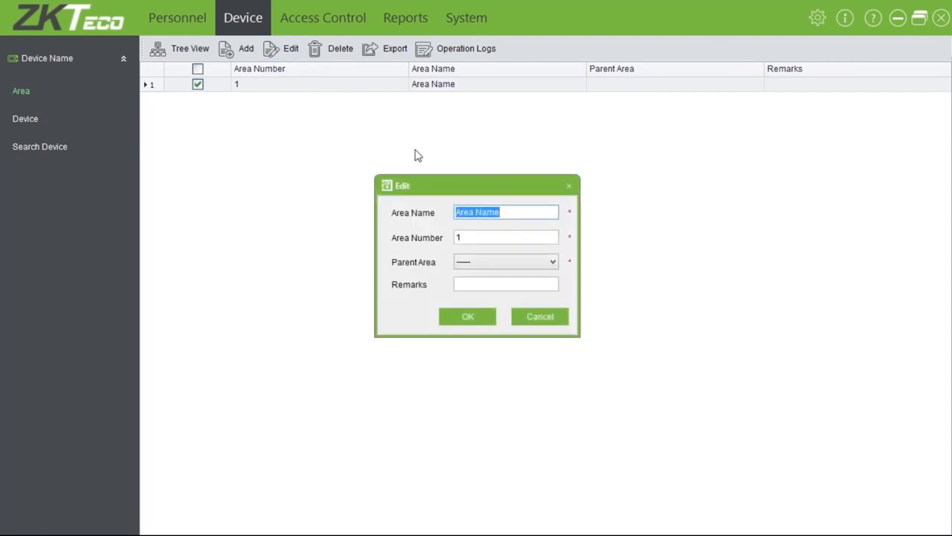
pyautogui.write('ZK')
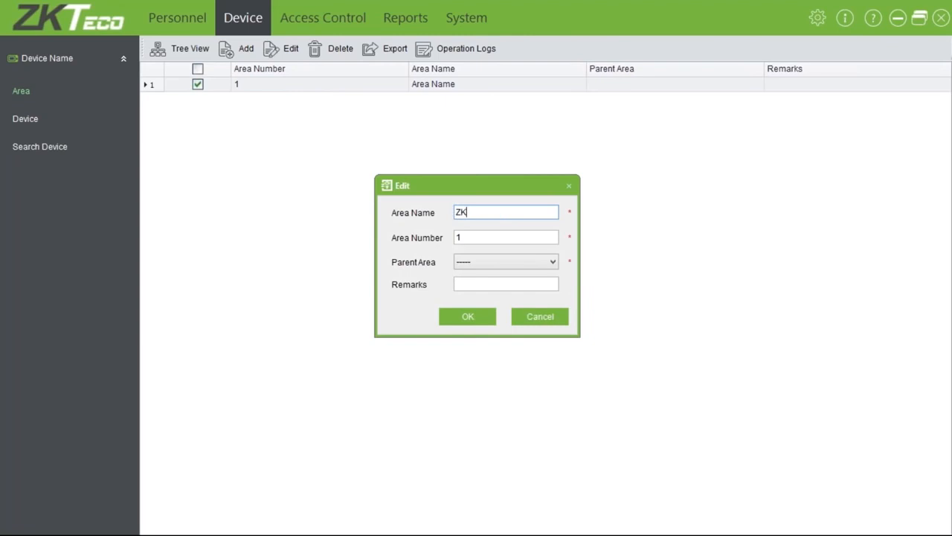
pyautogui.write('Teco Office')
pyautogui.press('Tab')
pyautogui.press('Tab')
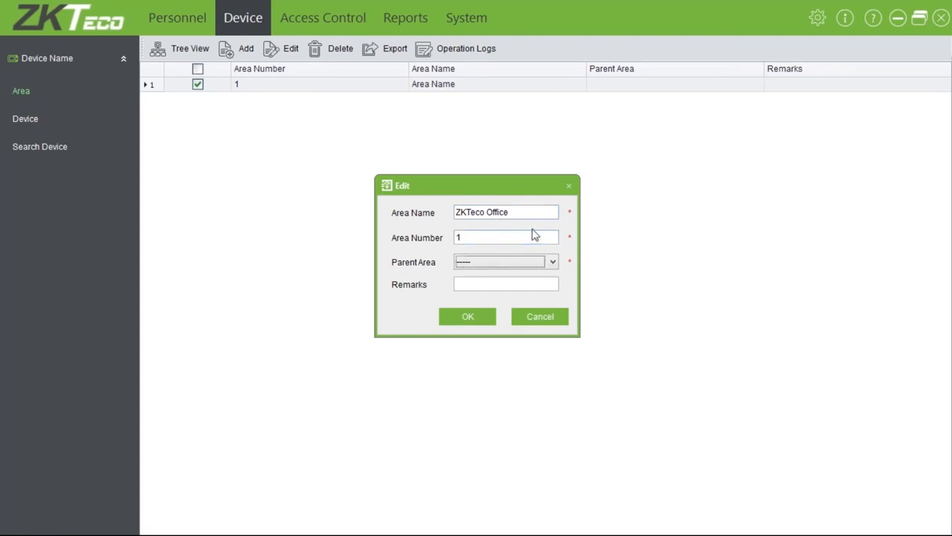
pyautogui.press('Tab')
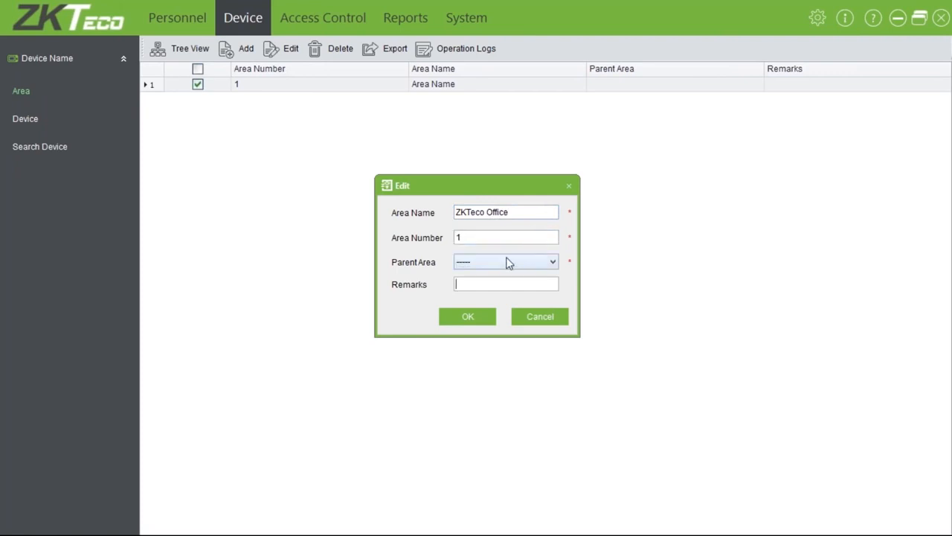
pyautogui.click(468, 317)
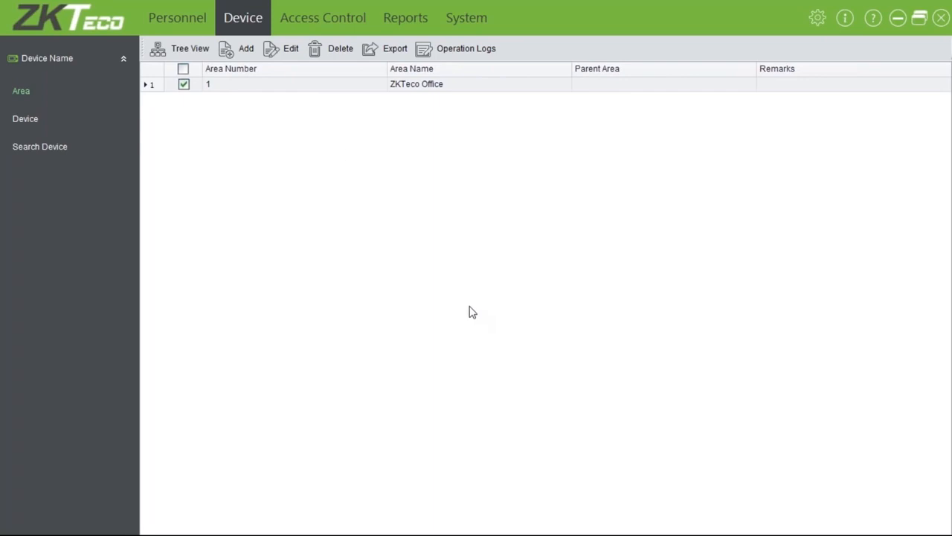
# Add area 'Repairs' with area number 2 and parent area ZKTeco Office
pyautogui.click(244, 49)
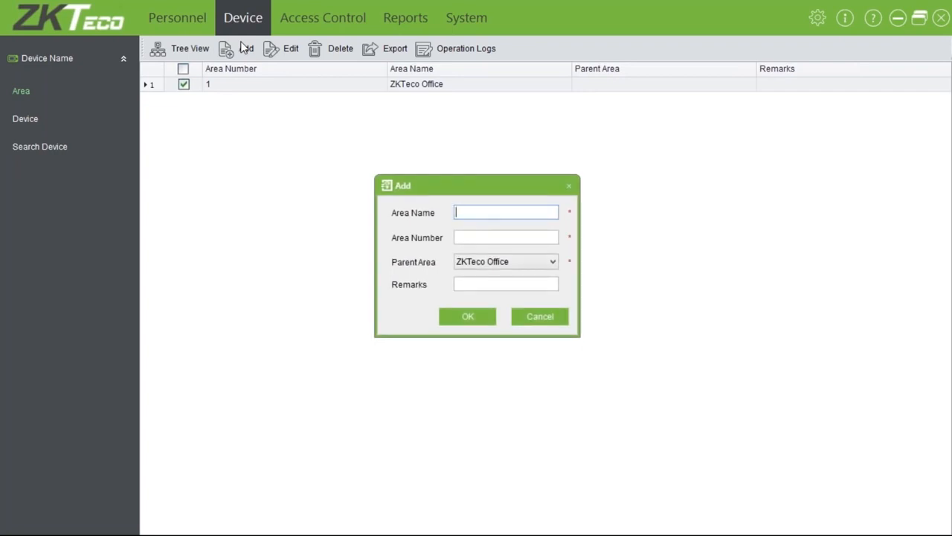
pyautogui.write('Reparis')
pyautogui.press('BackSpace')
pyautogui.press('BackSpace')
pyautogui.write('irs Depatr')
pyautogui.press('BackSpace')
pyautogui.press('BackSpace')
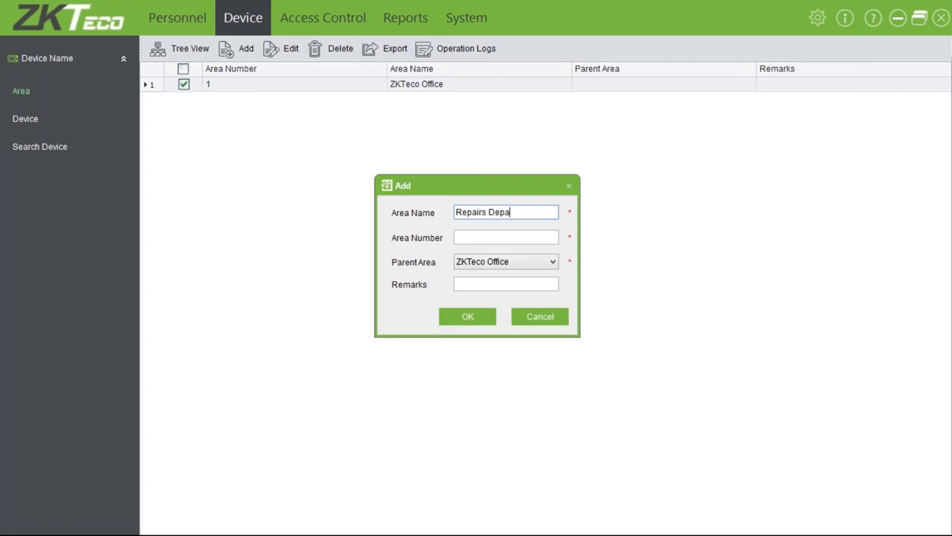
pyautogui.press('BackSpace')
pyautogui.press('BackSpace')
pyautogui.press('BackSpace')
pyautogui.press('BackSpace')
pyautogui.press('BackSpace')
pyautogui.press('Tab')
pyautogui.write('2')
pyautogui.press('Tab')
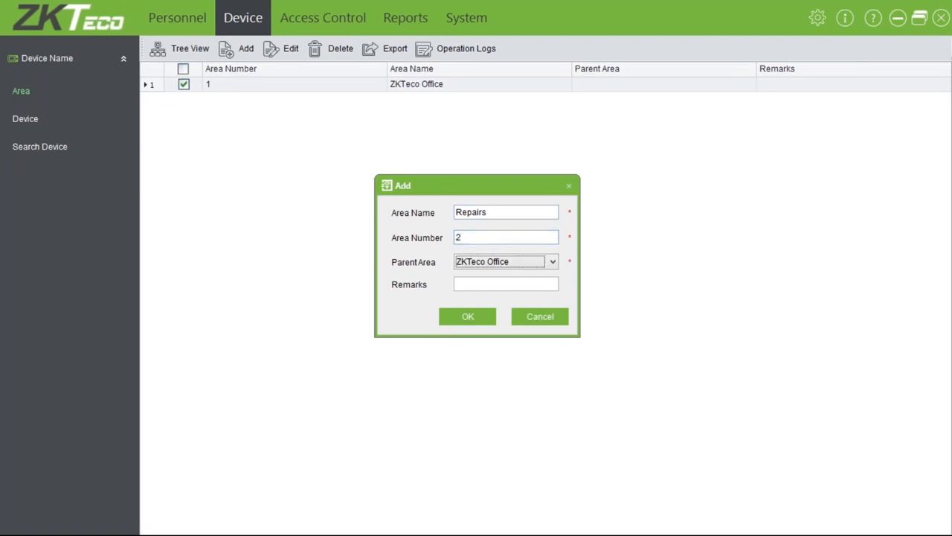
pyautogui.click(467, 318)
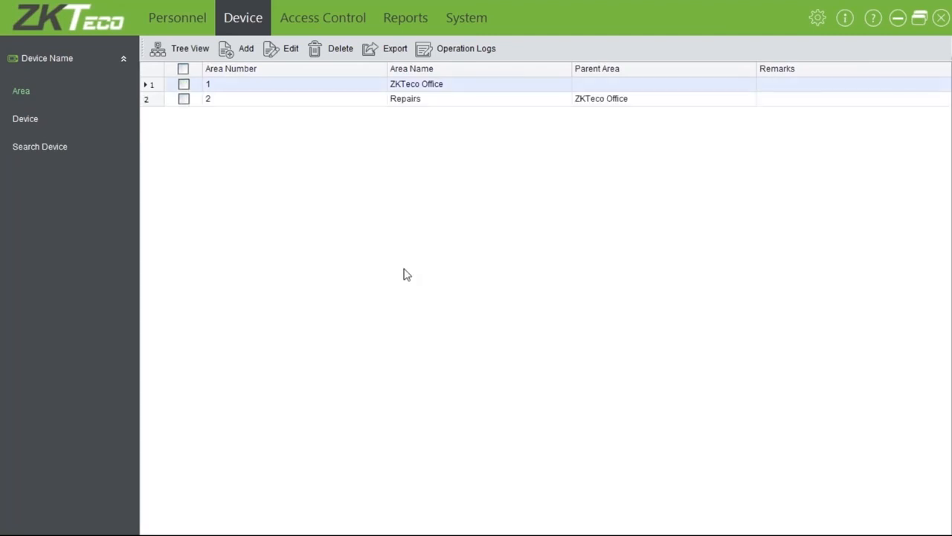
# Check the area tree view showing 2-Repairs under ZKTeco Office, then return to the list
pyautogui.click(199, 56)
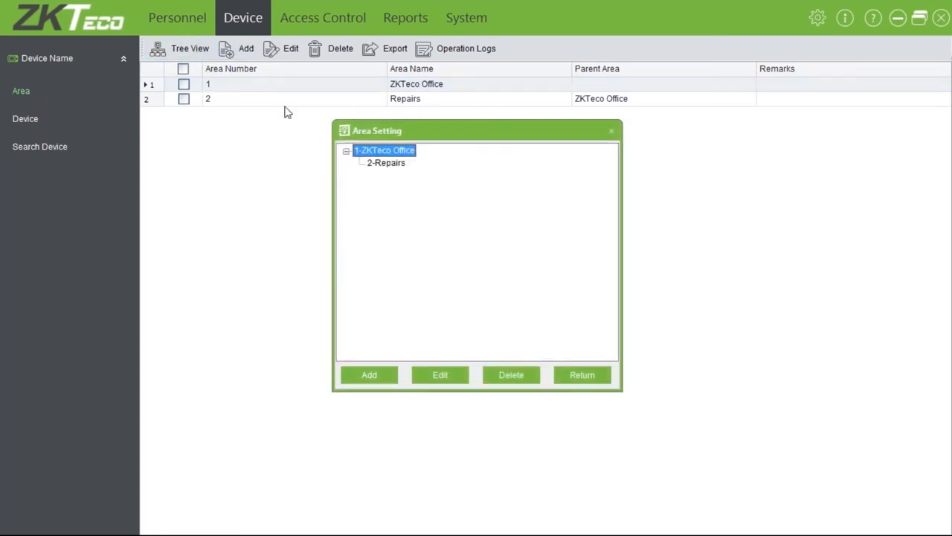
pyautogui.click(396, 163)
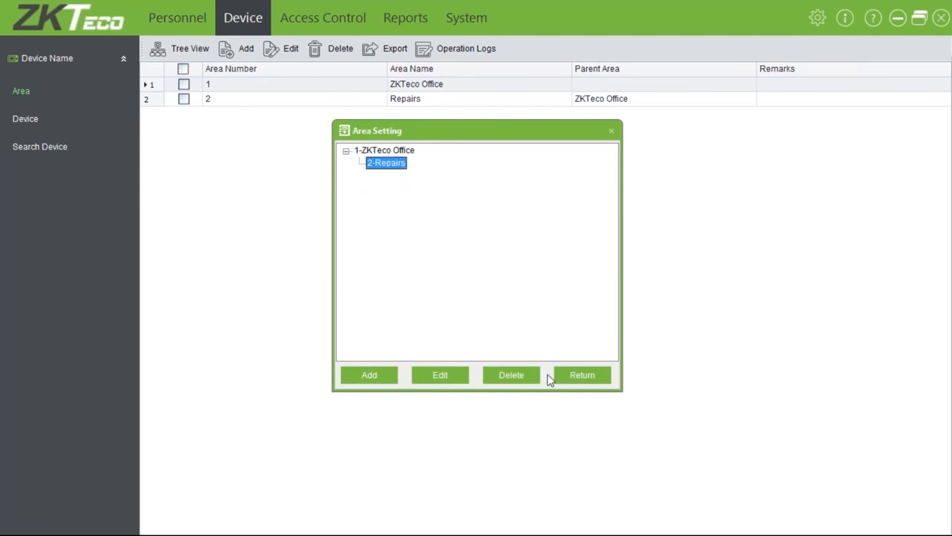
pyautogui.click(569, 375)
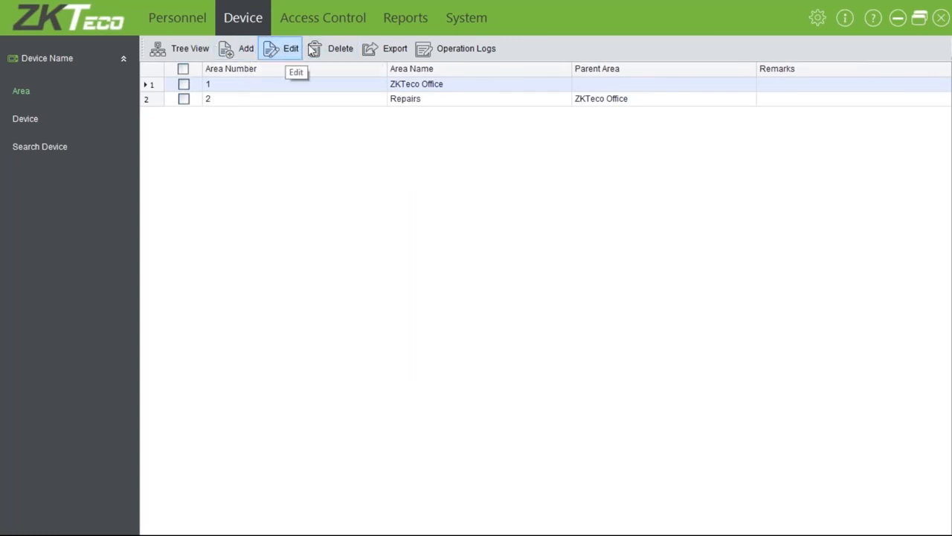
pyautogui.click(387, 49)
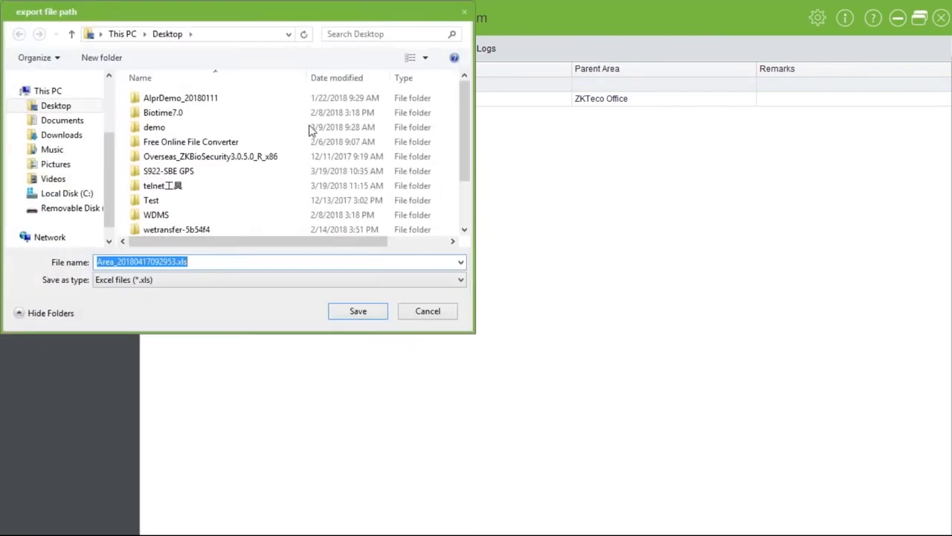
pyautogui.click(209, 280)
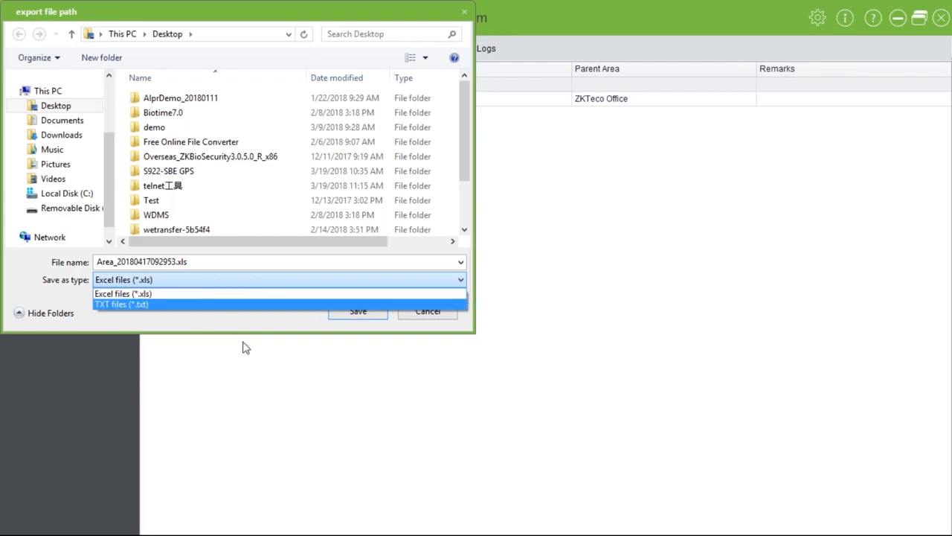
pyautogui.click(351, 337)
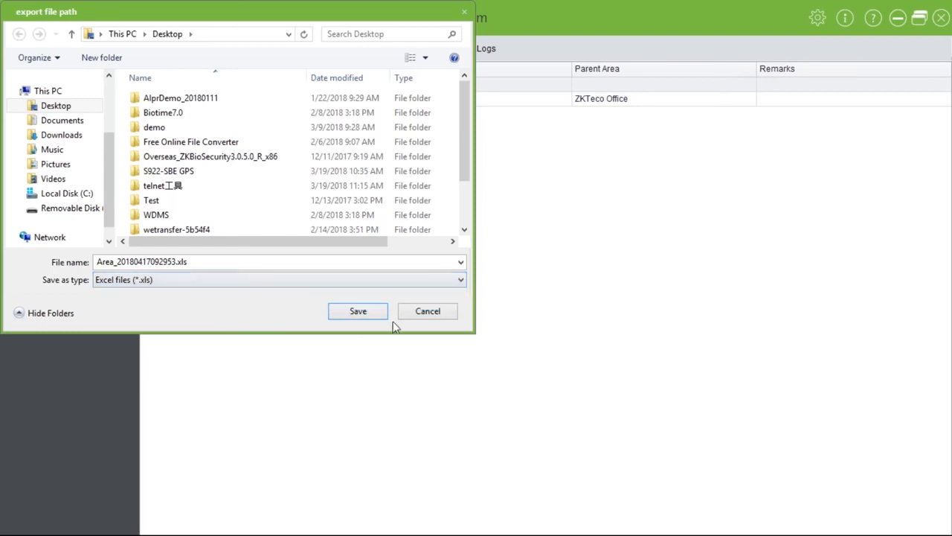
pyautogui.click(420, 319)
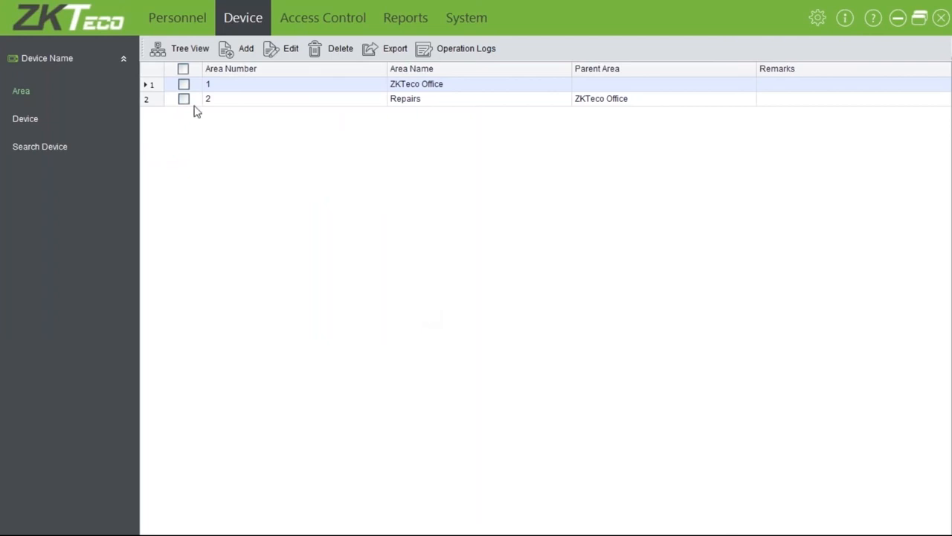
pyautogui.click(27, 121)
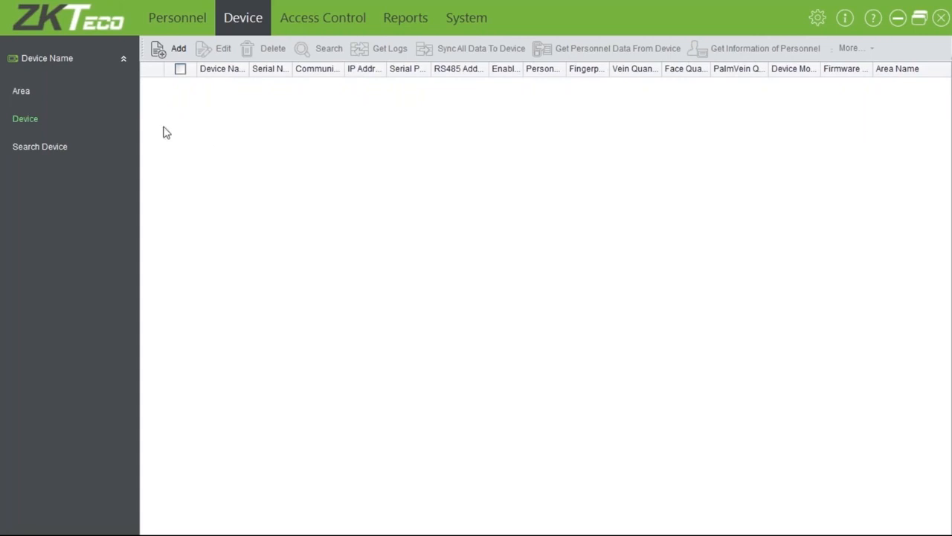
# Run a TCP/IP device search, which finds no access controllers
pyautogui.click(47, 149)
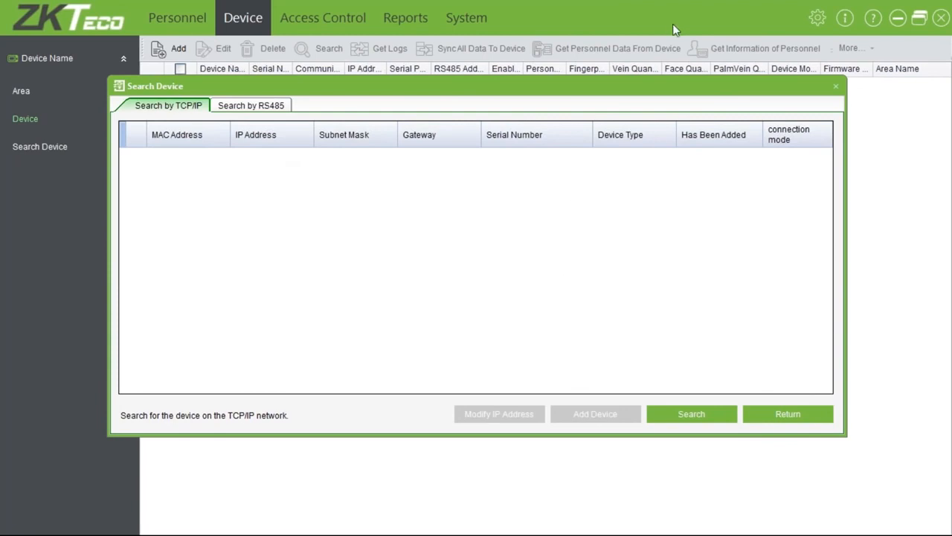
pyautogui.click(682, 410)
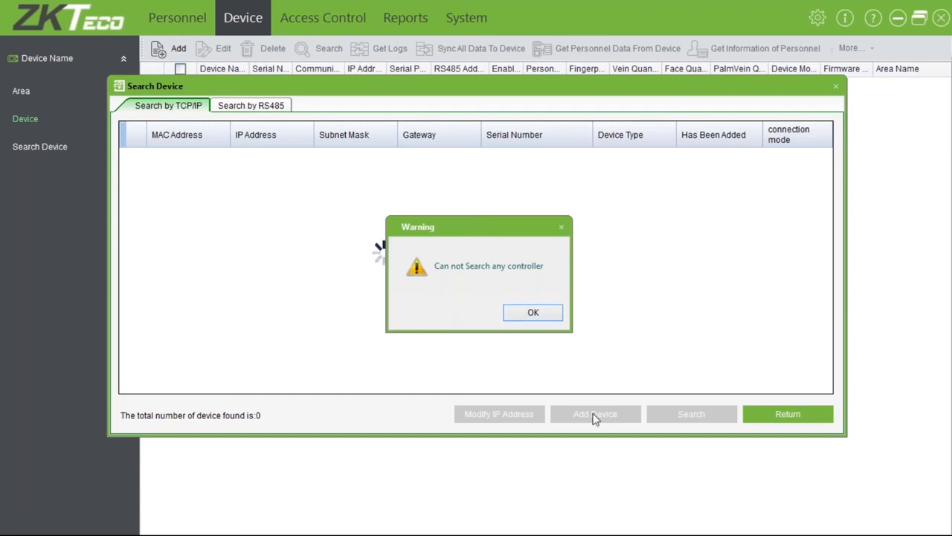
# Dismiss the no-controller warning and close the Search Device window
pyautogui.click(534, 313)
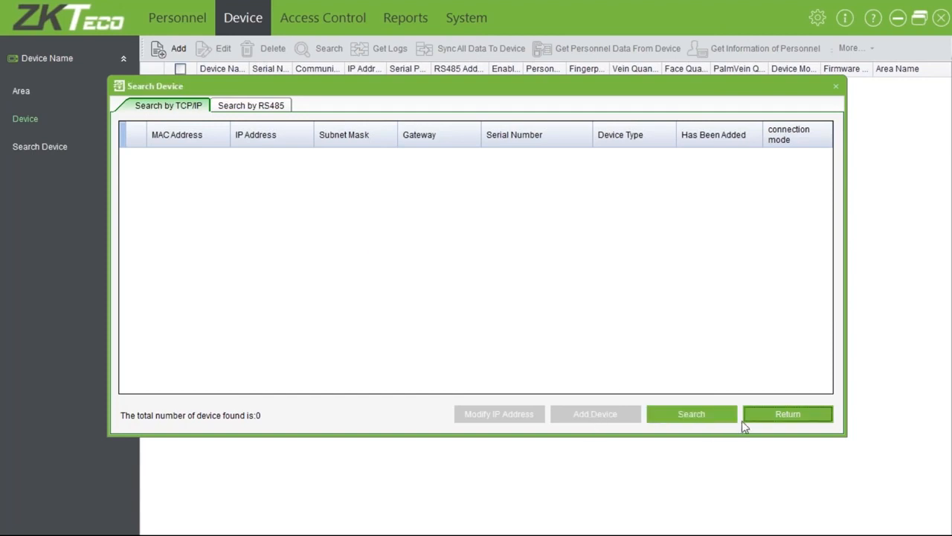
pyautogui.click(787, 414)
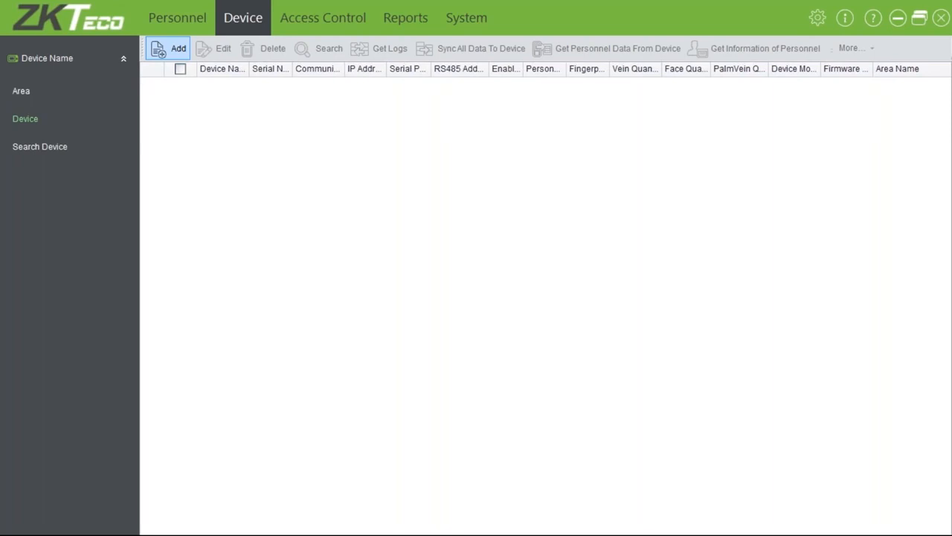
pyautogui.click(169, 49)
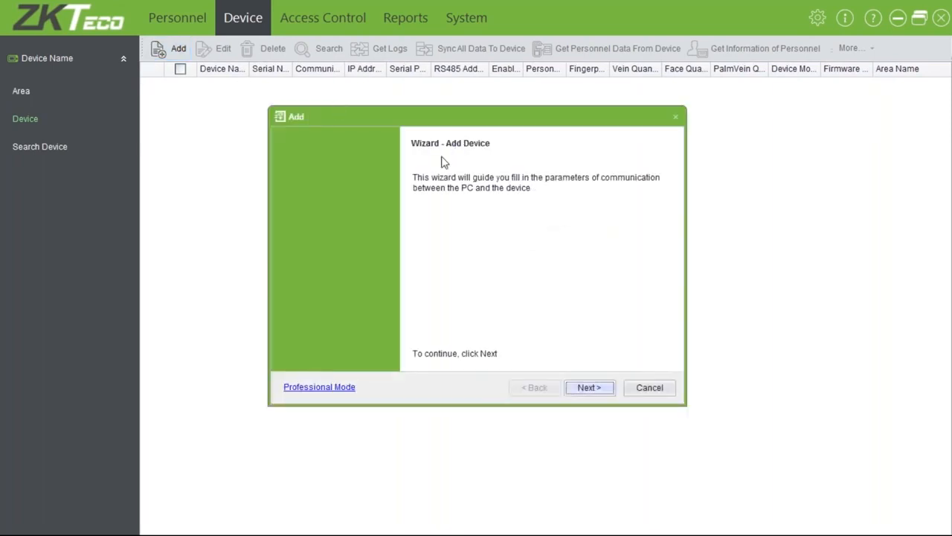
pyautogui.click(327, 387)
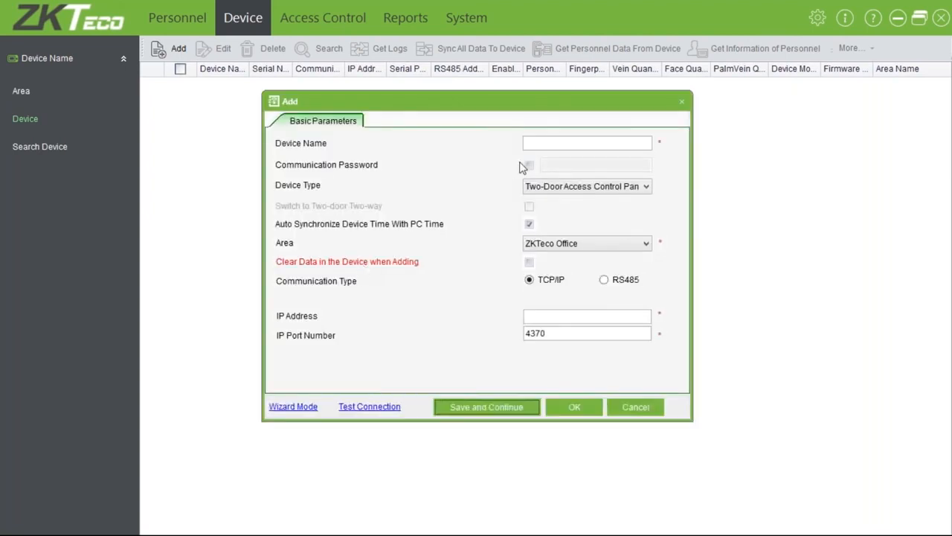
pyautogui.click(554, 144)
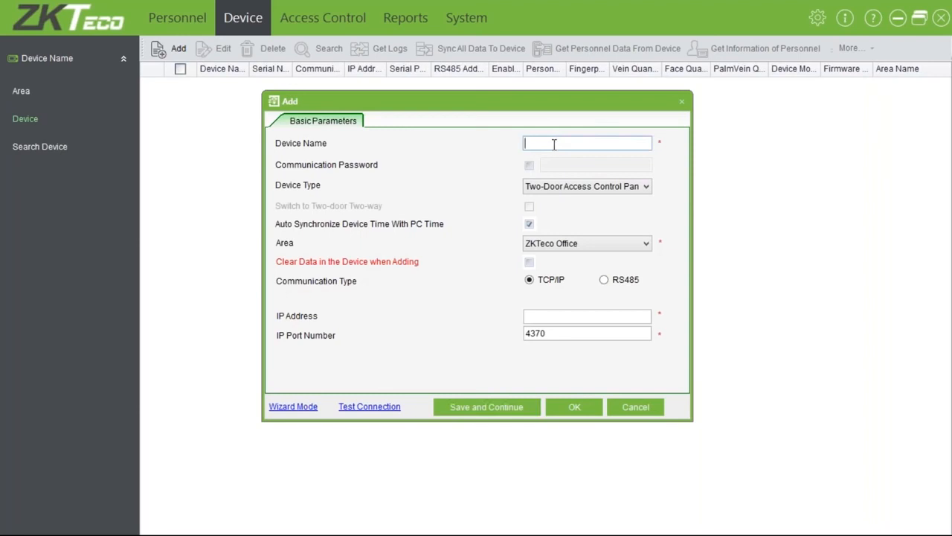
pyautogui.click(279, 407)
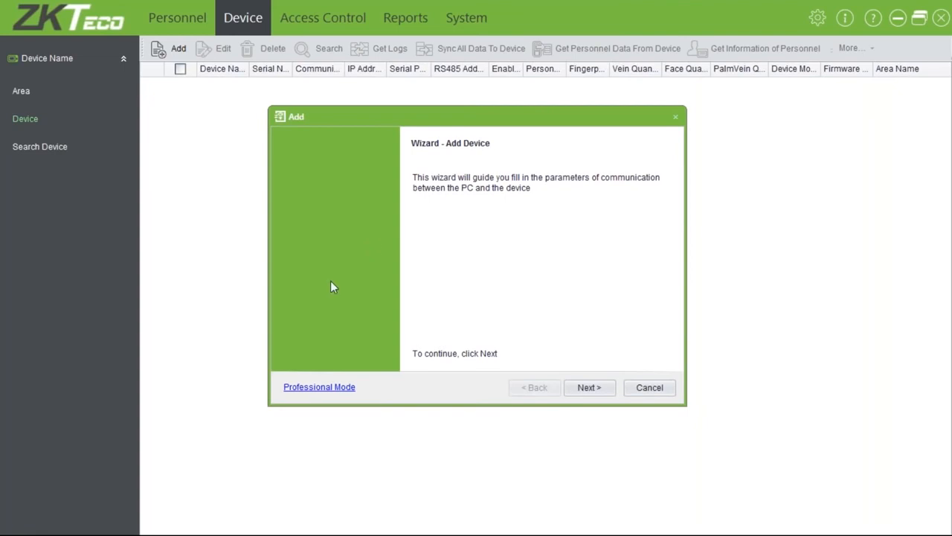
pyautogui.click(312, 392)
pyautogui.click(533, 143)
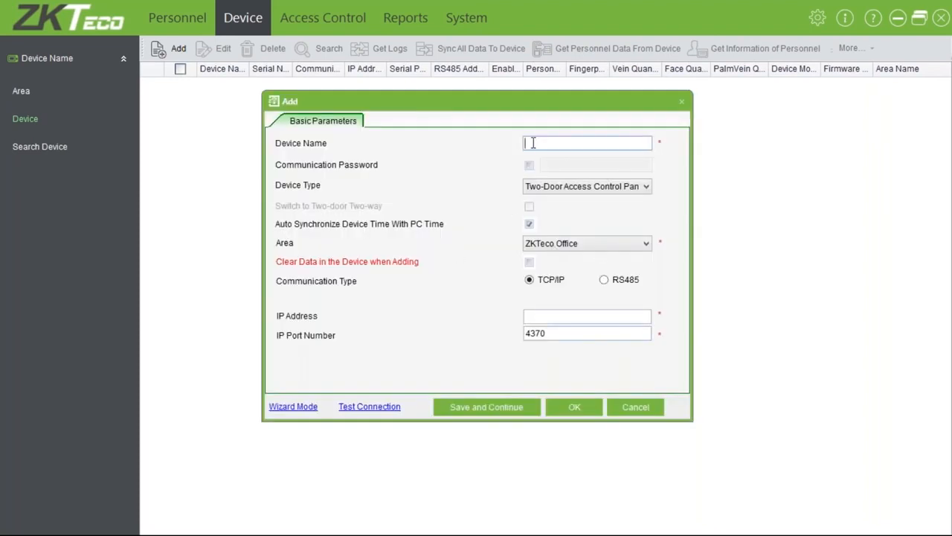
# Enter 'front door' as the new device's name
pyautogui.write('MB700 V')
pyautogui.press('BackSpace')
pyautogui.press('BackSpace')
pyautogui.press('BackSpace')
pyautogui.press('BackSpace')
pyautogui.press('BackSpace')
pyautogui.press('BackSpace')
pyautogui.press('BackSpace')
pyautogui.write('INBIO')
pyautogui.press('BackSpace')
pyautogui.press('BackSpace')
pyautogui.press('BackSpace')
pyautogui.press('BackSpace')
pyautogui.press('BackSpace')
pyautogui.write('fro')
pyautogui.press('BackSpace')
pyautogui.press('BackSpace')
pyautogui.press('BackSpace')
pyautogui.write('fron')
pyautogui.press('BackSpace')
pyautogui.press('BackSpace')
pyautogui.press('BackSpace')
pyautogui.press('BackSpace')
pyautogui.write('ron')
pyautogui.press('BackSpace')
pyautogui.press('BackSpace')
pyautogui.press('BackSpace')
pyautogui.write('front door')
pyautogui.press('Tab')
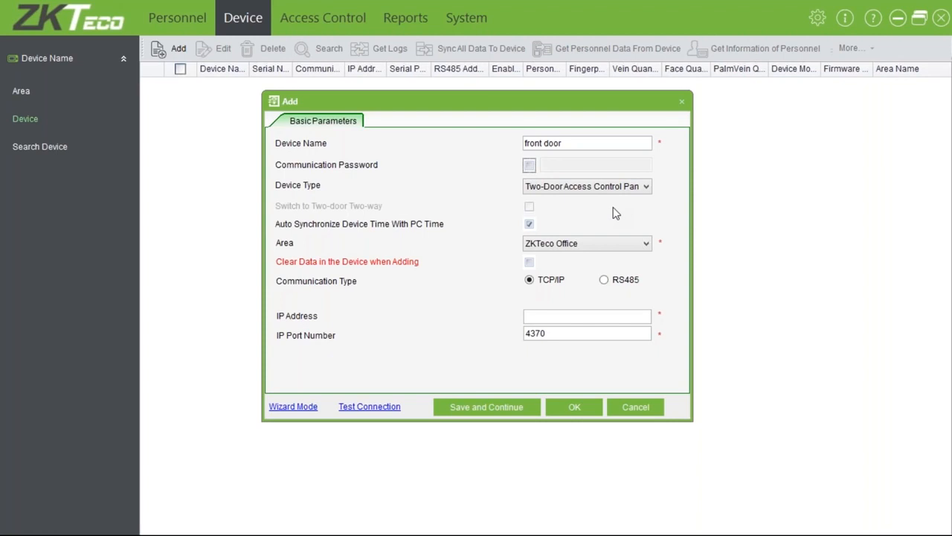
# Keep Two-Door Access Control Panel as the device type
pyautogui.click(586, 189)
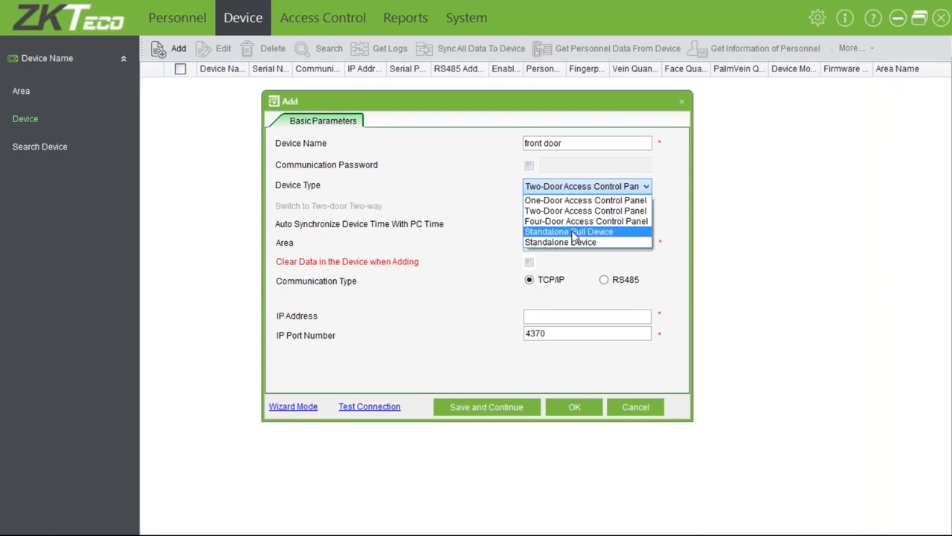
pyautogui.click(599, 186)
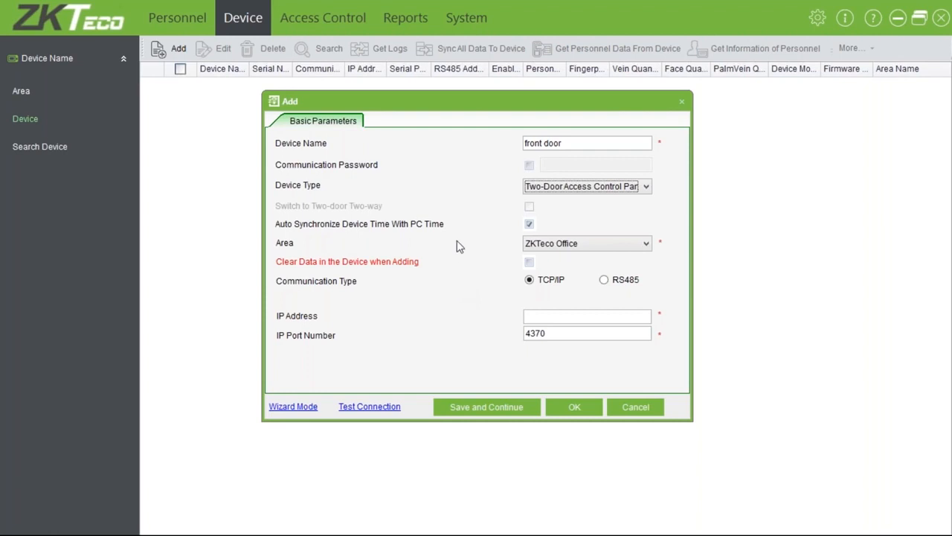
pyautogui.click(588, 248)
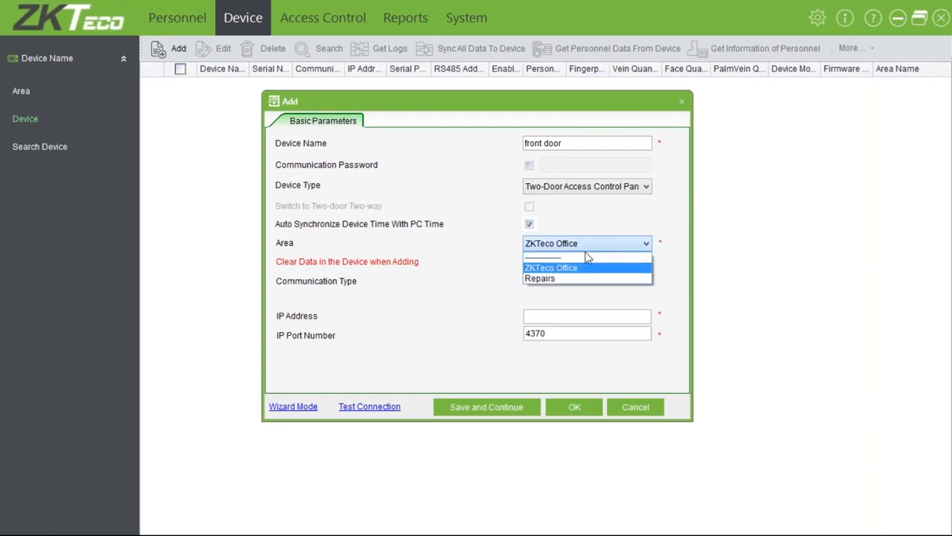
# Keep area ZKTeco Office, tick Clear Data when Adding, set IP 10.0.0.128, and test the connection
pyautogui.click(562, 272)
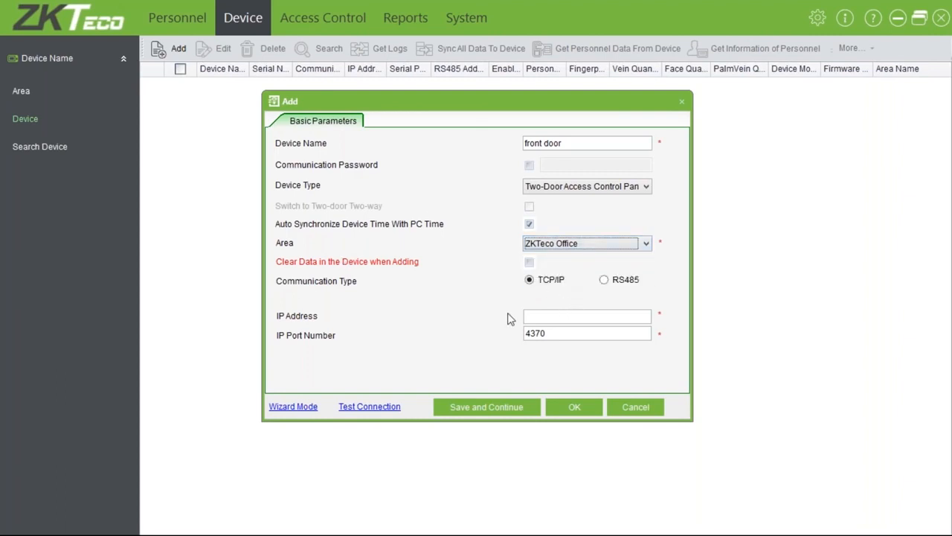
pyautogui.click(530, 263)
pyautogui.click(617, 315)
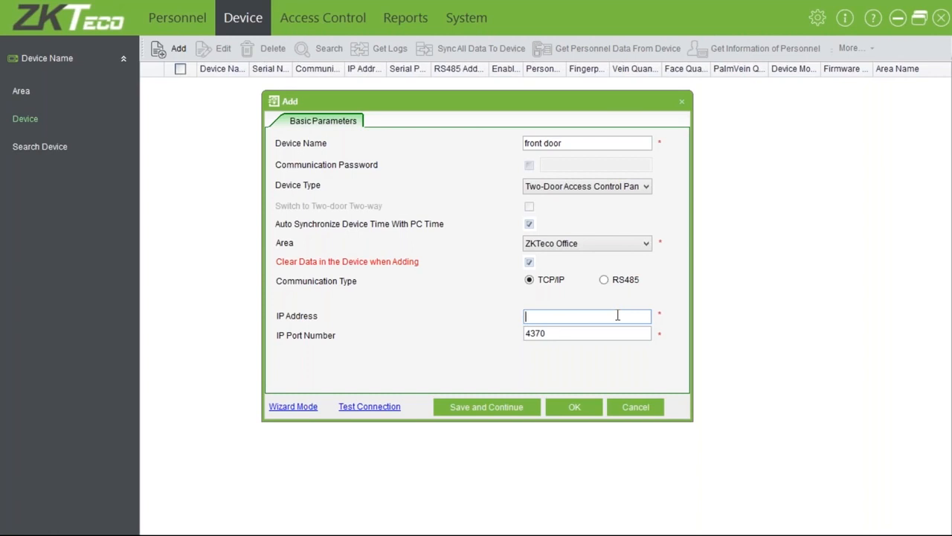
pyautogui.write('10.0.0.128')
pyautogui.doubleClick(554, 337)
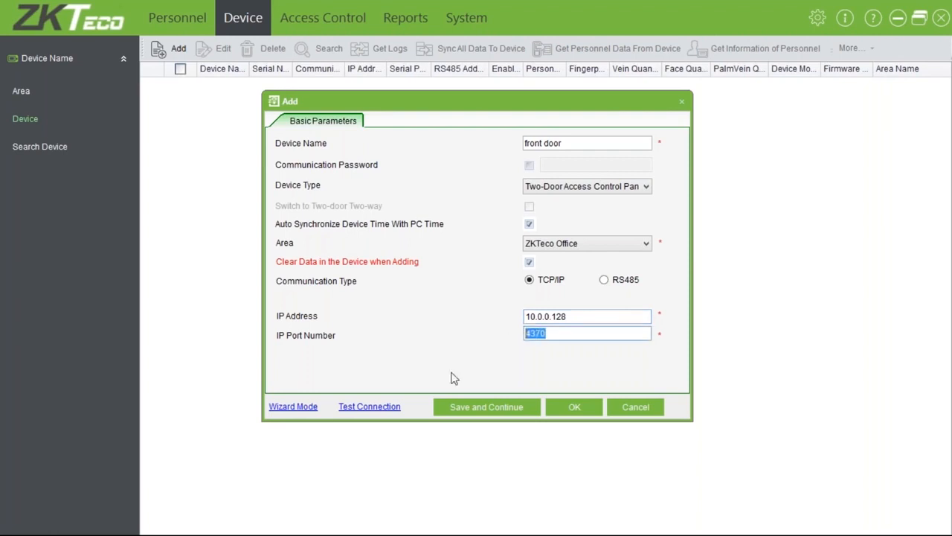
pyautogui.click(369, 407)
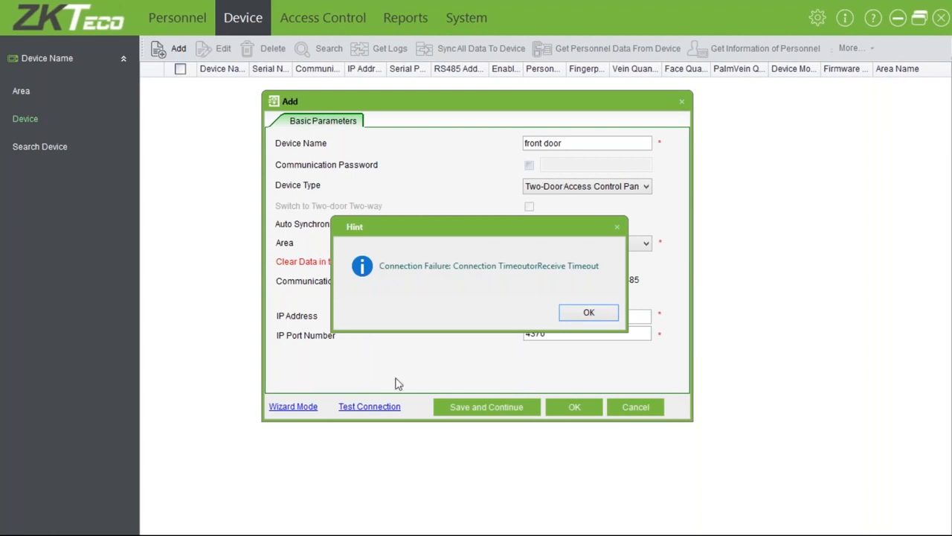
# Dismiss the connection-failure hint, cancel the new device, and search Windows for cmd
pyautogui.click(592, 313)
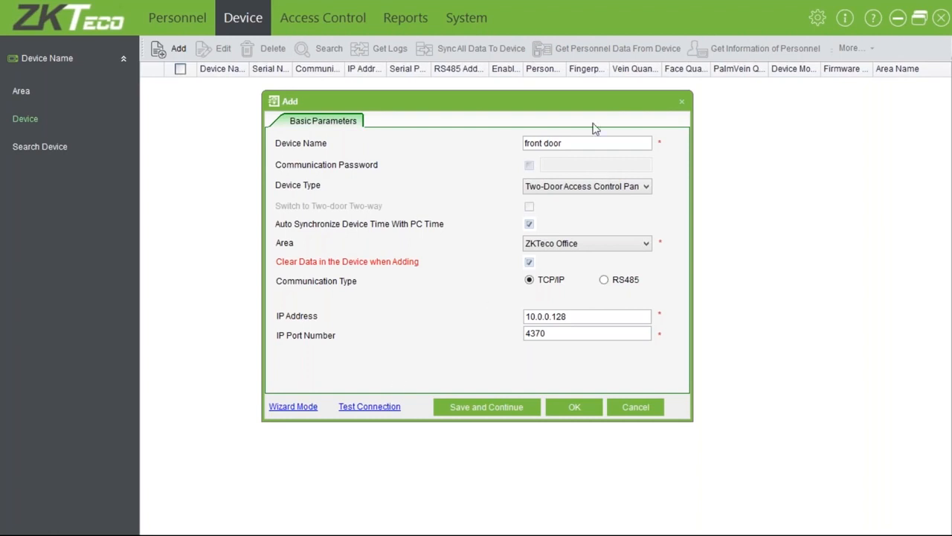
pyautogui.click(682, 105)
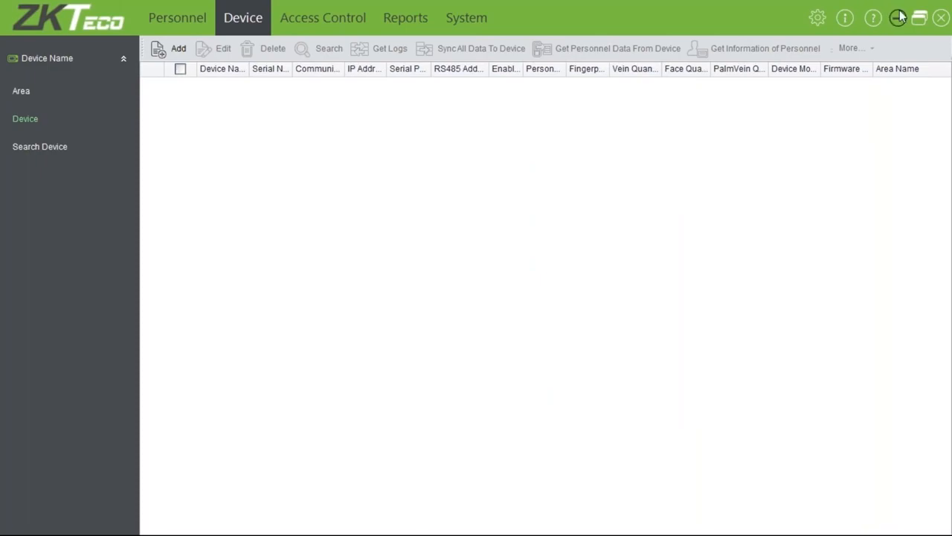
pyautogui.click(898, 17)
pyautogui.click(22, 523)
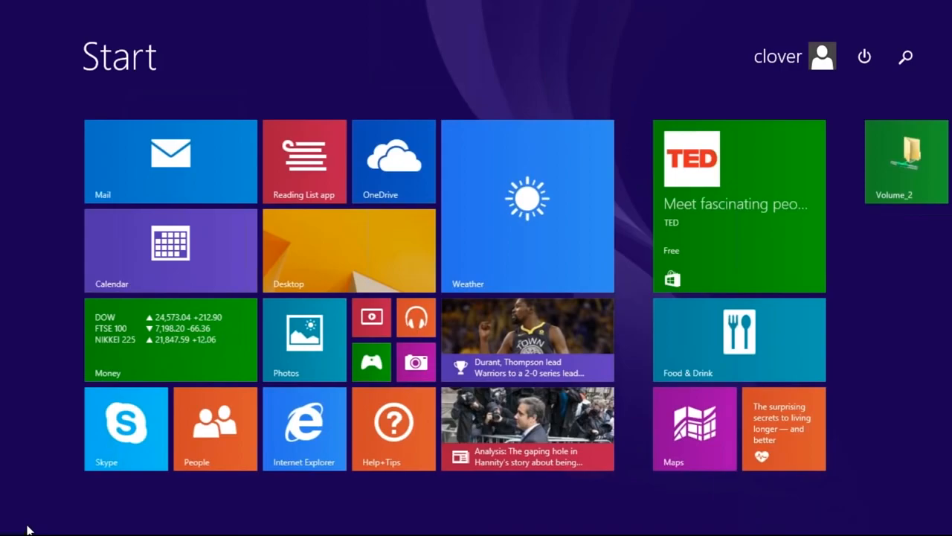
pyautogui.click(28, 529)
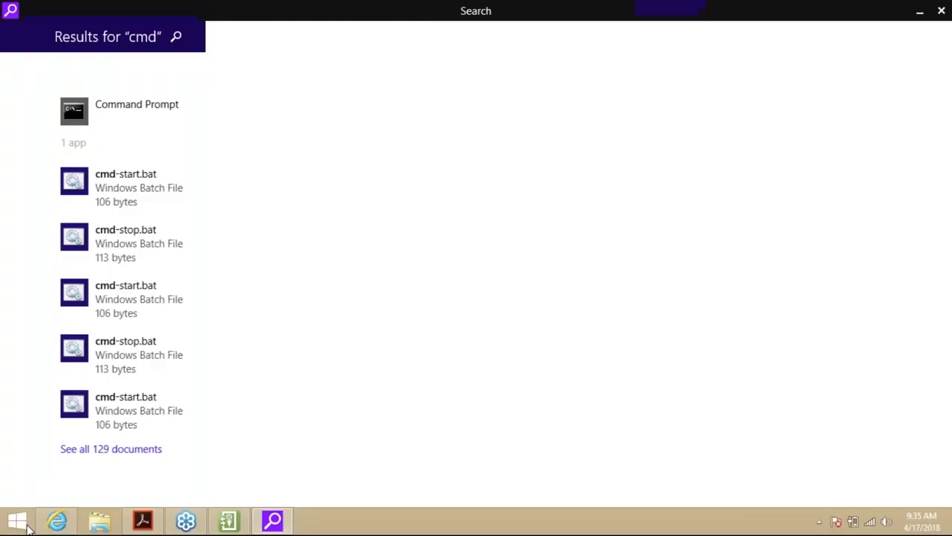
# Launch Command Prompt and run 'ping 10.0.0.128 -t' to continuously ping the device
pyautogui.click(98, 104)
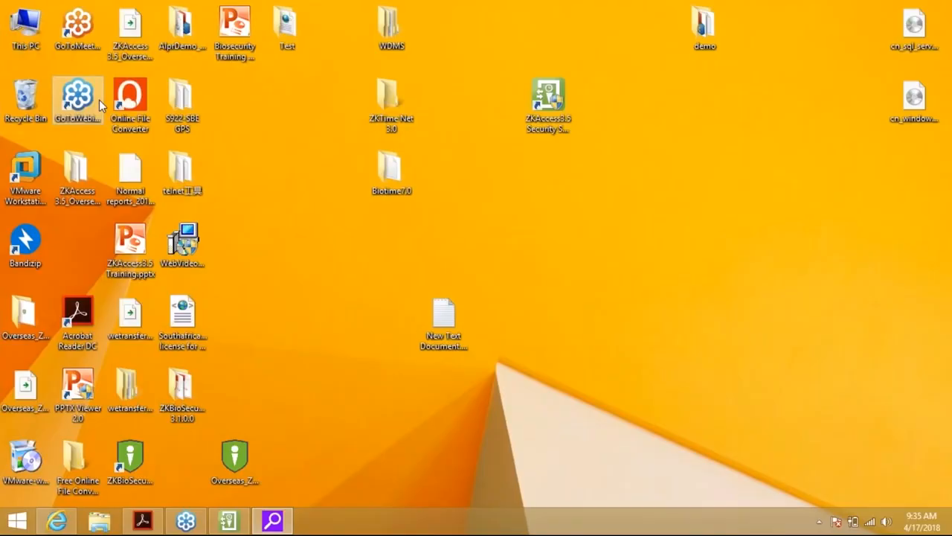
pyautogui.write('ping 10.0.0.128 -t')
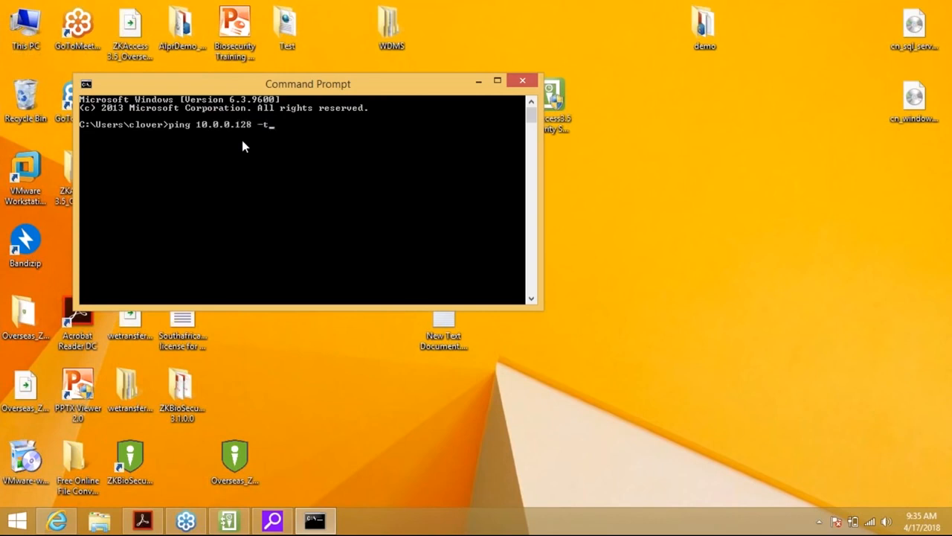
pyautogui.press('Return')
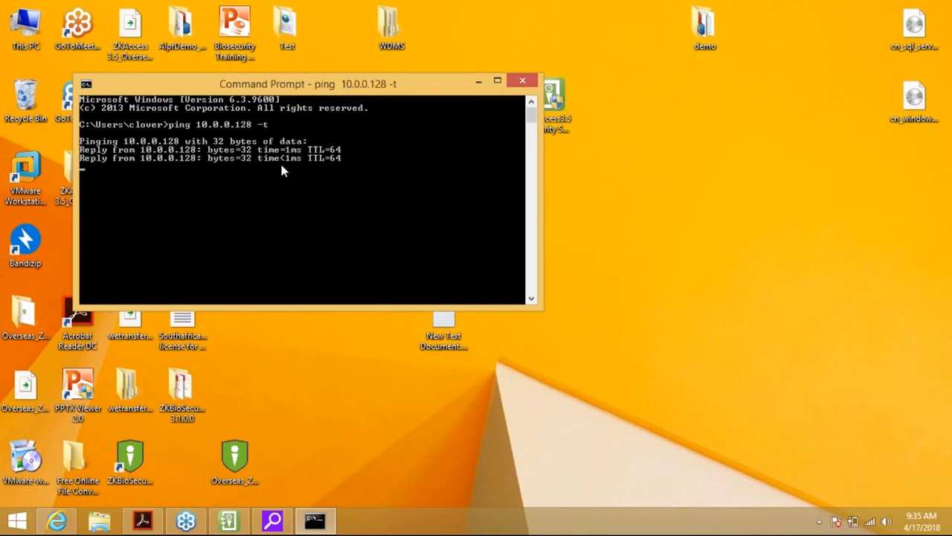
# Back in ZKAccess, start a new device named Front door with IP address 10.0.0.128
pyautogui.click(240, 517)
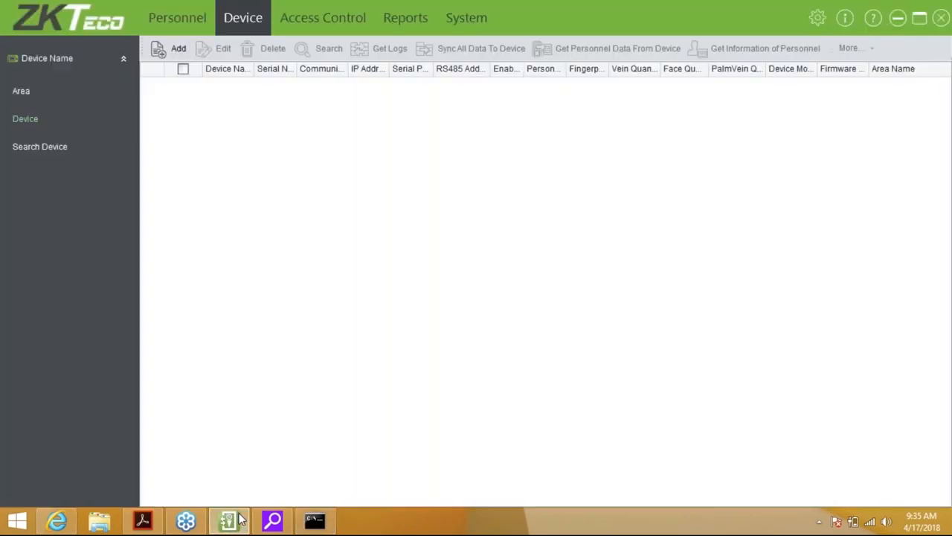
pyautogui.click(179, 48)
pyautogui.click(548, 143)
pyautogui.write('Front door')
pyautogui.press('Tab')
pyautogui.press('Tab')
pyautogui.press('Tab')
pyautogui.press('Tab')
pyautogui.press('Tab')
pyautogui.press('space')
pyautogui.press('Tab')
pyautogui.press('Tab')
pyautogui.write('10.0.0.128')
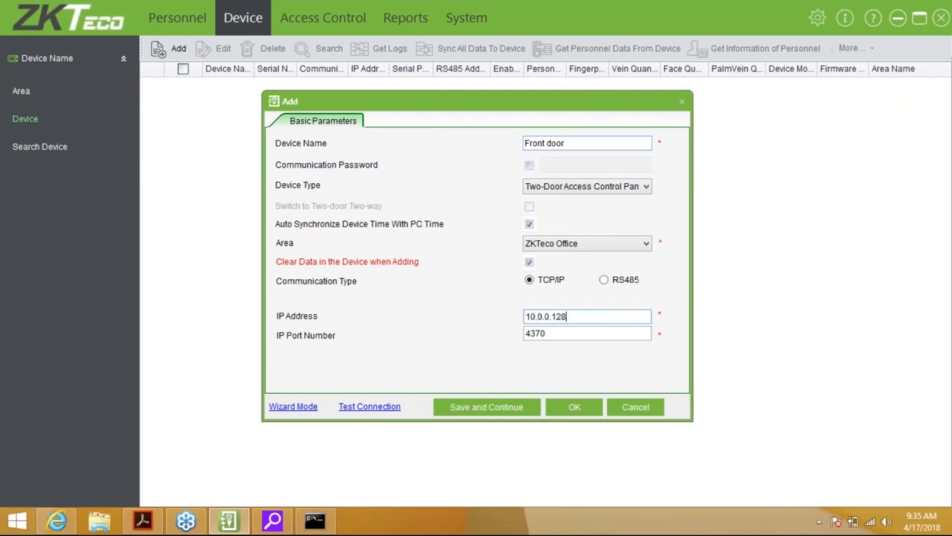
# Test the connection successfully, save the device, and highlight the connected Standalone Device message in the log
pyautogui.click(369, 406)
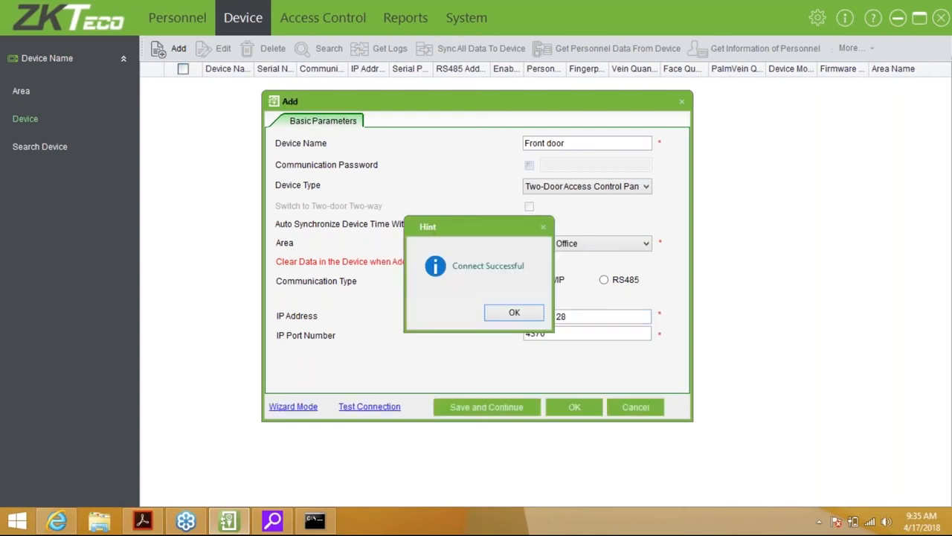
pyautogui.press('Return')
pyautogui.click(584, 408)
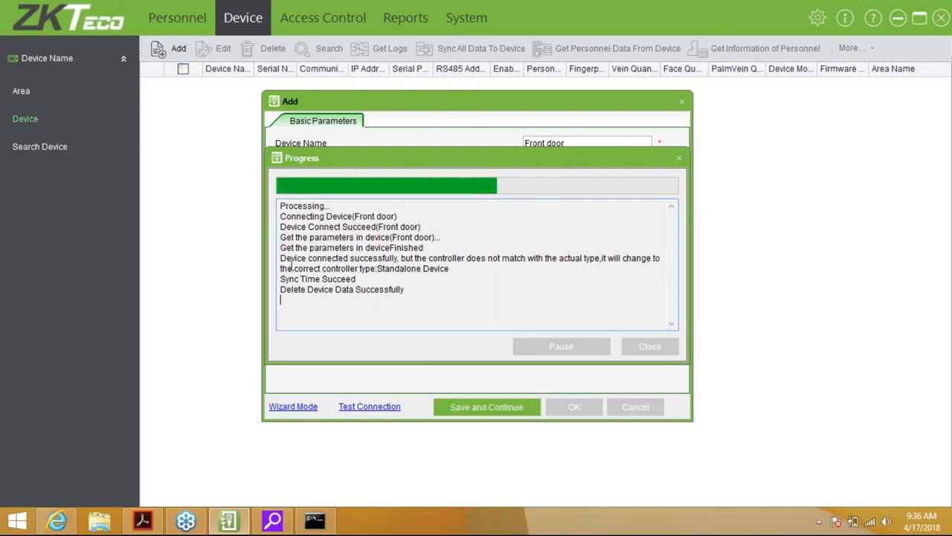
pyautogui.moveTo(280, 257); pyautogui.dragTo(457, 270)
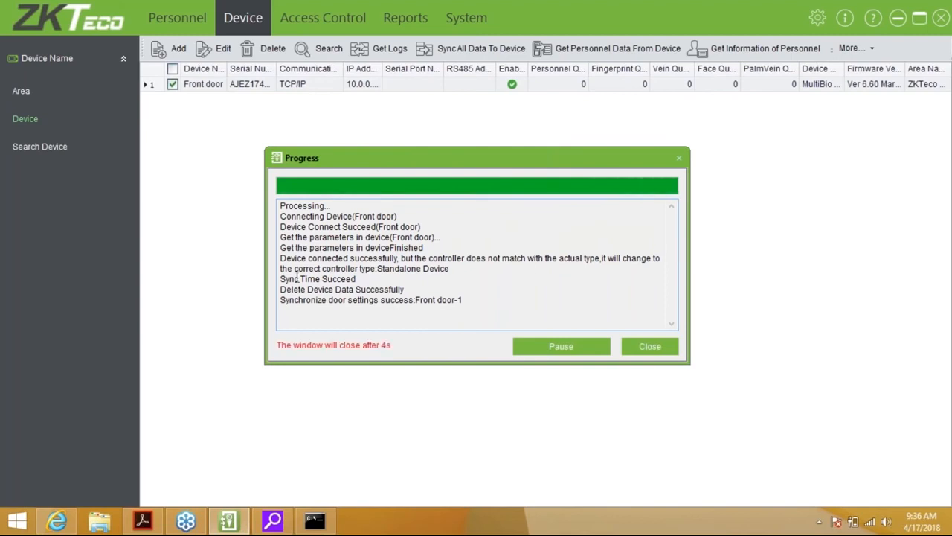
pyautogui.moveTo(379, 269); pyautogui.dragTo(469, 272)
pyautogui.click(469, 273)
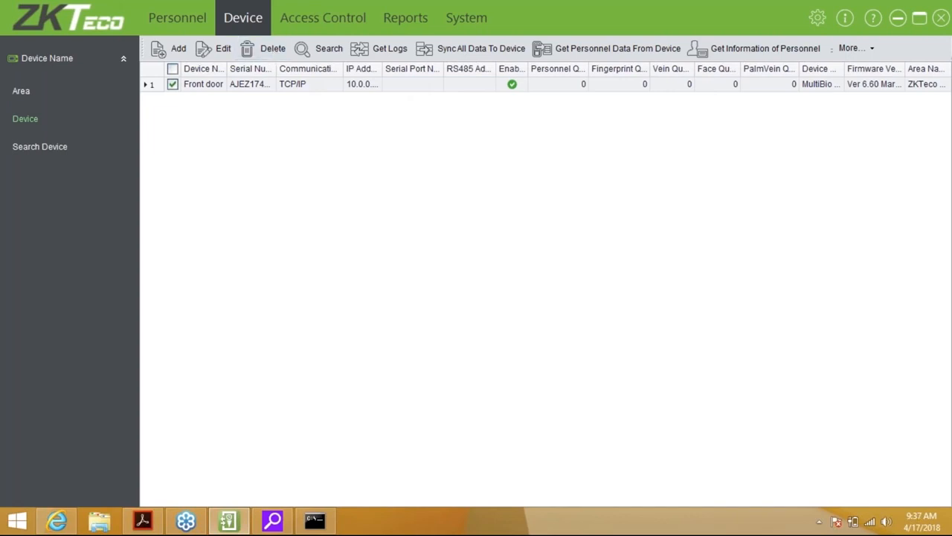
# Widen the device list columns, review Front door's settings without changes, and untick its row
pyautogui.moveTo(277, 69); pyautogui.dragTo(325, 69)
pyautogui.doubleClick(325, 68)
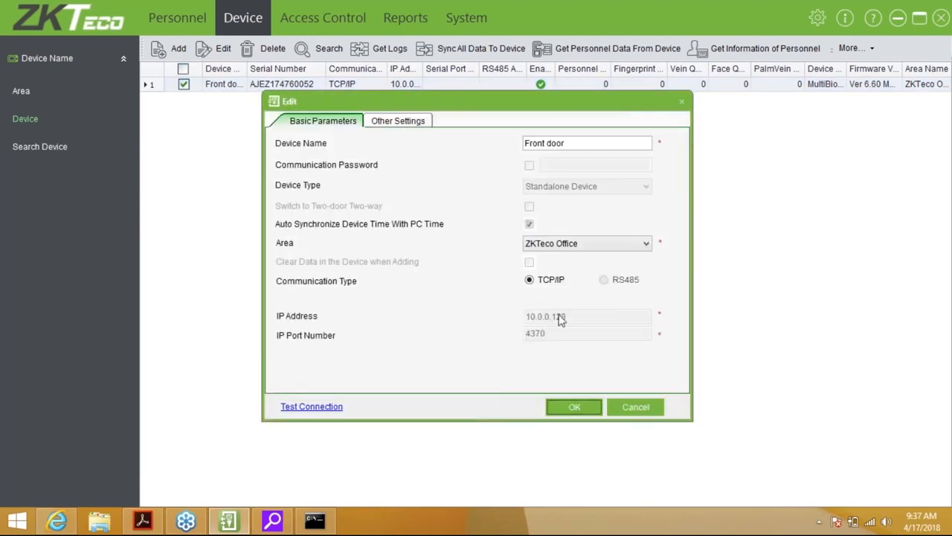
pyautogui.click(622, 408)
pyautogui.click(185, 85)
pyautogui.moveTo(379, 69); pyautogui.dragTo(416, 69)
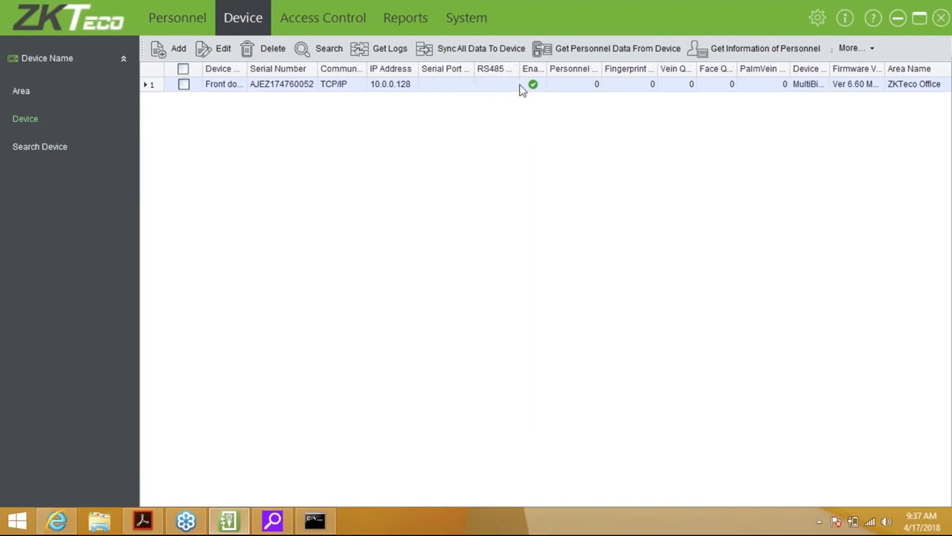
# Drag the Enabled column's header border wider so the full heading shows
pyautogui.moveTo(544, 71); pyautogui.dragTo(549, 69)
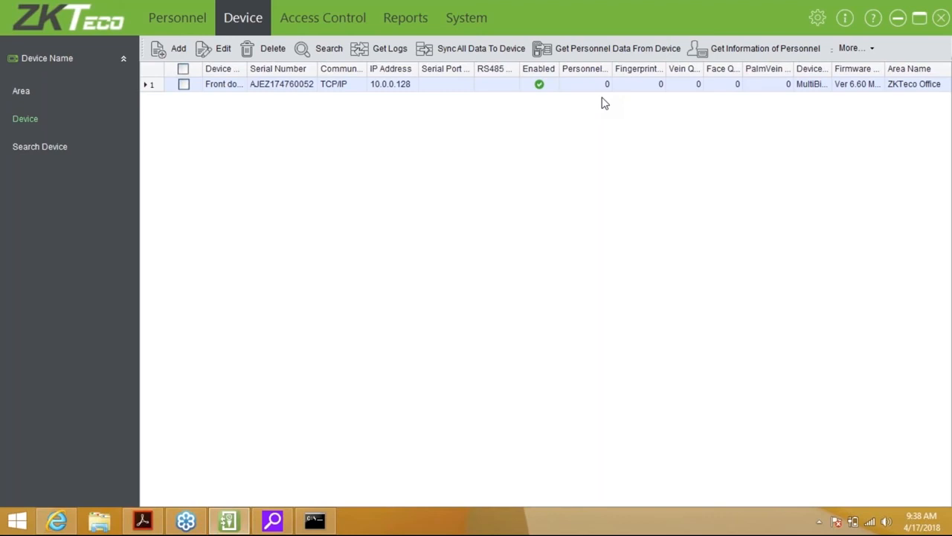
pyautogui.click(866, 50)
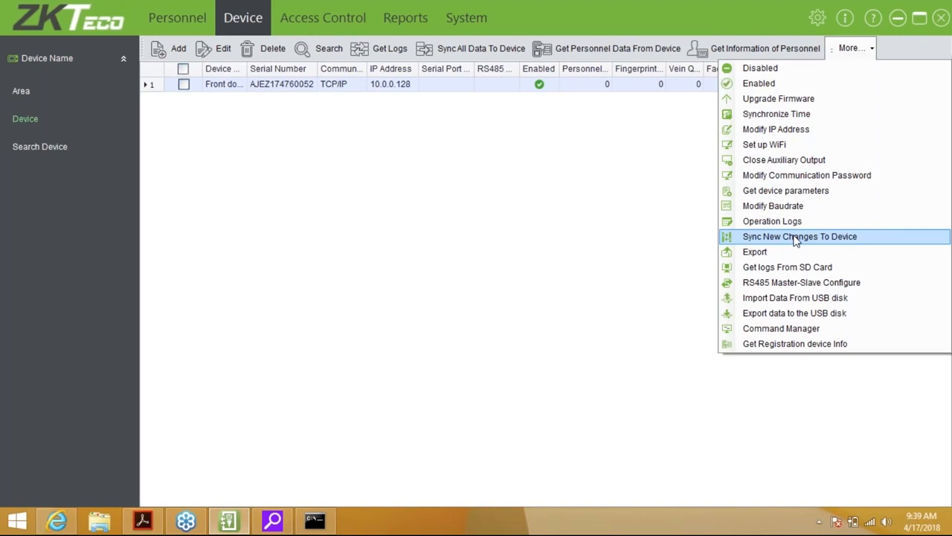
pyautogui.click(696, 250)
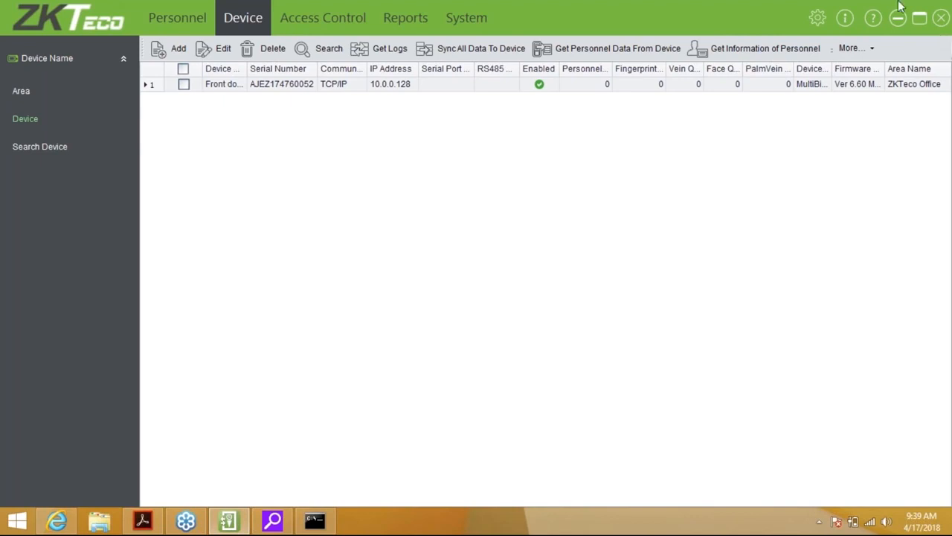
pyautogui.click(213, 18)
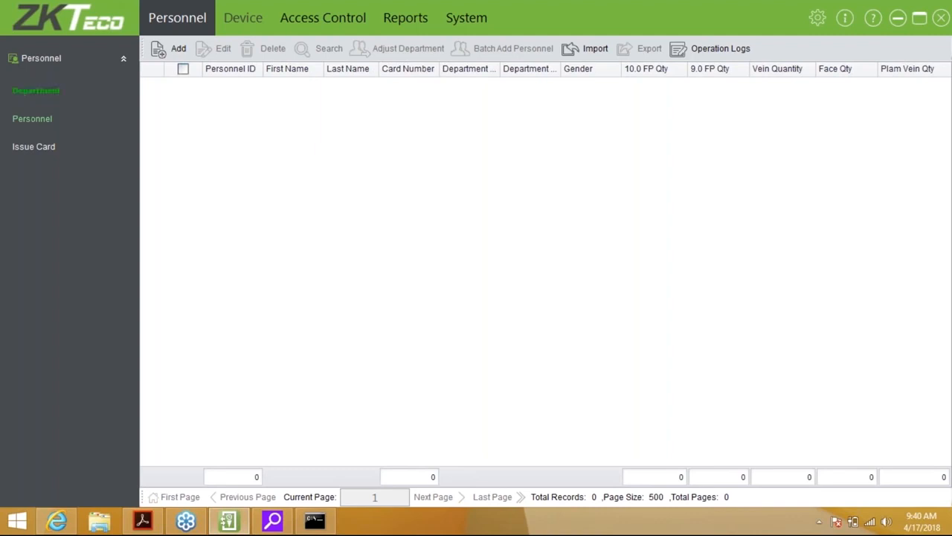
# Show the Department list and open the Edit dialog for department 1, Company Name
pyautogui.click(32, 92)
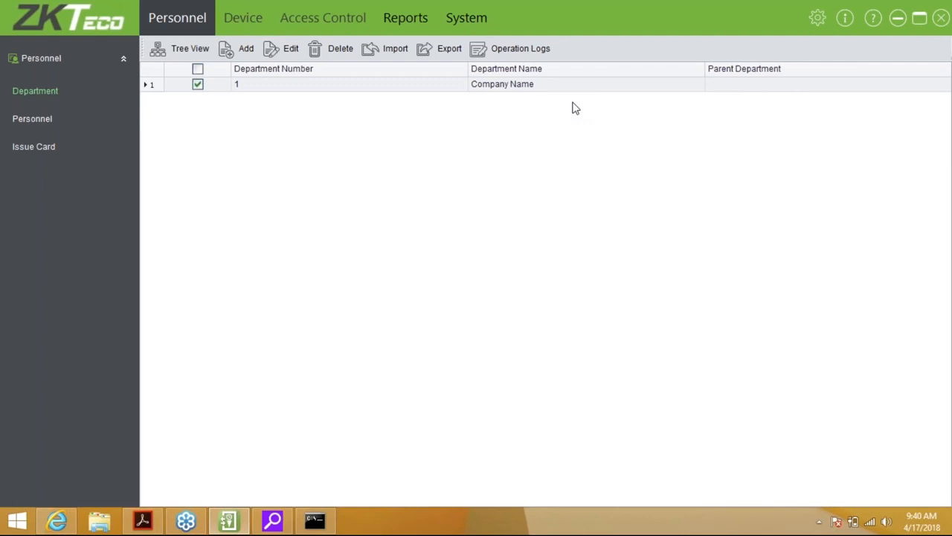
pyautogui.click(286, 52)
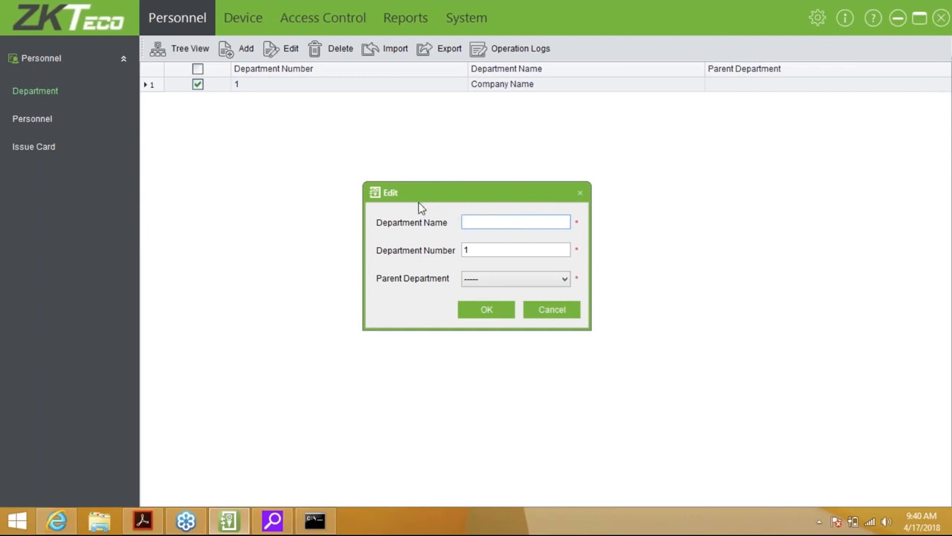
# Rename department 1 to ZKTeco Management and confirm
pyautogui.write('ZKTeco Management')
pyautogui.press('Tab')
pyautogui.press('Tab')
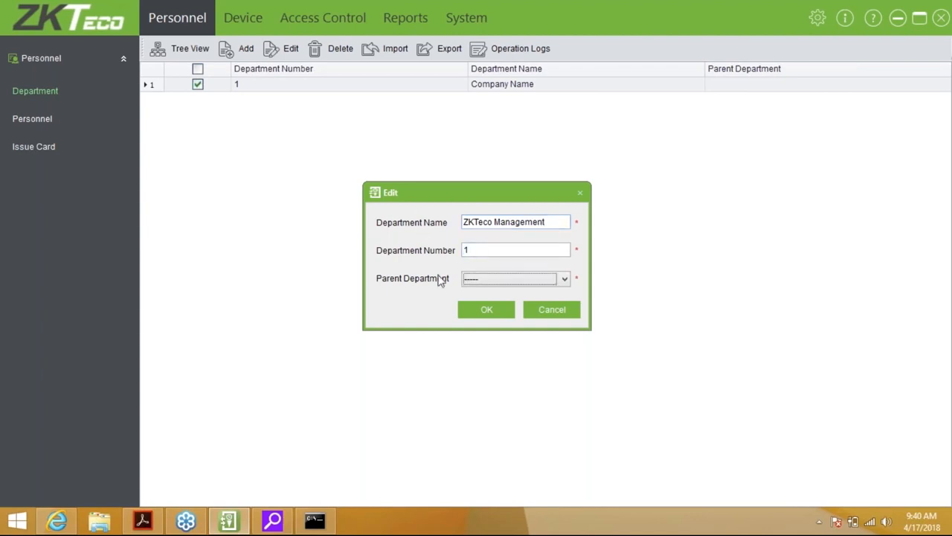
pyautogui.click(473, 308)
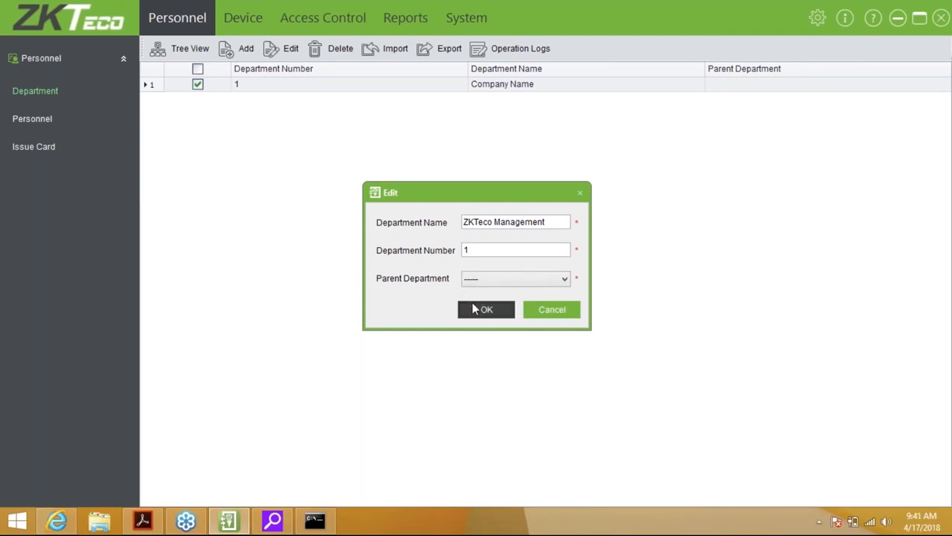
# Add the Sales department as number 2 and Training as number 3
pyautogui.click(245, 48)
pyautogui.write('Sales')
pyautogui.press('Tab')
pyautogui.write('2')
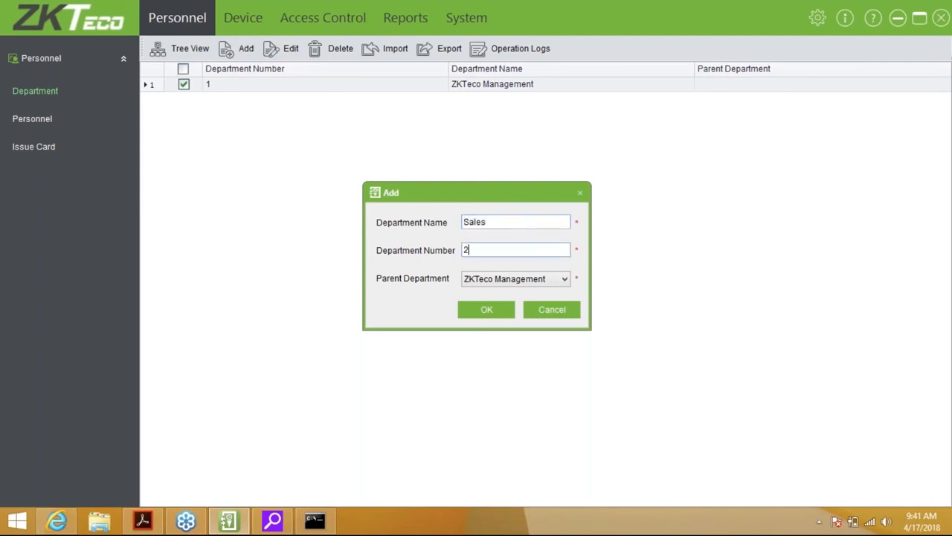
pyautogui.click(482, 310)
pyautogui.click(249, 50)
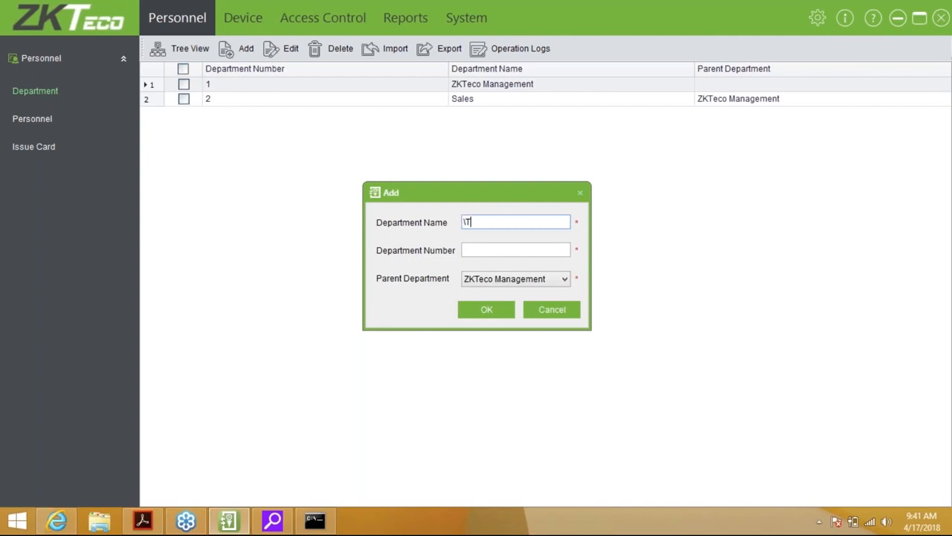
pyautogui.write('Trainign')
pyautogui.press('BackSpace')
pyautogui.press('BackSpace')
pyautogui.write('ng')
pyautogui.press('Tab')
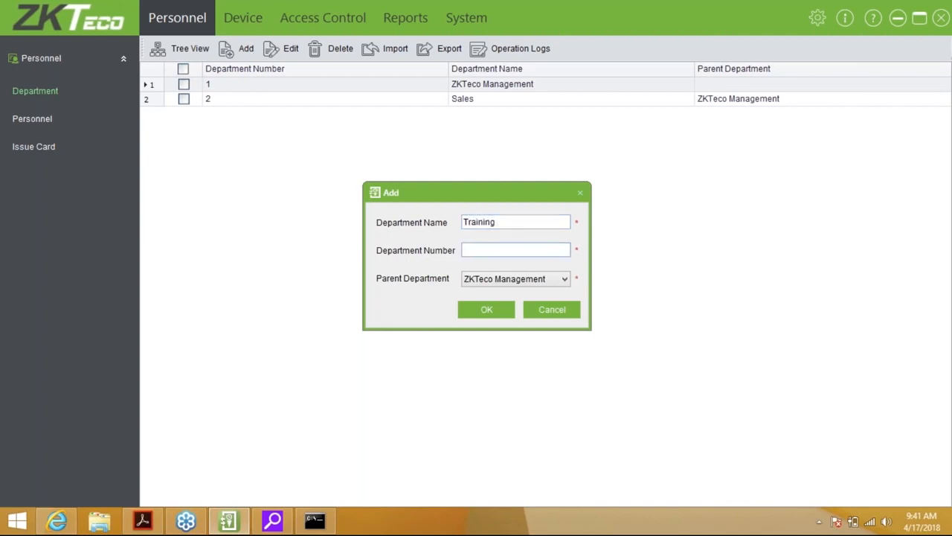
pyautogui.write('3')
pyautogui.click(483, 311)
# Add the Technical department as number 4
pyautogui.click(244, 56)
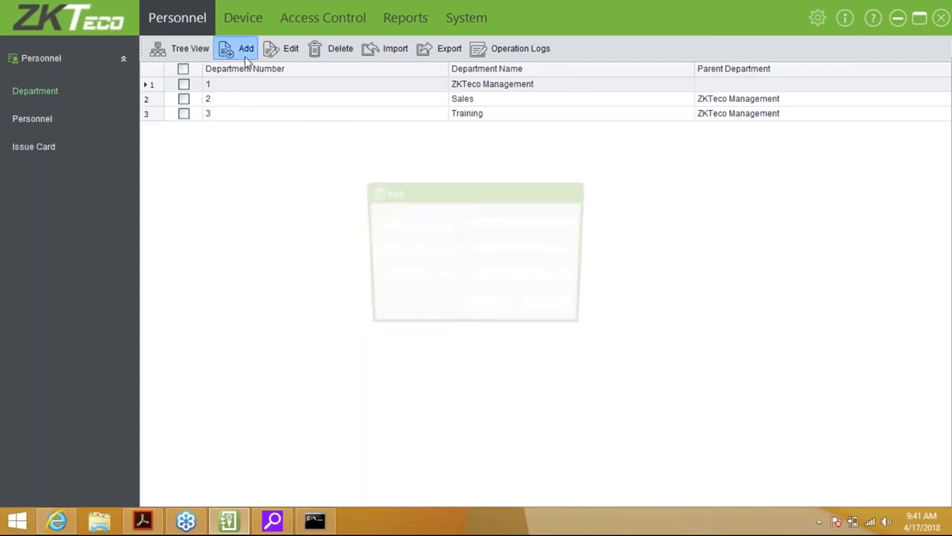
pyautogui.write('4')
pyautogui.press('BackSpace')
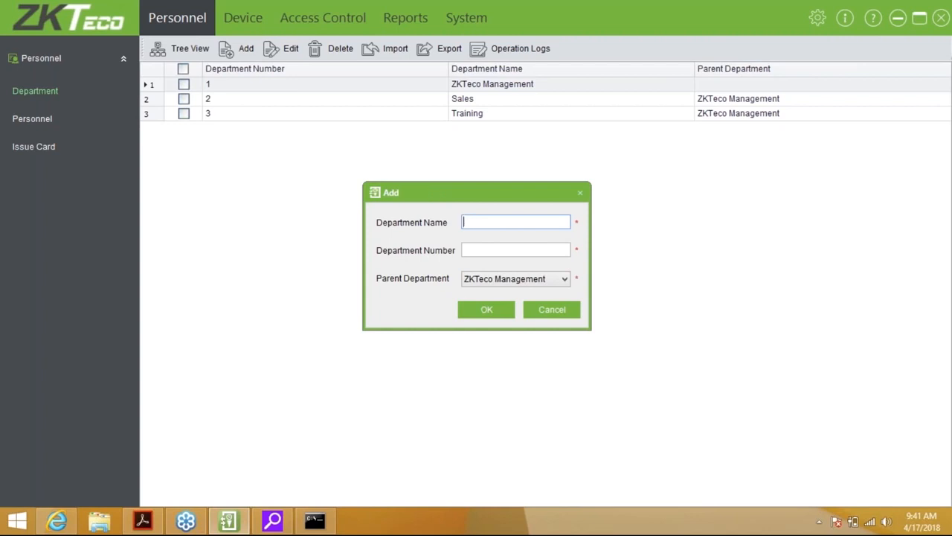
pyautogui.write('Technical')
pyautogui.press('Tab')
pyautogui.write('4')
pyautogui.click(506, 314)
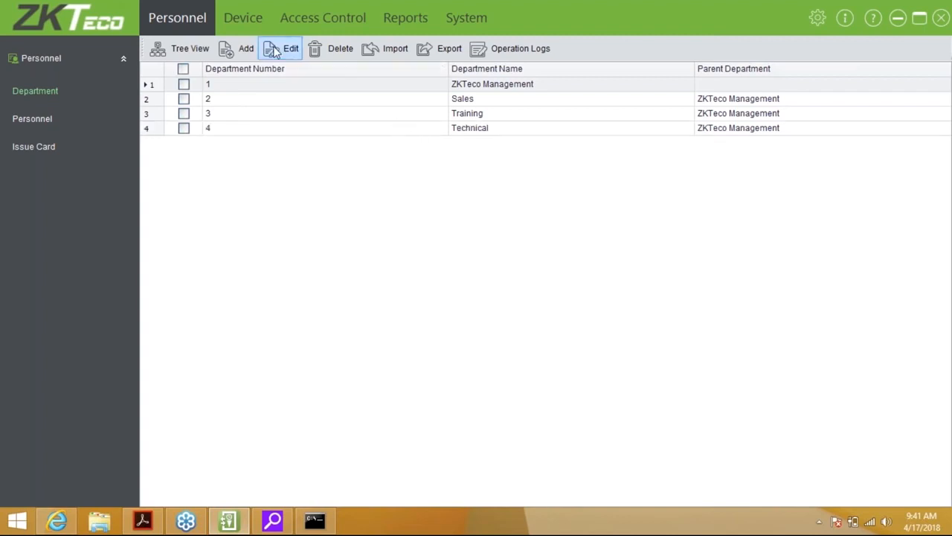
# Start a new department with Technical as its parent and begin entering Repairs
pyautogui.click(246, 49)
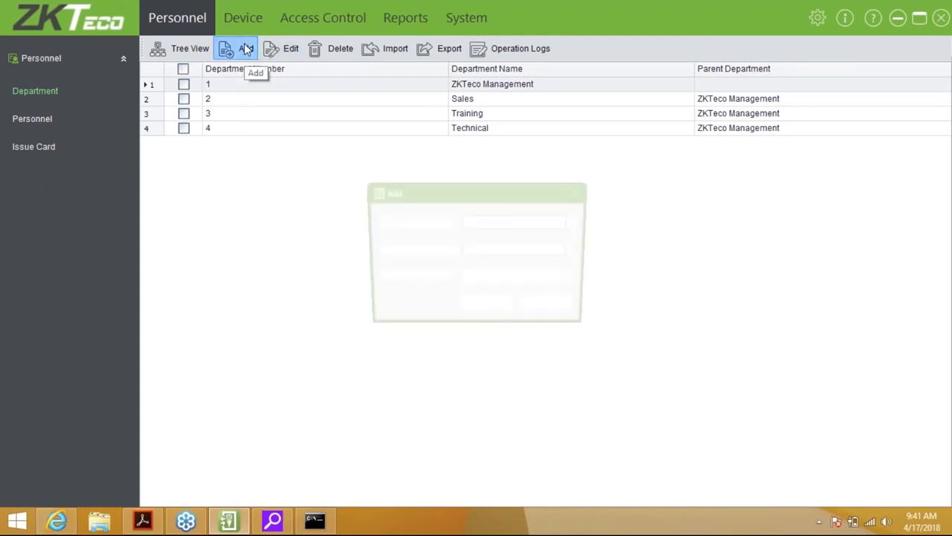
pyautogui.click(484, 278)
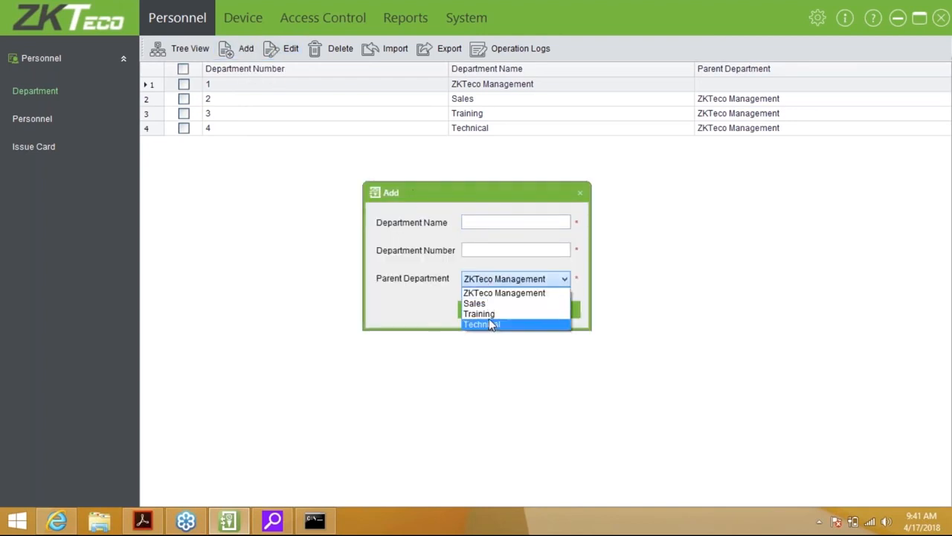
pyautogui.click(491, 325)
pyautogui.click(481, 249)
pyautogui.write('Reapirs')
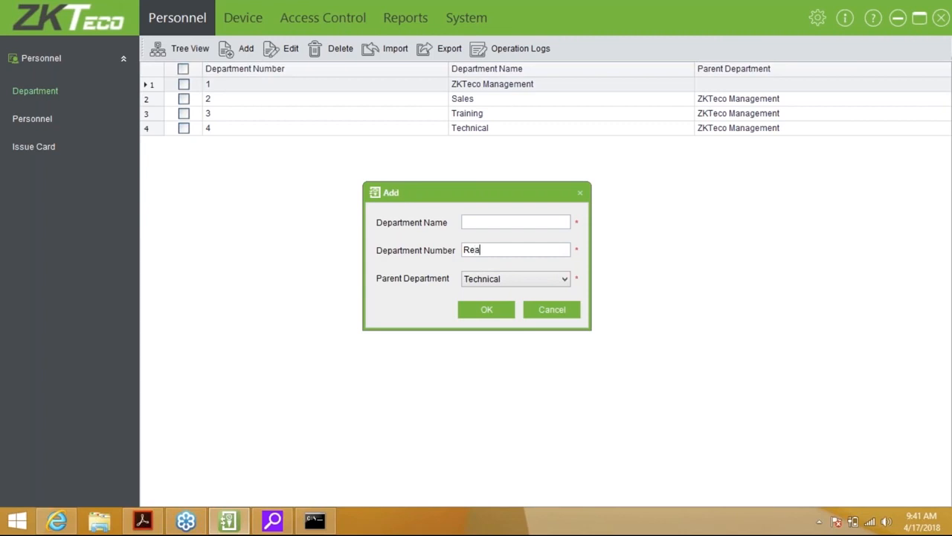
pyautogui.press('Tab')
pyautogui.hotkey('shift', 'Tab')
pyautogui.press('BackSpace')
pyautogui.press('BackSpace')
pyautogui.press('BackSpace')
pyautogui.press('BackSpace')
pyautogui.press('BackSpace')
pyautogui.write('pairs')
pyautogui.press('Tab')
# Correct the fields to name Repairs and number 5, then save the department
pyautogui.click(514, 221)
pyautogui.write('5')
pyautogui.press('BackSpace')
pyautogui.write('Reapir')
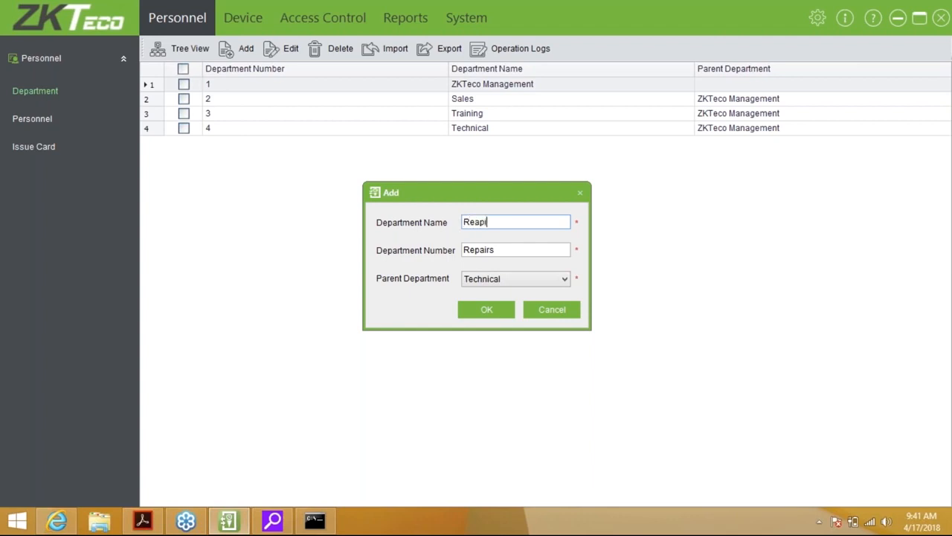
pyautogui.press('BackSpace')
pyautogui.press('BackSpace')
pyautogui.press('BackSpace')
pyautogui.press('BackSpace')
pyautogui.write('pairs')
pyautogui.press('Tab')
pyautogui.press('BackSpace')
pyautogui.press('BackSpace')
pyautogui.press('BackSpace')
pyautogui.press('BackSpace')
pyautogui.press('BackSpace')
pyautogui.press('BackSpace')
pyautogui.press('BackSpace')
pyautogui.write('5')
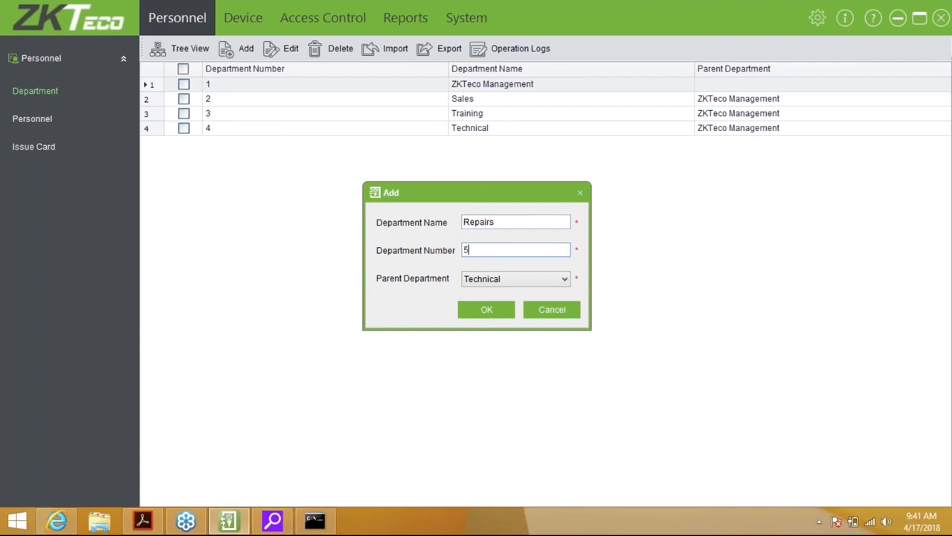
pyautogui.click(502, 311)
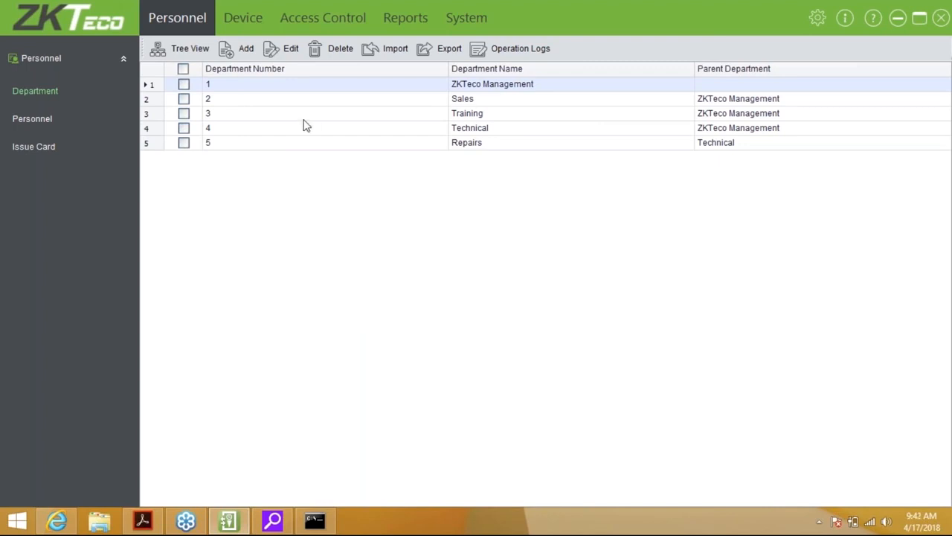
# Switch to Tree View to see Repairs nested under Technical beneath ZKTeco Management
pyautogui.click(179, 46)
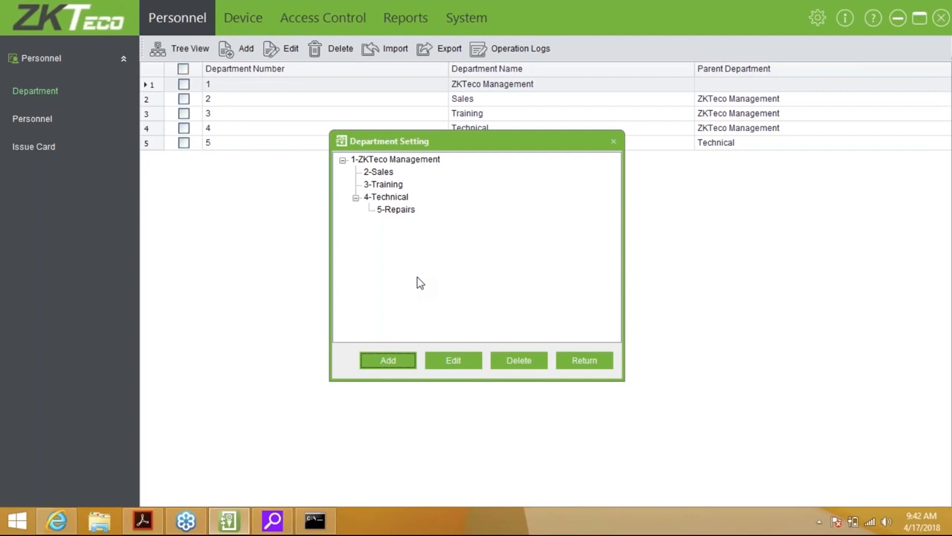
# Return from the Department Setting tree and show the empty Personnel list
pyautogui.click(570, 367)
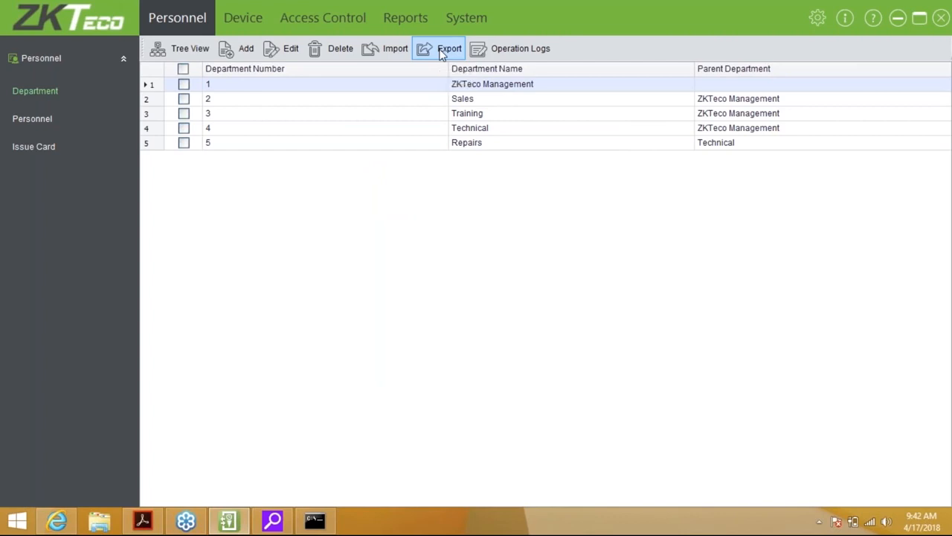
pyautogui.click(29, 119)
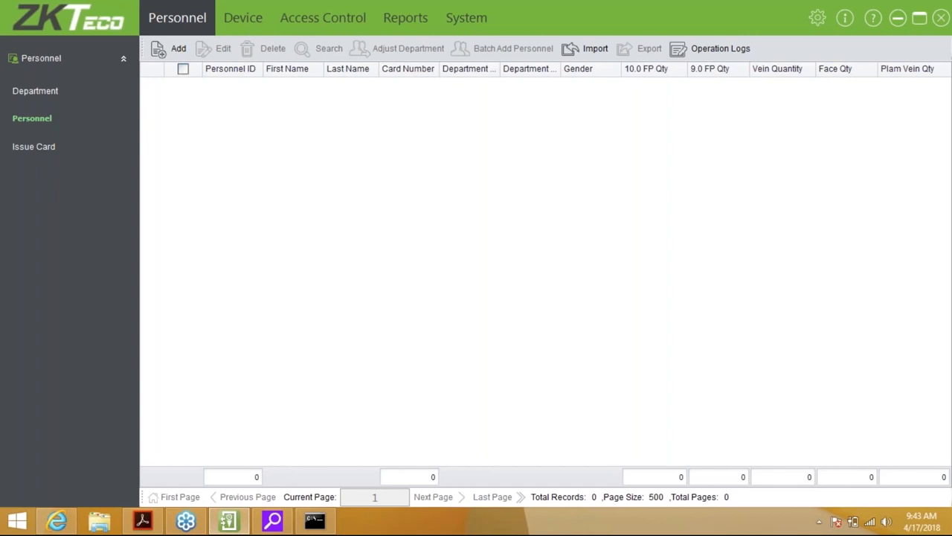
# Add a new personnel record and enter 1 as its Personnel ID
pyautogui.click(167, 63)
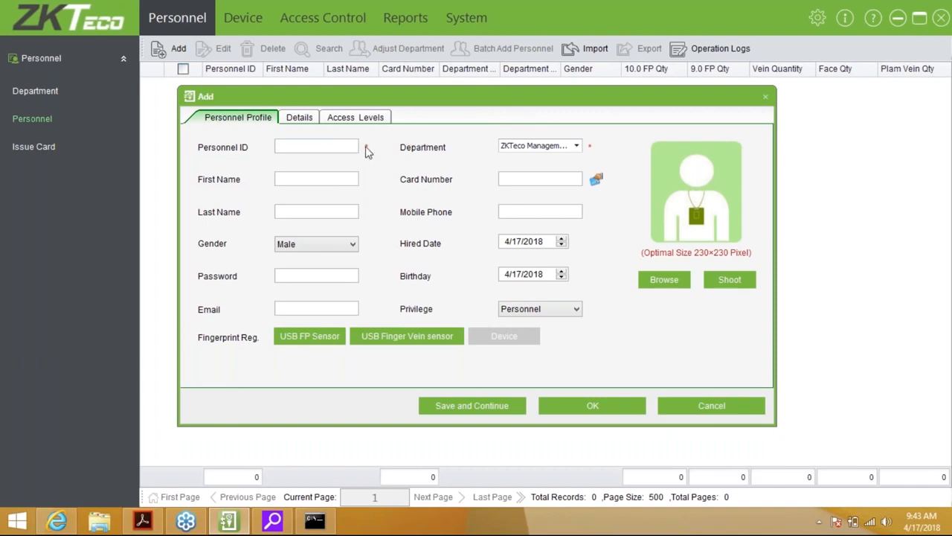
pyautogui.click(320, 144)
pyautogui.write('1')
pyautogui.press('Tab')
pyautogui.click(332, 148)
# Assign the Training department, enter the person's first and last name, and read the card number from a door reader
pyautogui.click(576, 146)
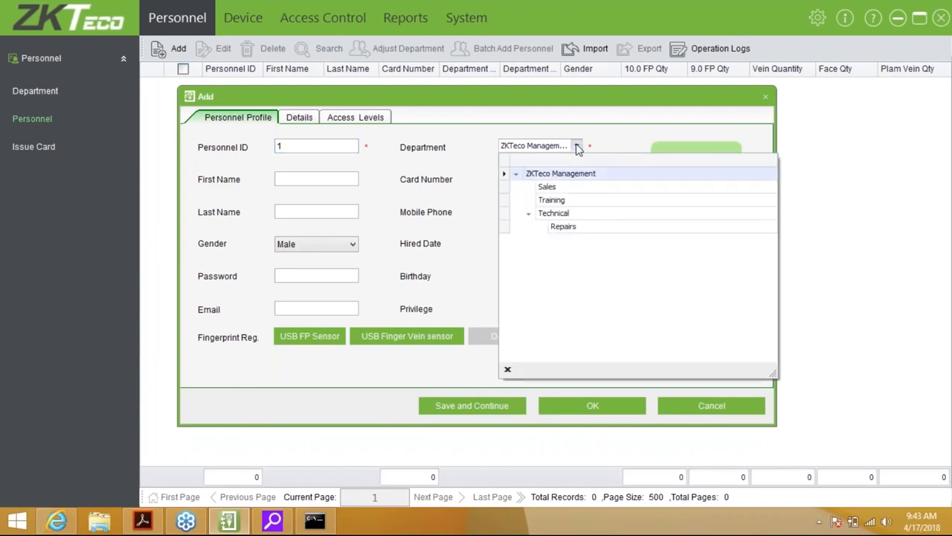
pyautogui.click(567, 201)
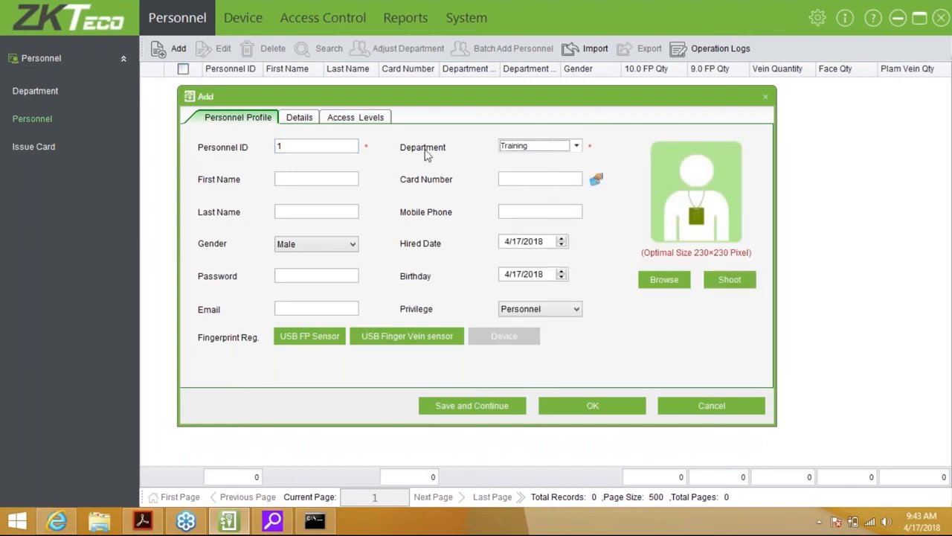
pyautogui.click(327, 181)
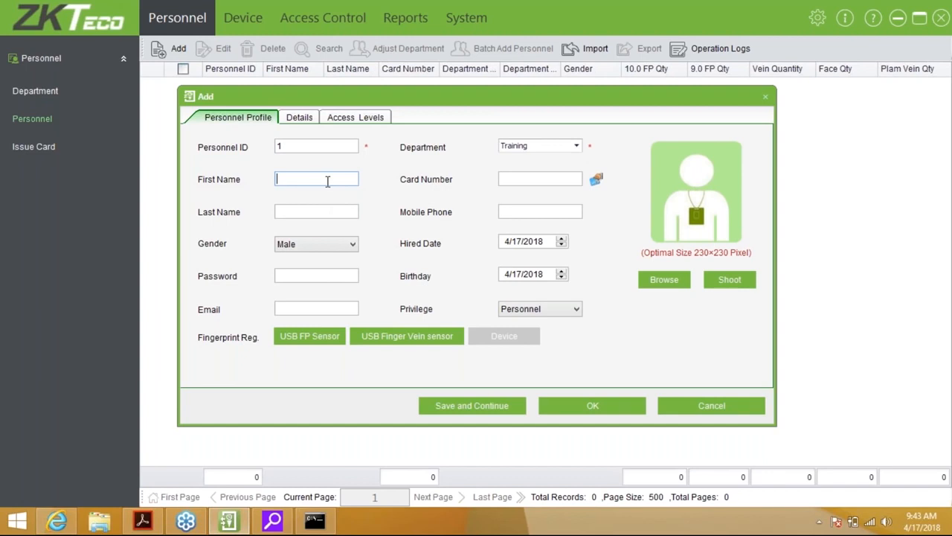
pyautogui.write('Dewald')
pyautogui.press('Tab')
pyautogui.write('Ha')
pyautogui.write('e')
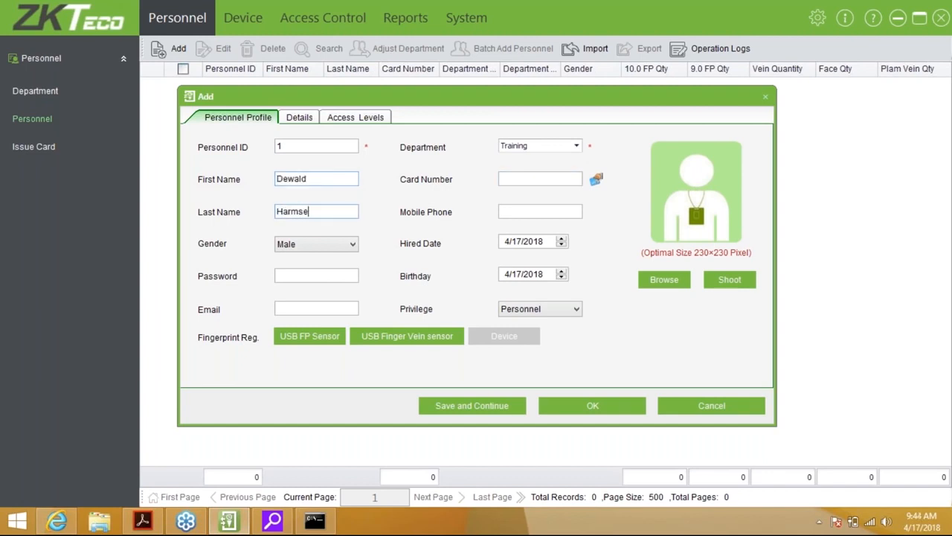
pyautogui.click(554, 179)
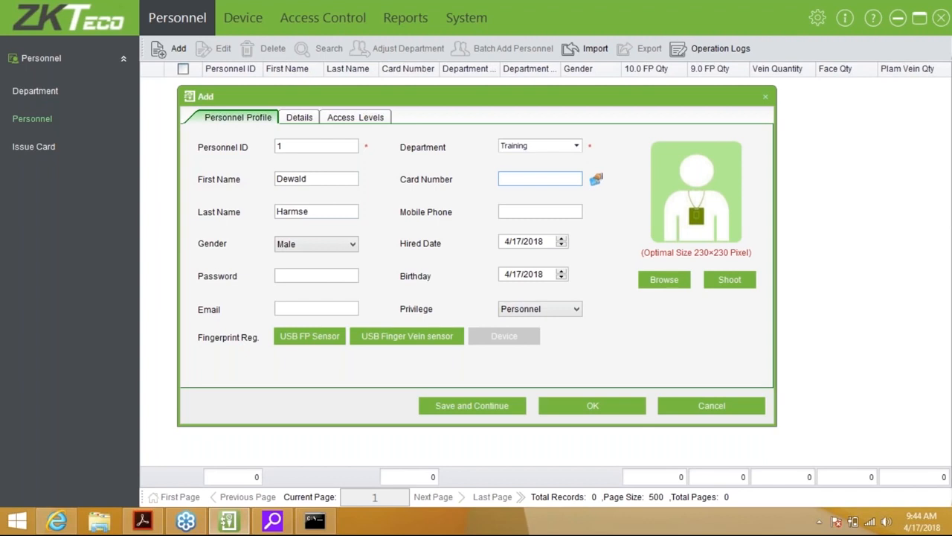
pyautogui.click(596, 182)
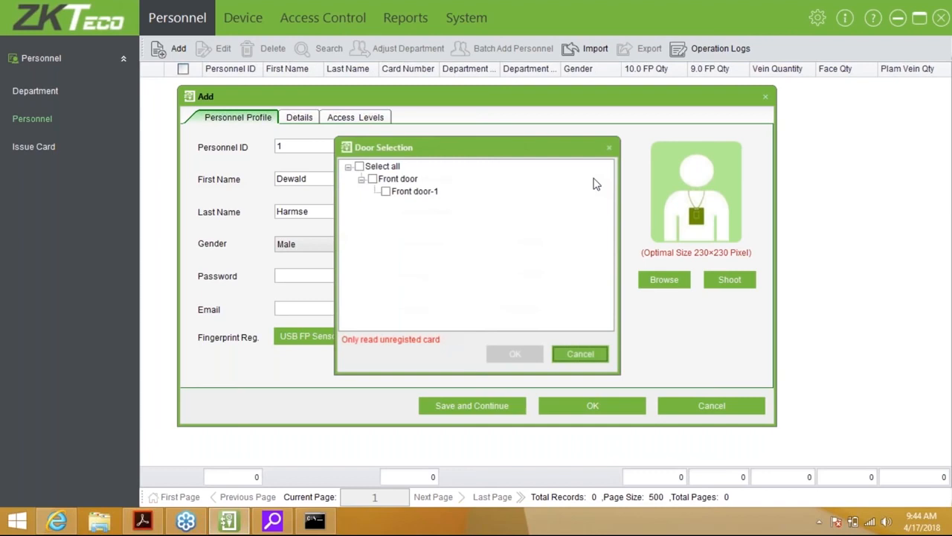
pyautogui.click(386, 192)
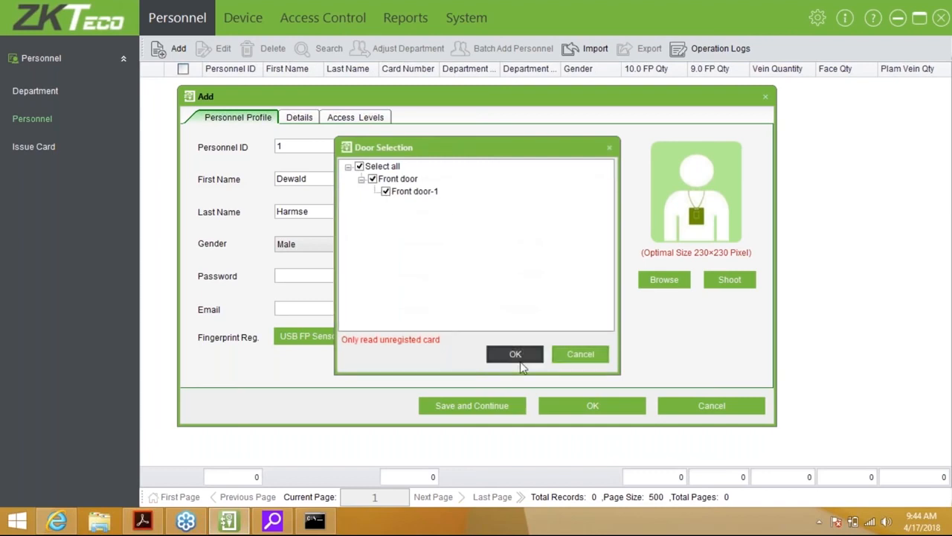
pyautogui.click(513, 354)
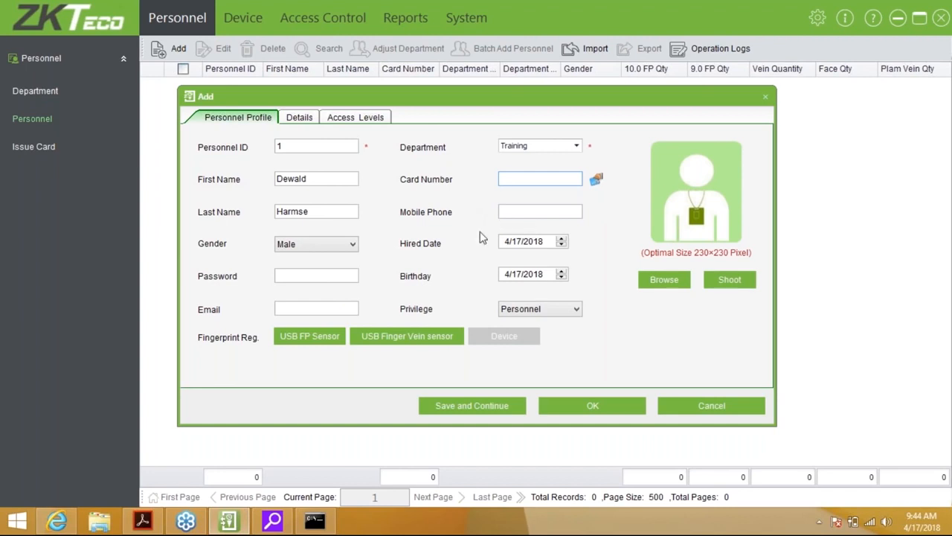
pyautogui.click(505, 245)
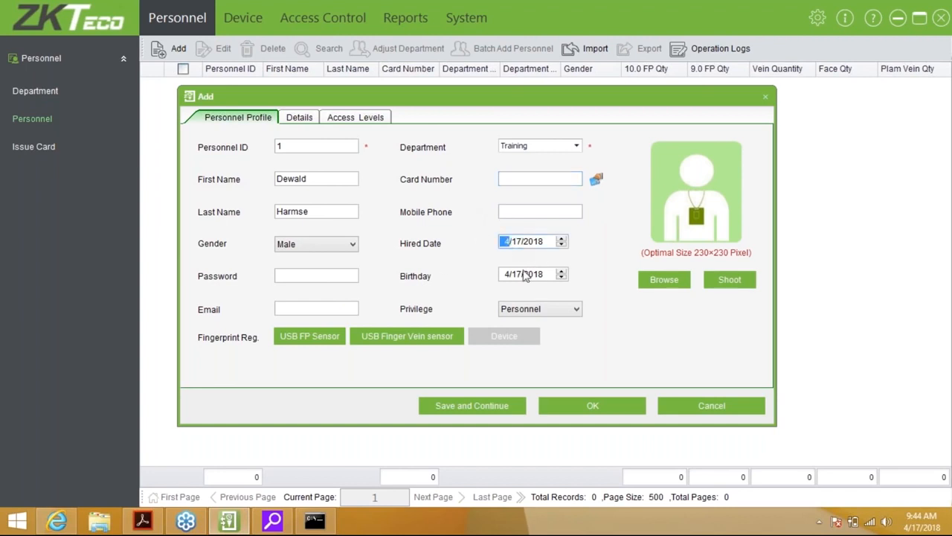
pyautogui.click(513, 275)
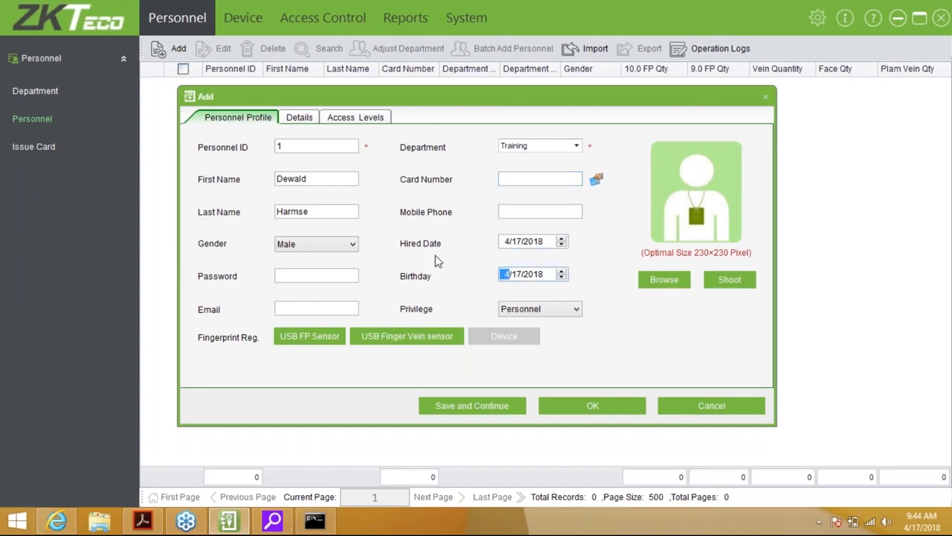
pyautogui.click(302, 273)
pyautogui.write('123456')
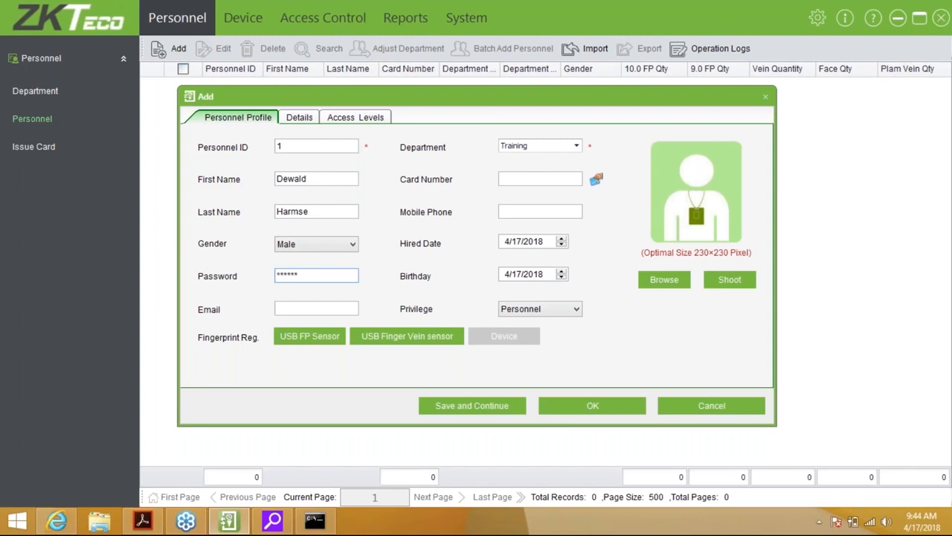
pyautogui.press('BackSpace')
pyautogui.press('BackSpace')
pyautogui.press('BackSpace')
pyautogui.press('BackSpace')
pyautogui.press('BackSpace')
pyautogui.press('BackSpace')
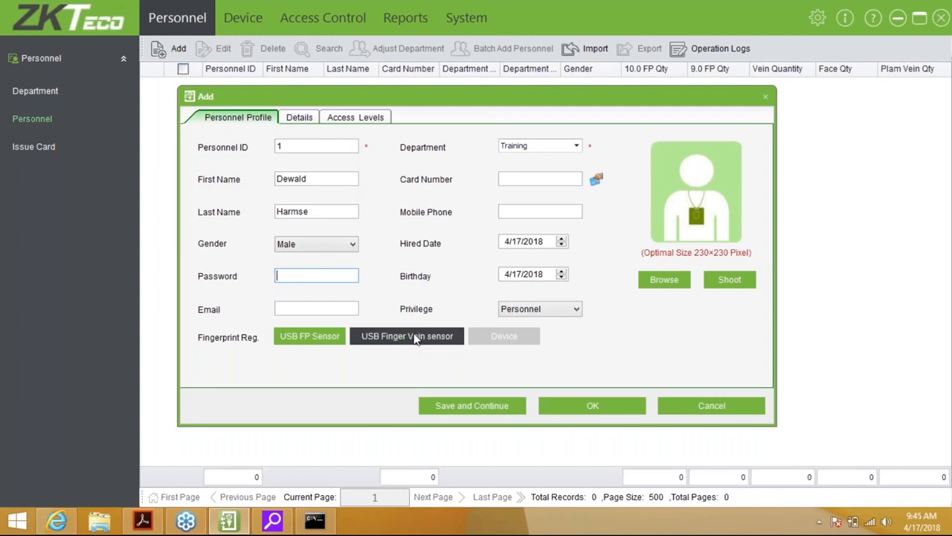
pyautogui.click(318, 309)
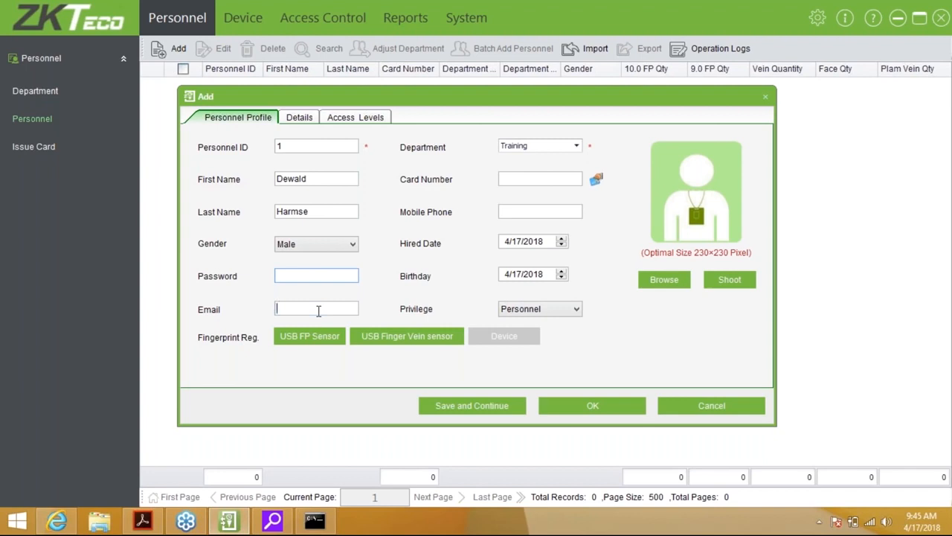
pyautogui.click(561, 309)
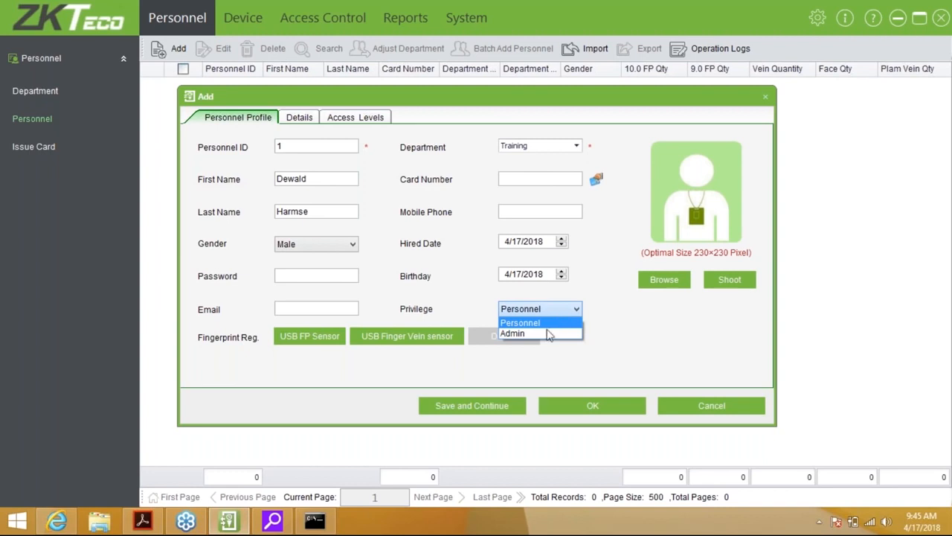
pyautogui.click(547, 334)
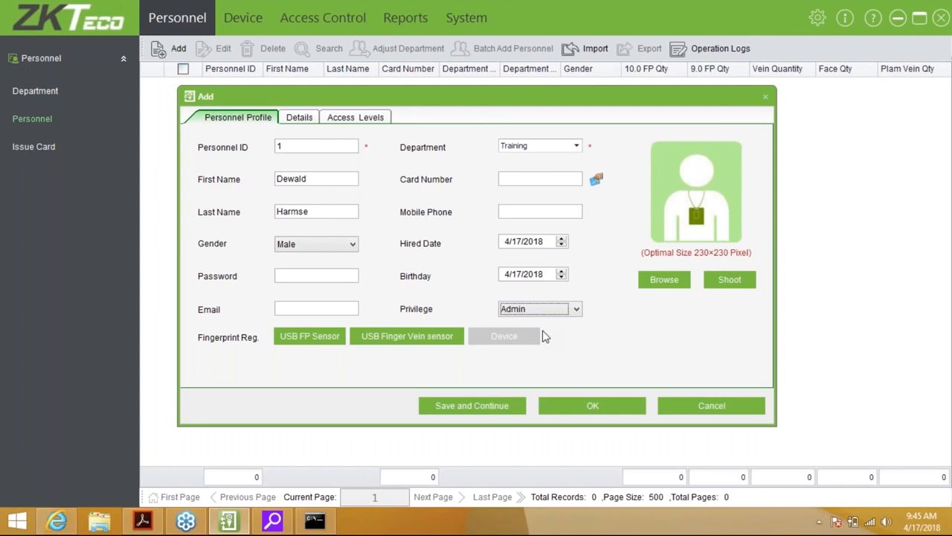
pyautogui.click(567, 313)
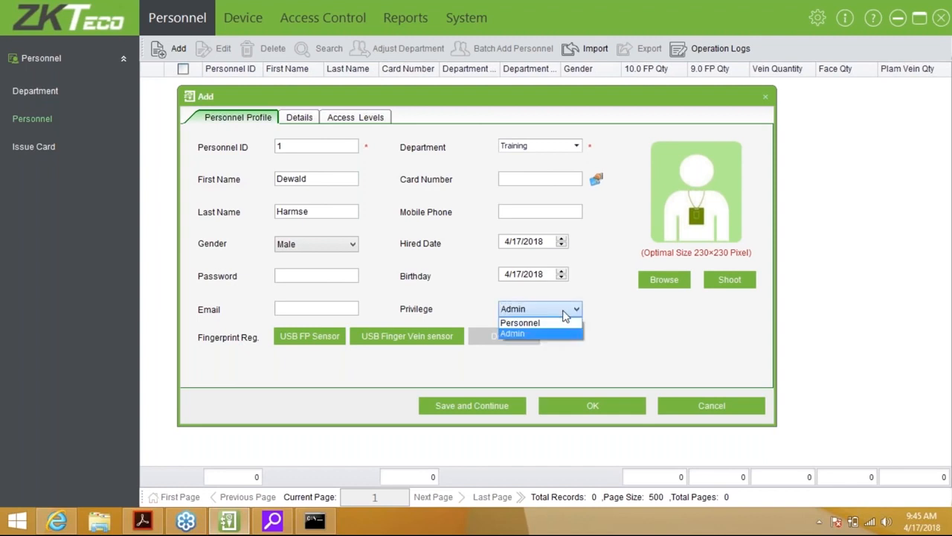
pyautogui.click(564, 323)
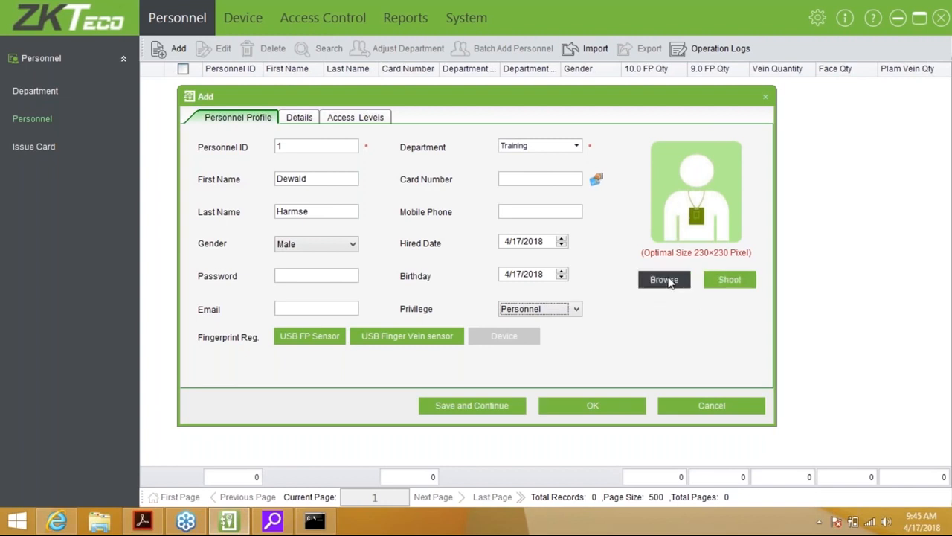
pyautogui.click(725, 285)
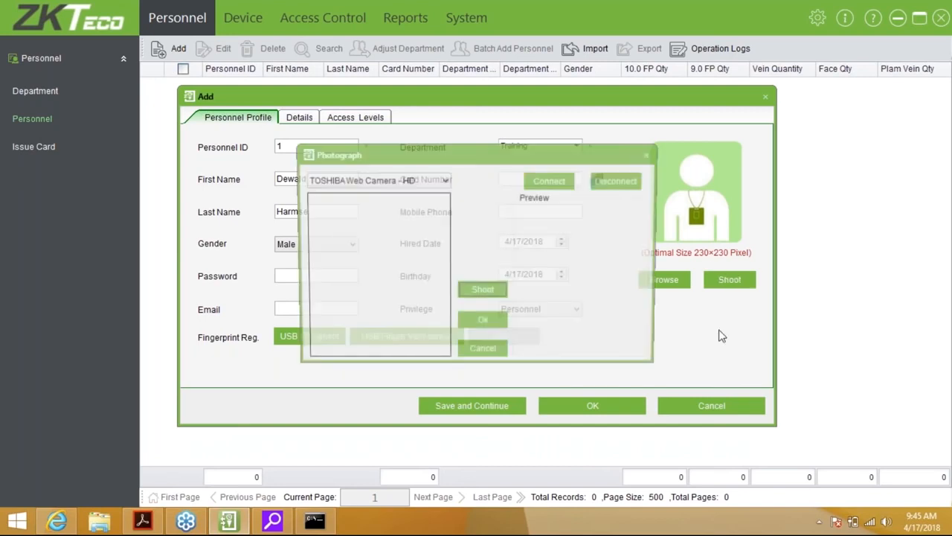
pyautogui.click(408, 181)
pyautogui.click(410, 191)
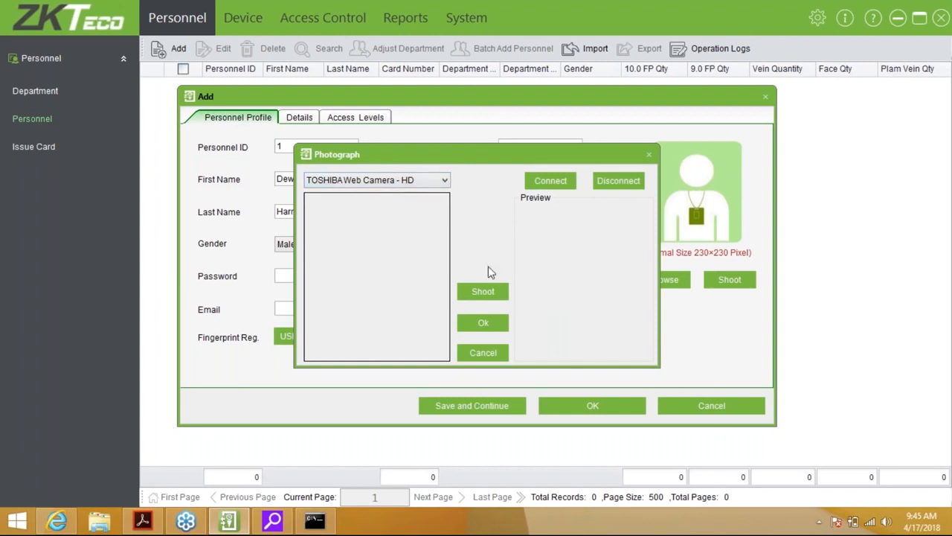
pyautogui.click(482, 355)
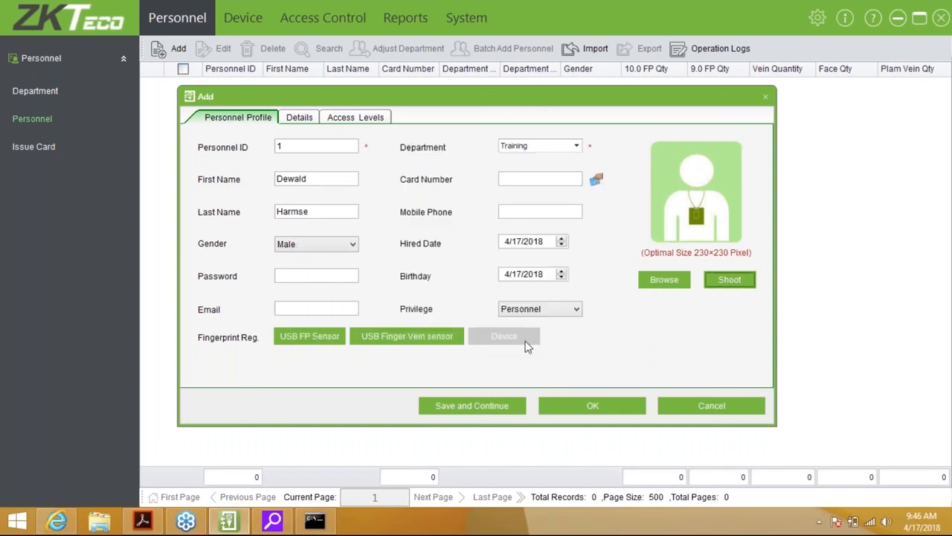
pyautogui.click(664, 279)
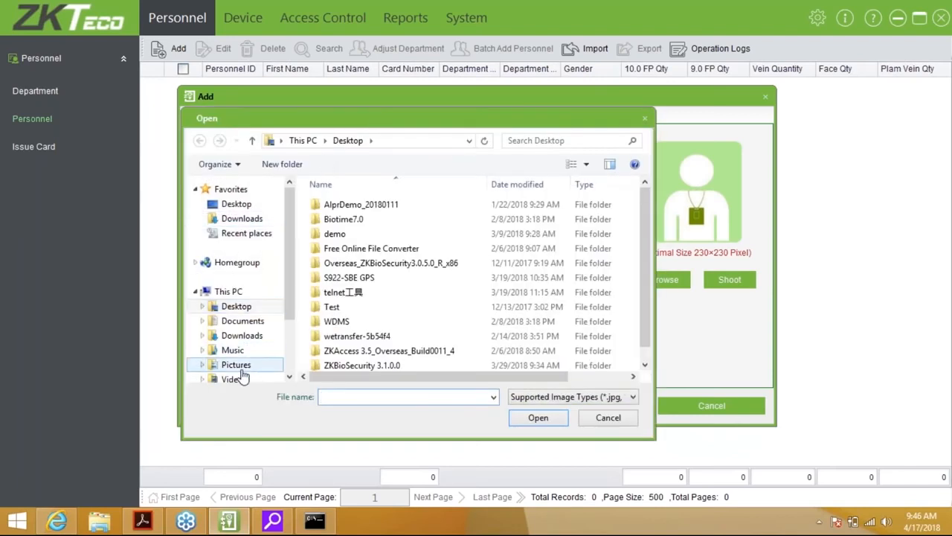
pyautogui.click(238, 368)
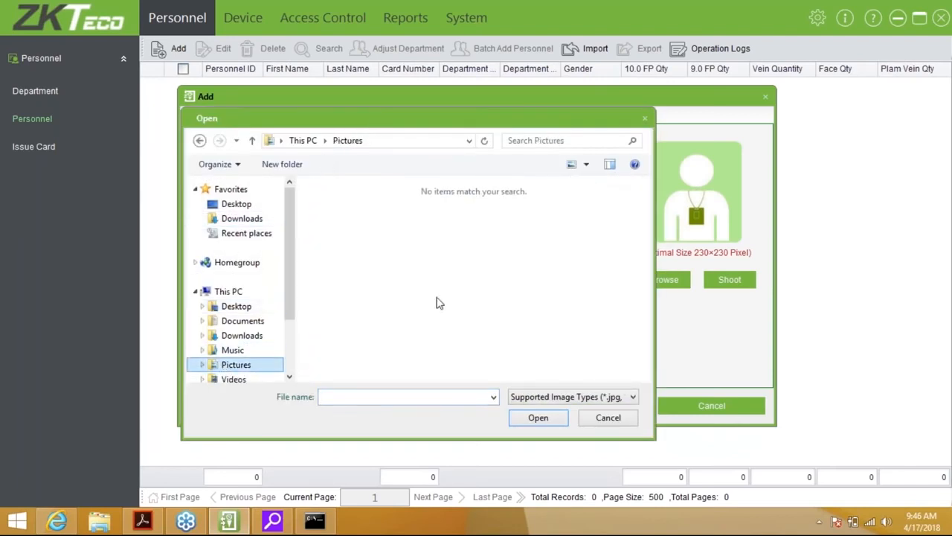
pyautogui.click(622, 418)
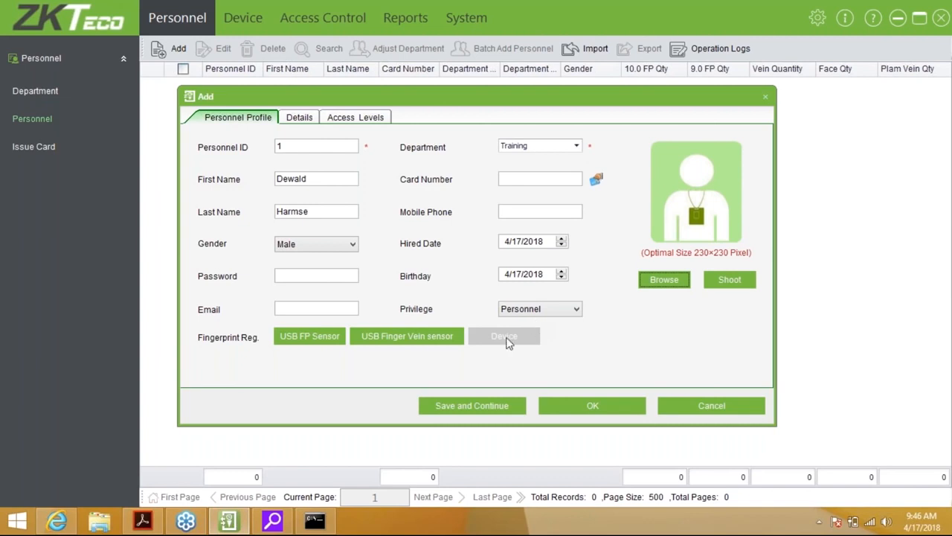
# Enrol the right index finger and a second right-hand duress finger with the USB FP Sensor
pyautogui.click(298, 336)
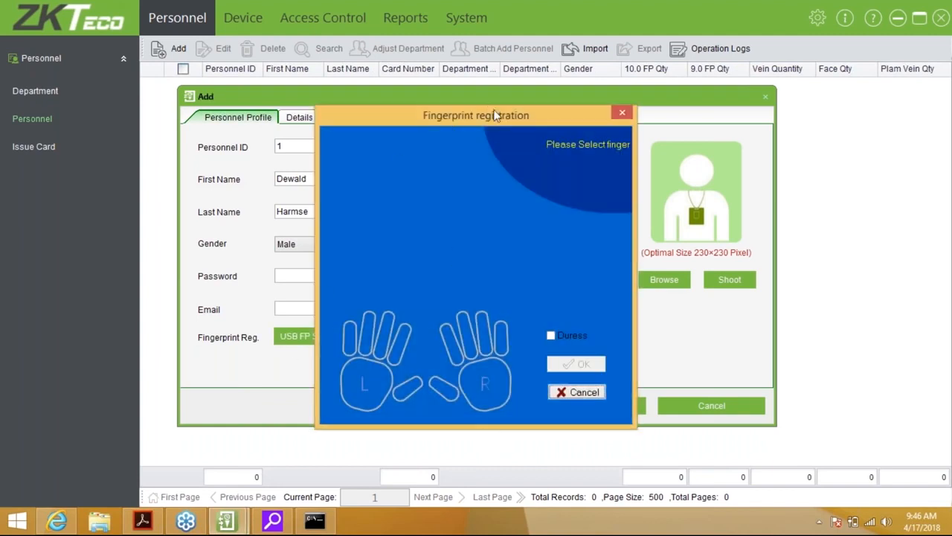
pyautogui.moveTo(500, 117); pyautogui.dragTo(549, 110)
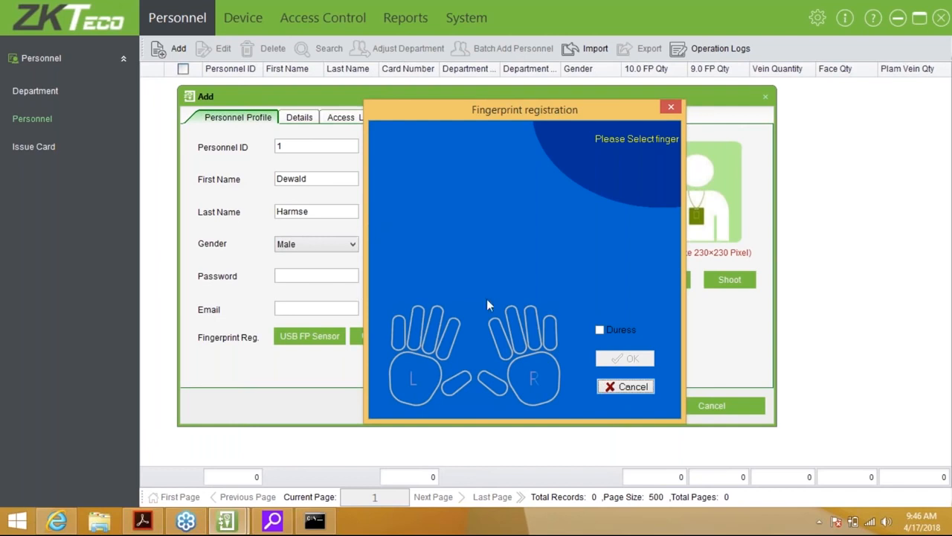
pyautogui.click(498, 336)
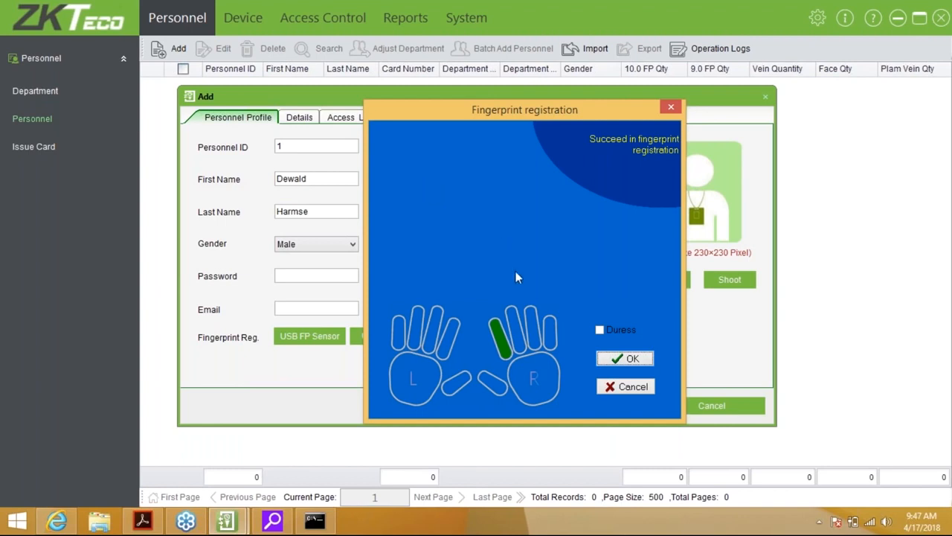
pyautogui.click(600, 330)
pyautogui.click(521, 320)
pyautogui.click(630, 353)
pyautogui.click(625, 359)
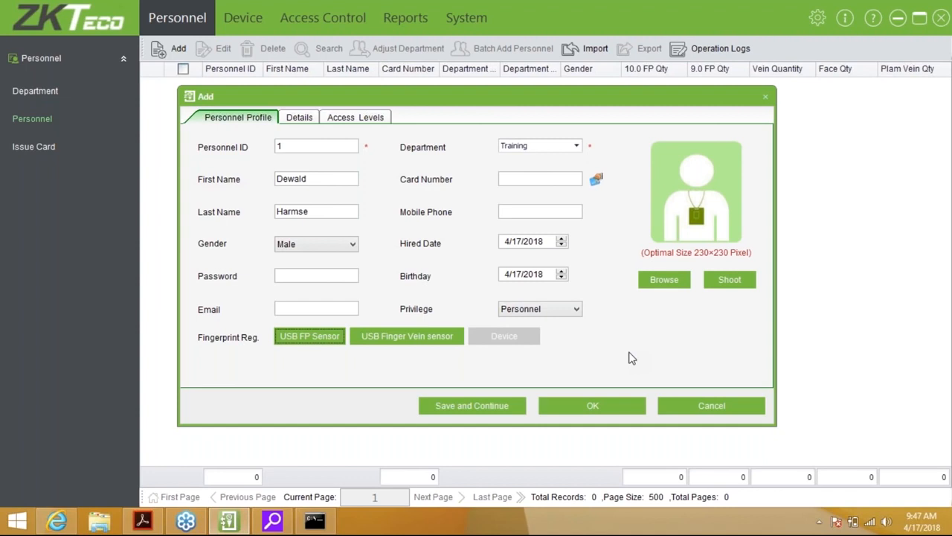
pyautogui.click(311, 118)
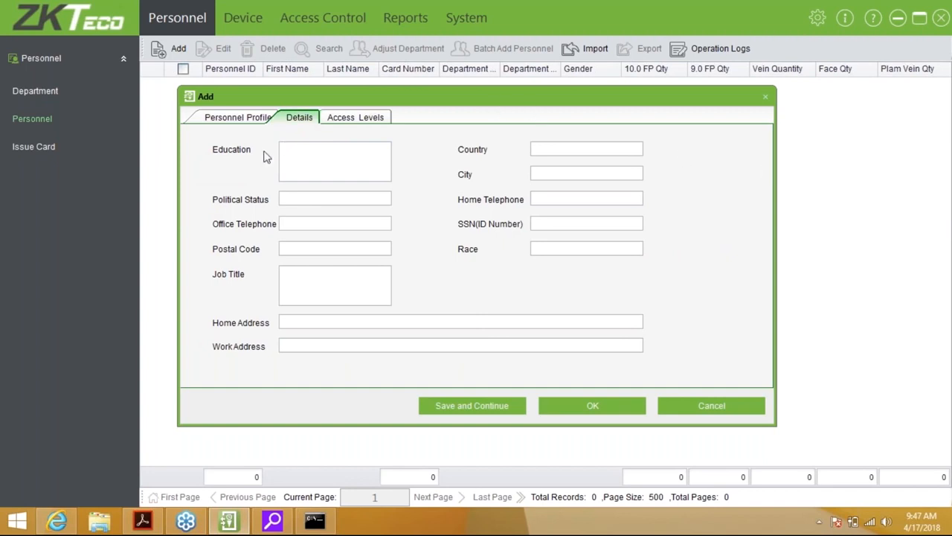
# Step through the Education, Office Telephone, Postal Code and Job Title fields on the Details page
pyautogui.click(313, 153)
pyautogui.click(305, 220)
pyautogui.click(308, 247)
pyautogui.click(303, 277)
# Enter an ID number in SSN (ID Number), trim it, then clear the field entirely
pyautogui.click(532, 224)
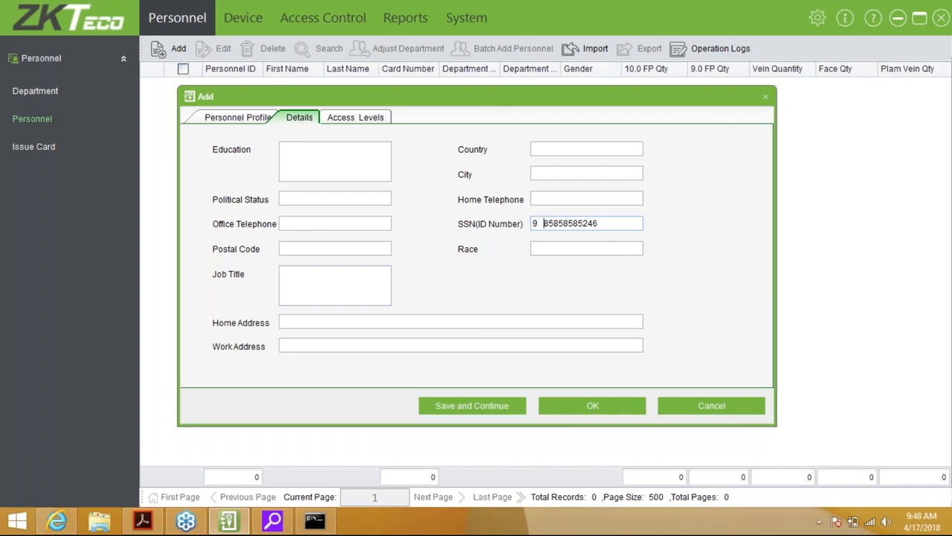
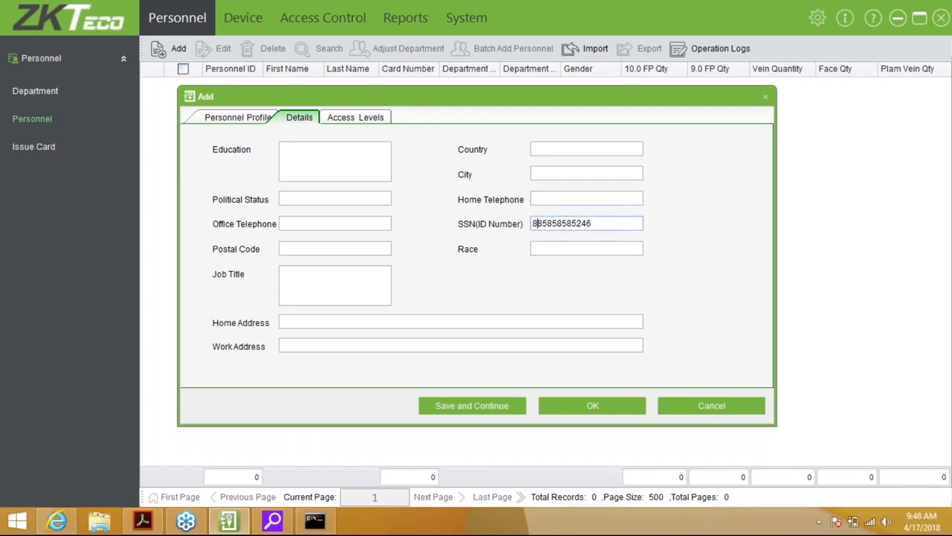
pyautogui.press('BackSpace')
pyautogui.press('BackSpace')
pyautogui.moveTo(615, 221); pyautogui.dragTo(475, 228)
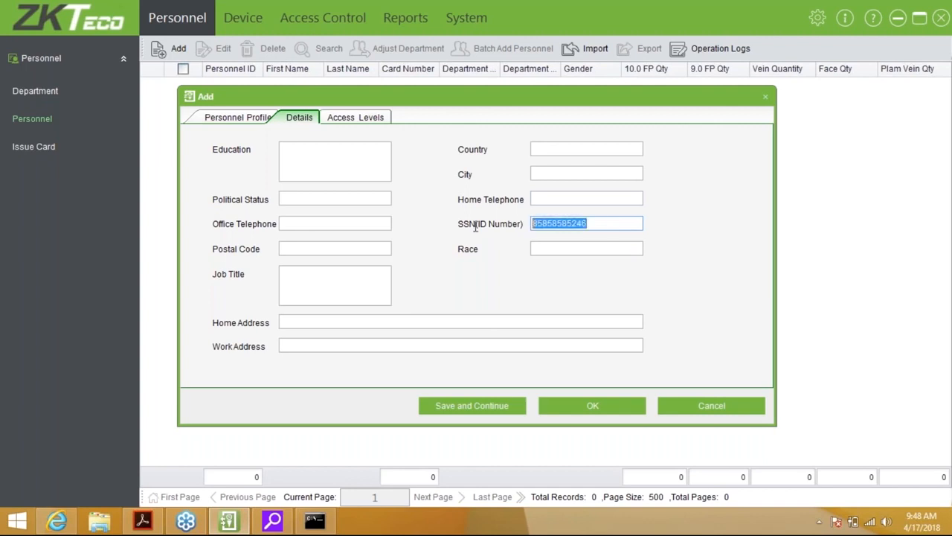
pyautogui.press('BackSpace')
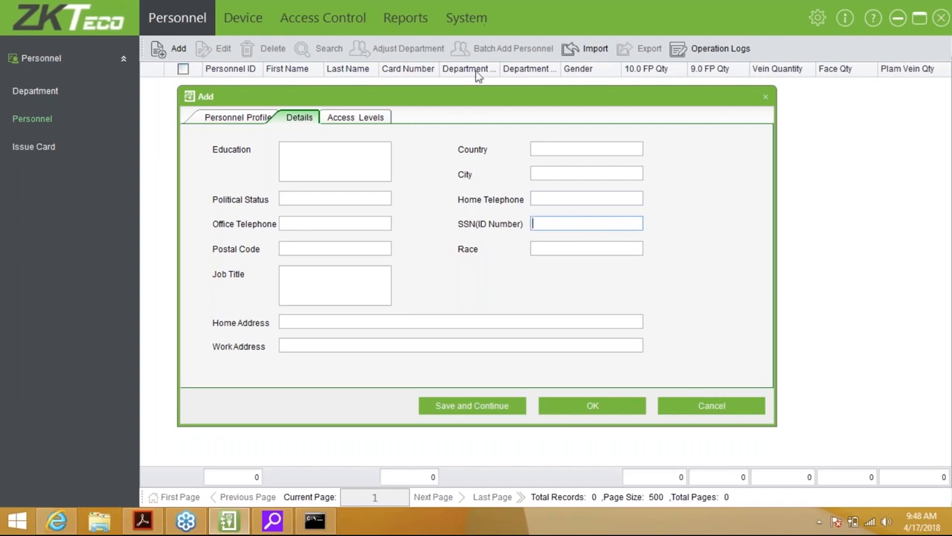
# Review the Access Levels settings, then discard the unsaved employee without saving
pyautogui.click(371, 120)
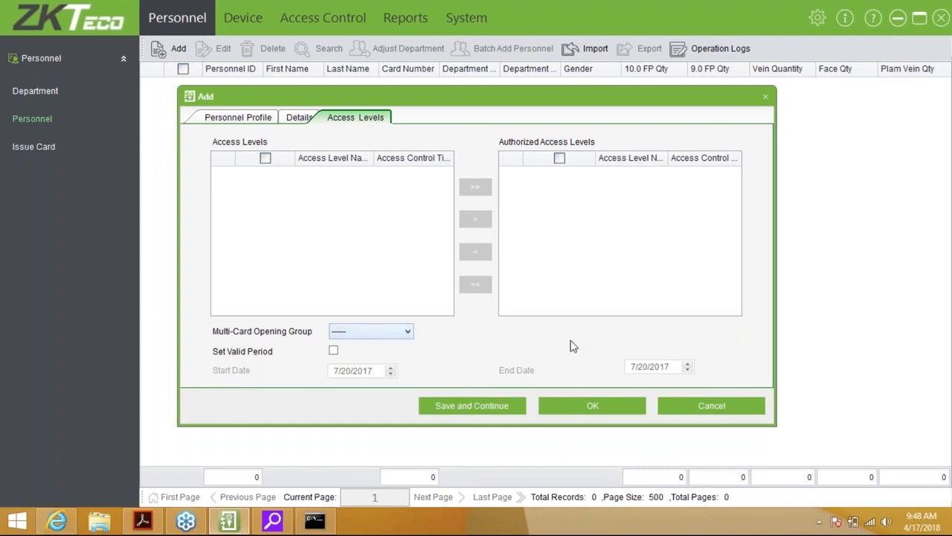
pyautogui.click(706, 418)
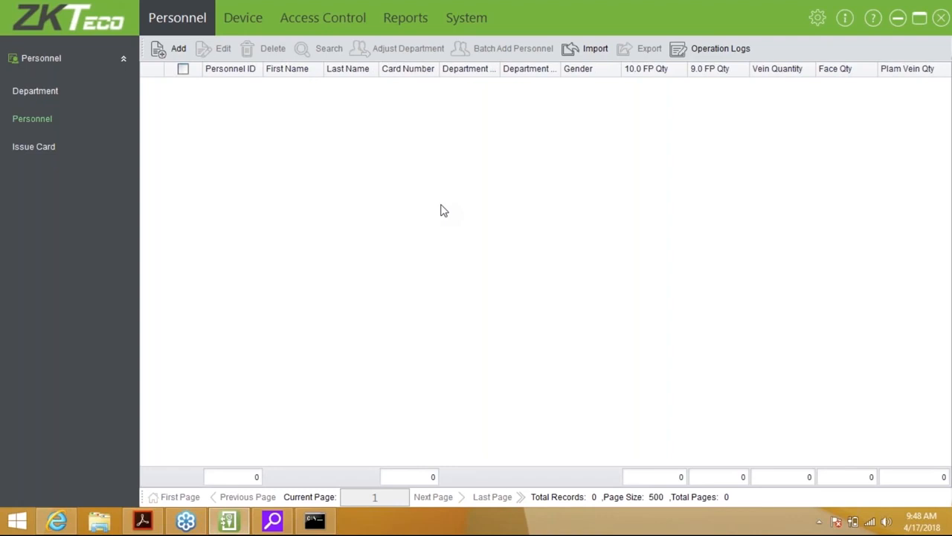
pyautogui.click(170, 48)
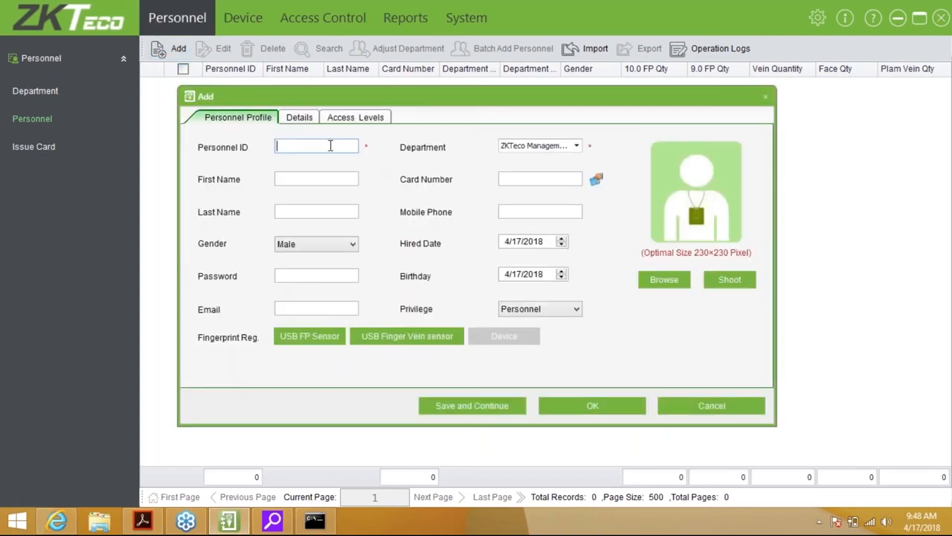
# Enter Personnel ID 1, assign the Training department, and type the employee's first and last name
pyautogui.write('1')
pyautogui.click(342, 176)
pyautogui.click(536, 148)
pyautogui.click(541, 199)
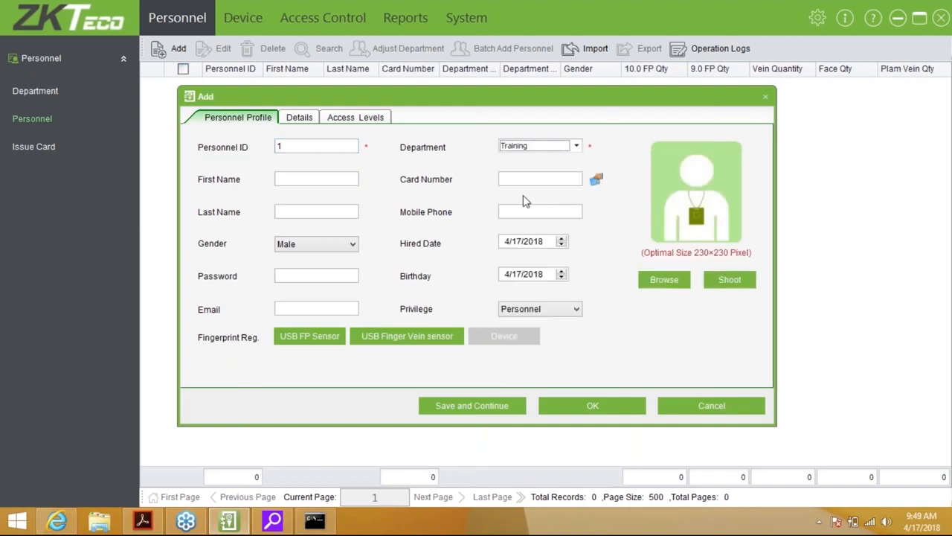
pyautogui.click(344, 178)
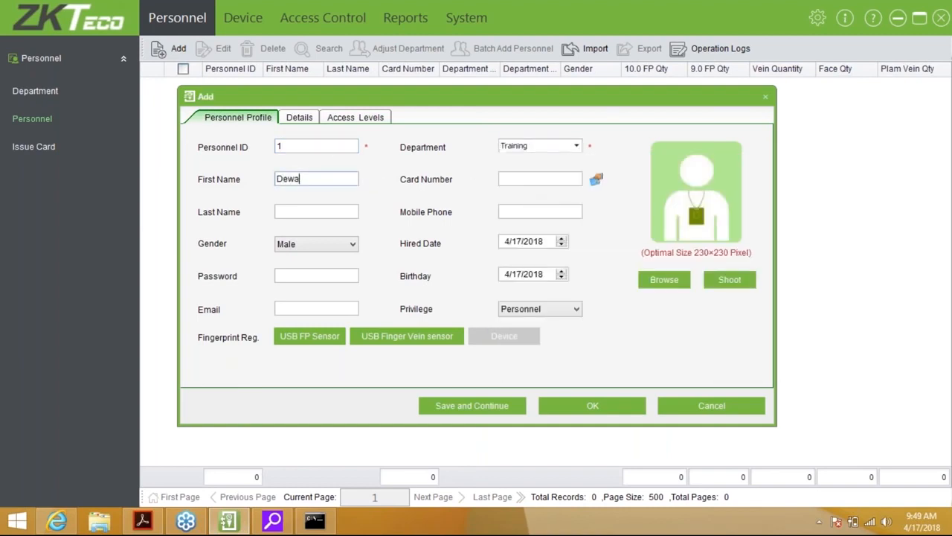
pyautogui.press('Tab')
pyautogui.press('Tab')
pyautogui.write('rmse')
# Enrol the right index finger and a duress right middle finger, then save the employee
pyautogui.click(303, 341)
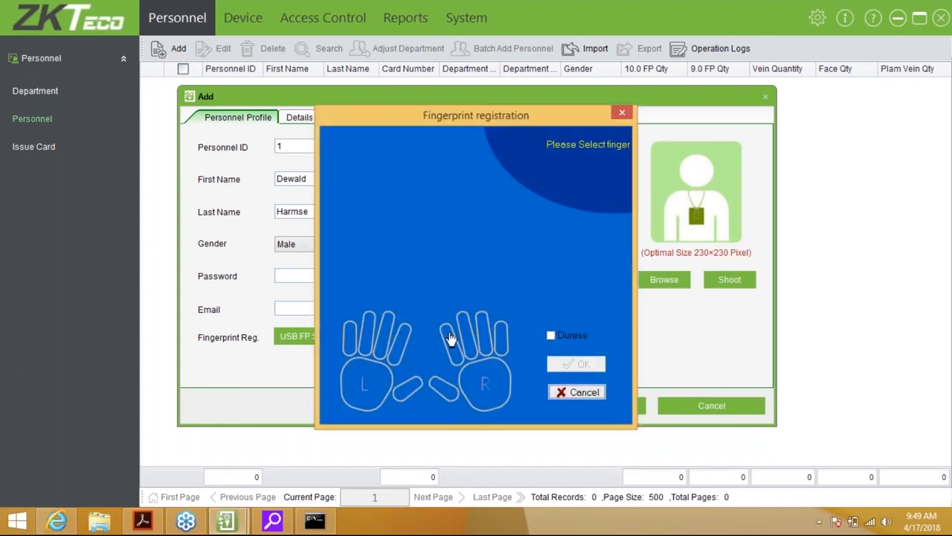
pyautogui.click(449, 337)
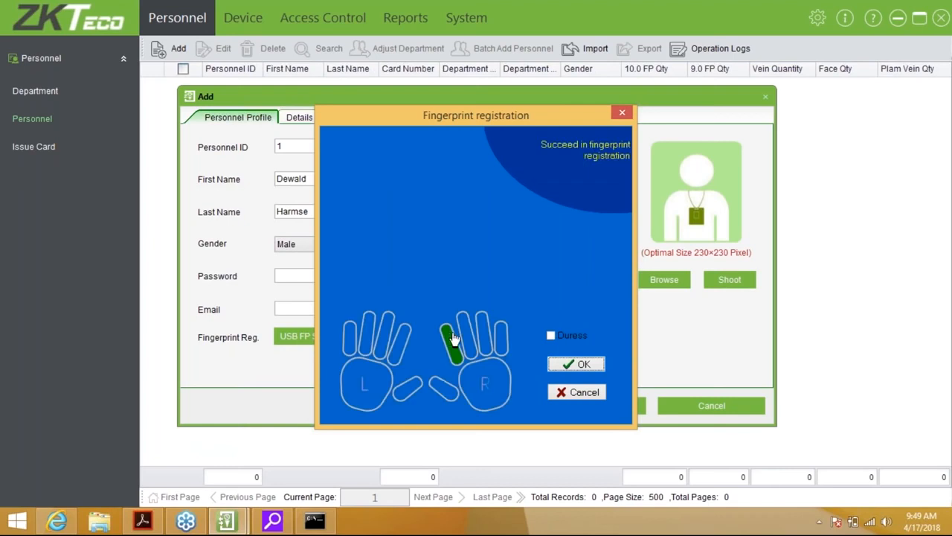
pyautogui.click(548, 337)
pyautogui.click(466, 332)
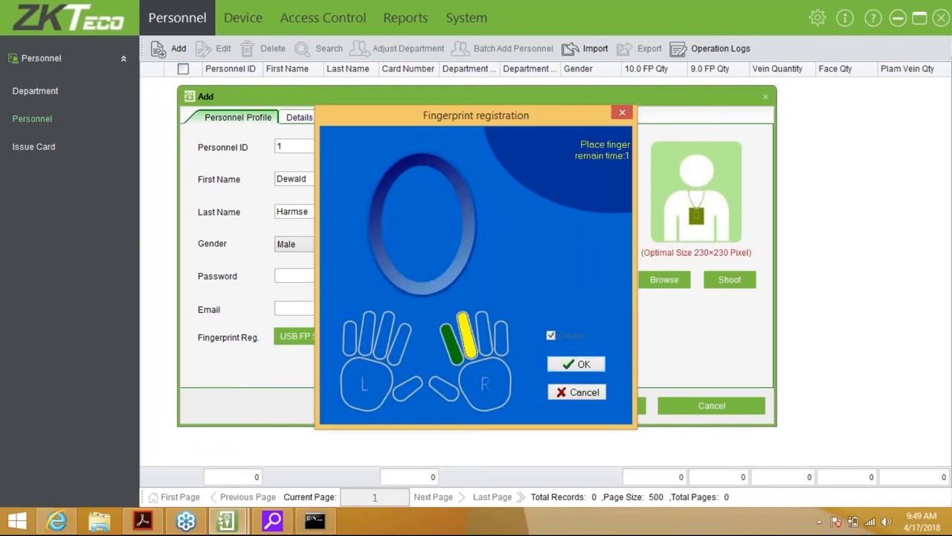
pyautogui.click(576, 369)
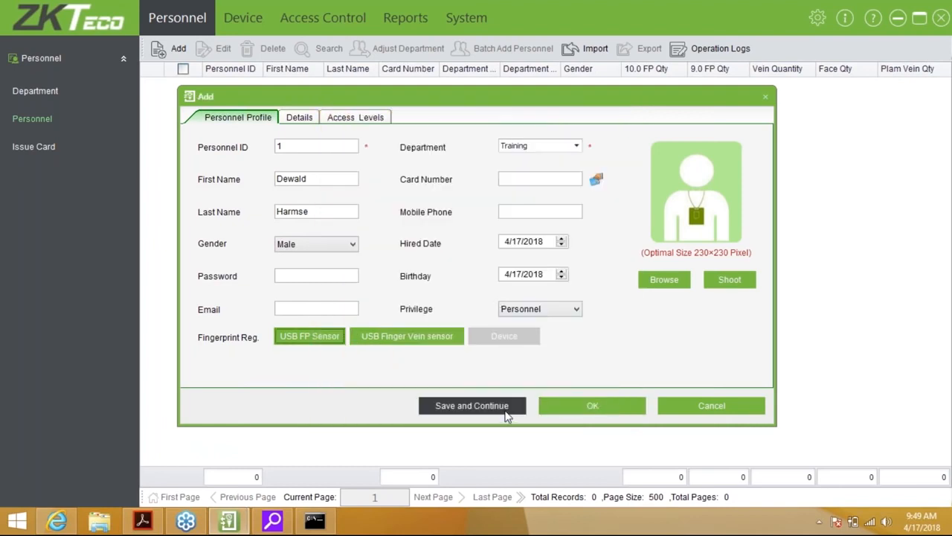
pyautogui.click(505, 414)
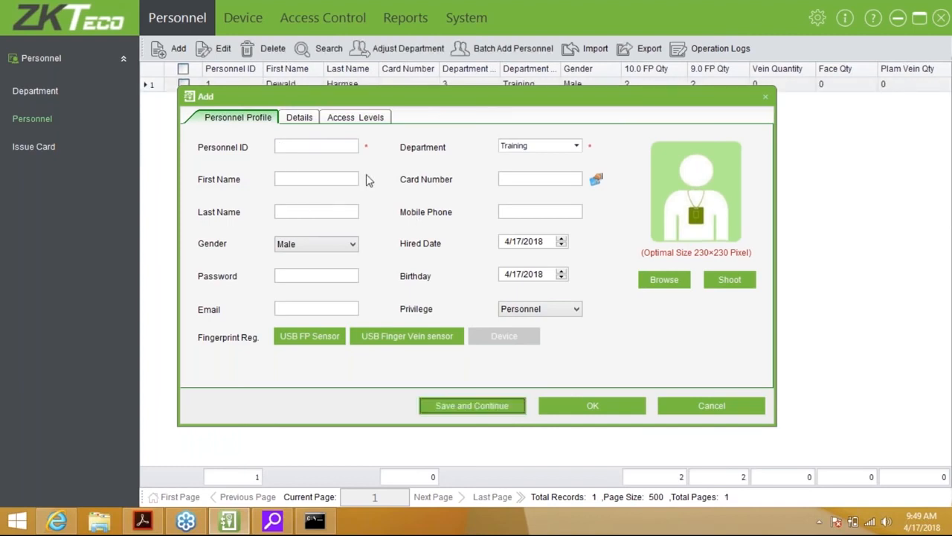
# Enter Personnel ID 2, assign the Technical department, and type the person's first and last name
pyautogui.click(320, 146)
pyautogui.write('2')
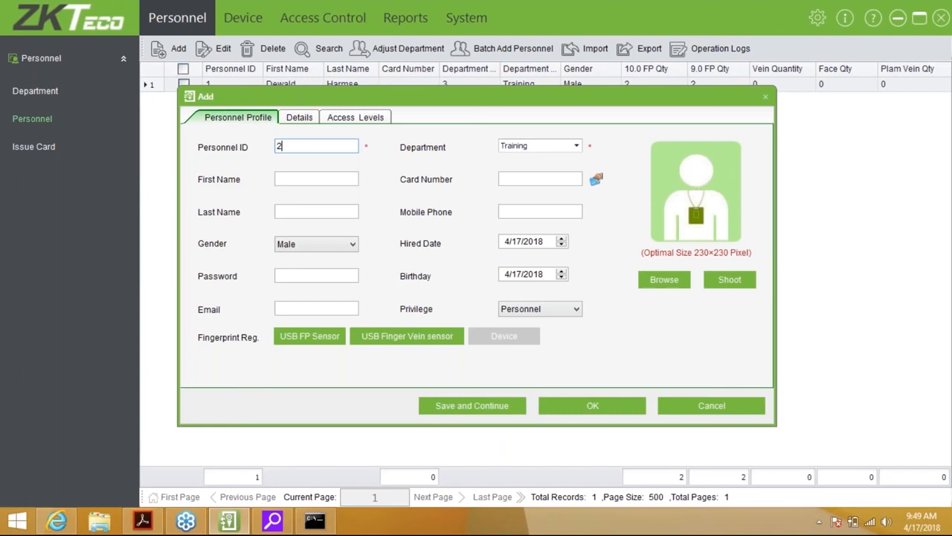
pyautogui.click(542, 146)
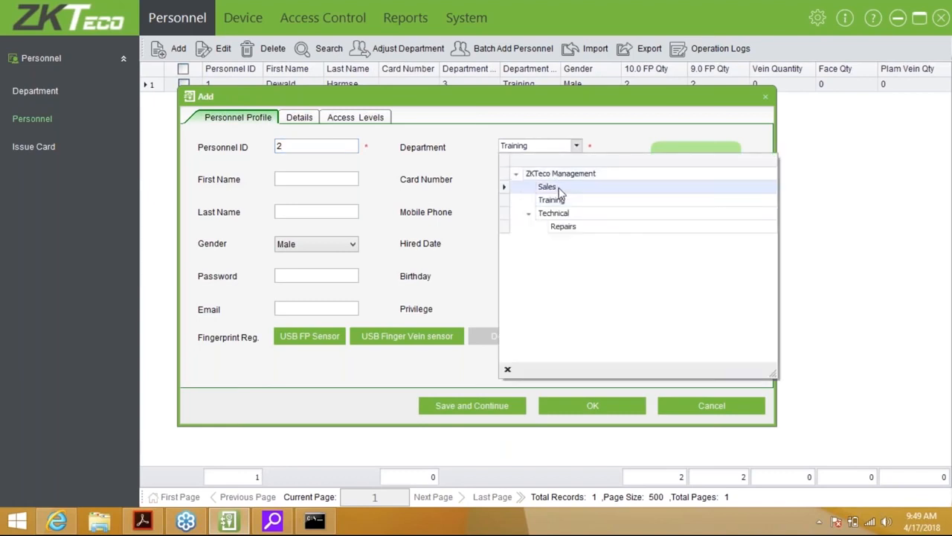
pyautogui.click(554, 213)
pyautogui.click(316, 180)
pyautogui.press('Tab')
pyautogui.press('Tab')
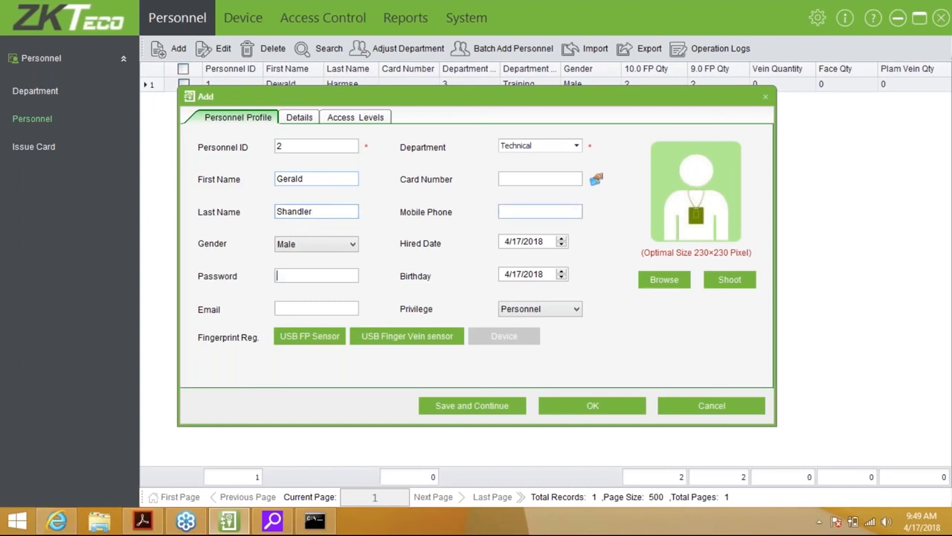
# Enrol the left index fingerprint and save the second person to the personnel list
pyautogui.click(323, 338)
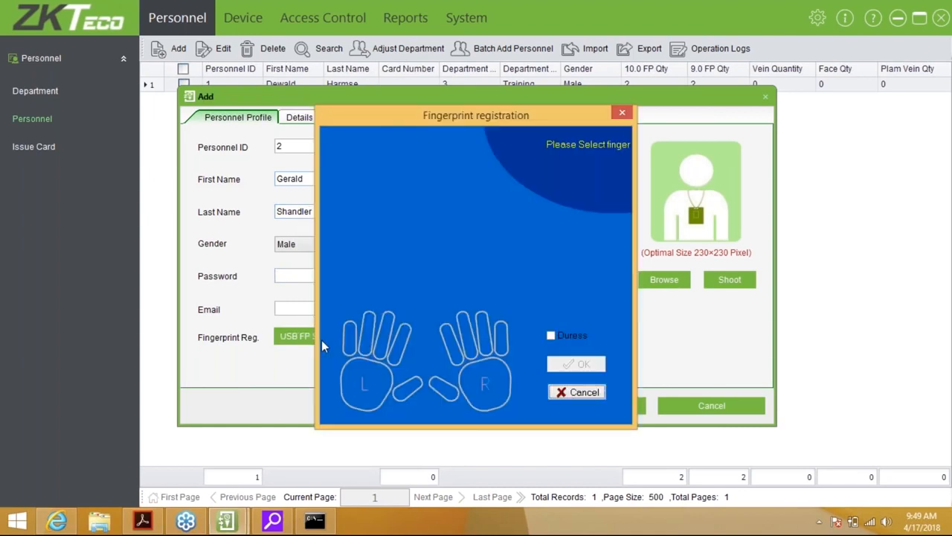
pyautogui.click(394, 343)
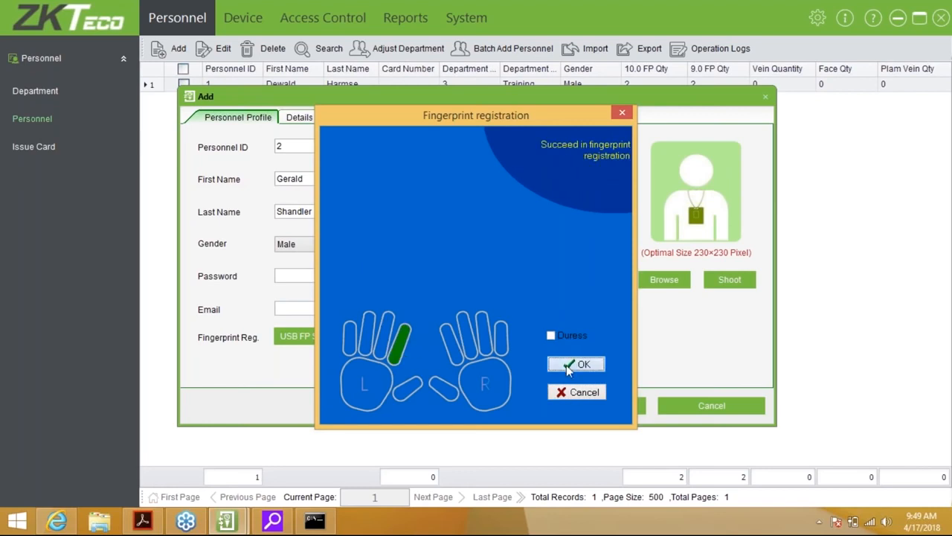
pyautogui.click(569, 365)
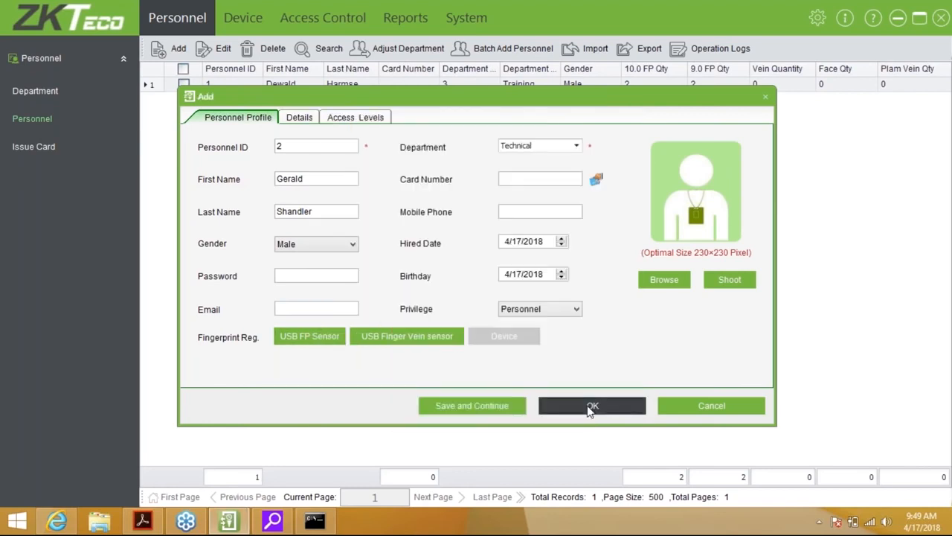
pyautogui.click(590, 408)
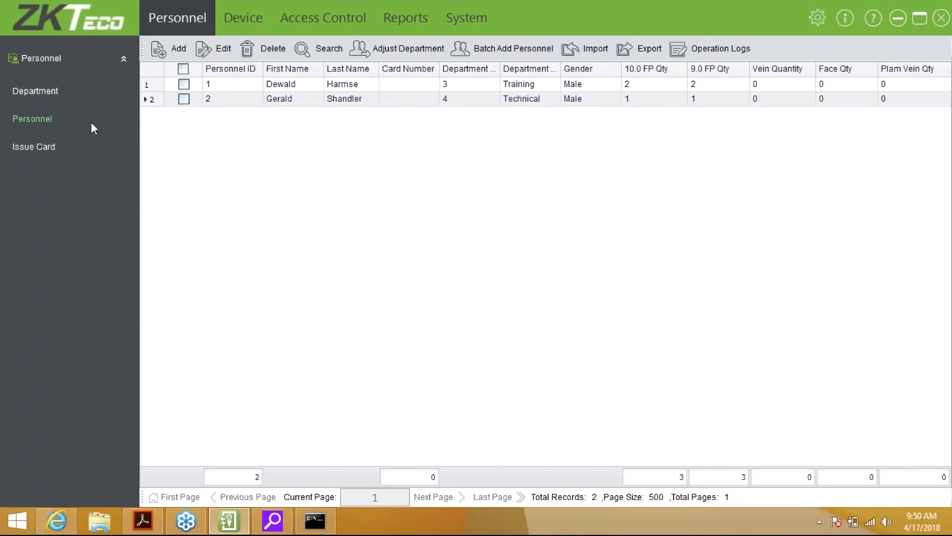
# Go to the Issue Card page from the Personnel sidebar
pyautogui.click(43, 154)
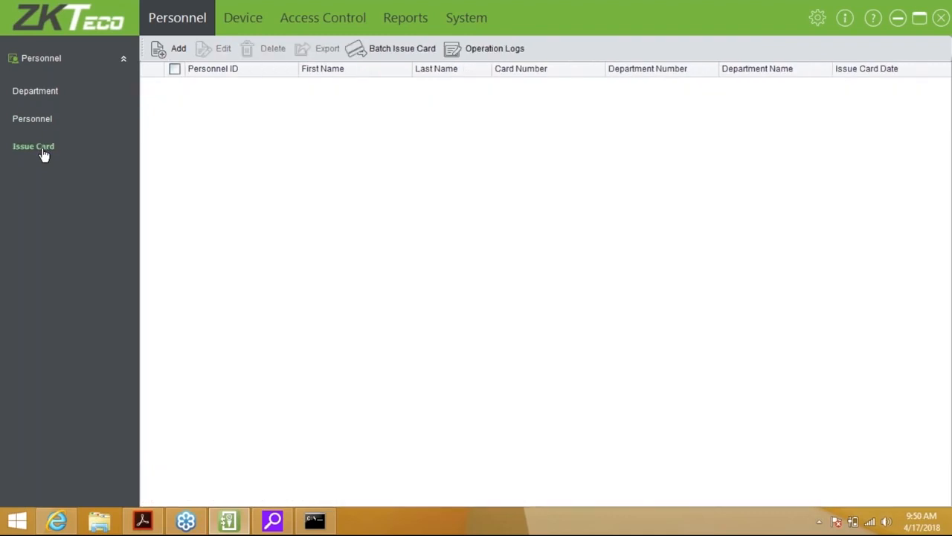
pyautogui.click(177, 49)
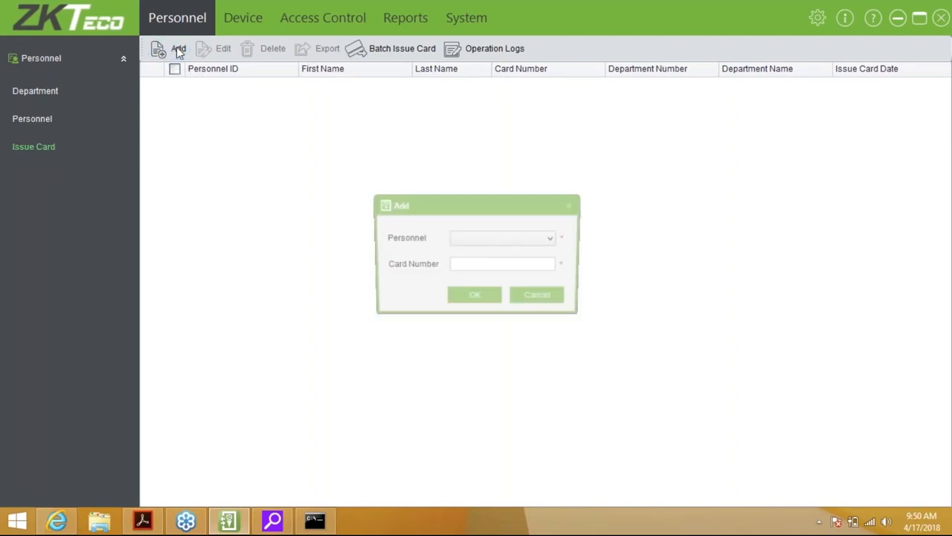
pyautogui.click(500, 238)
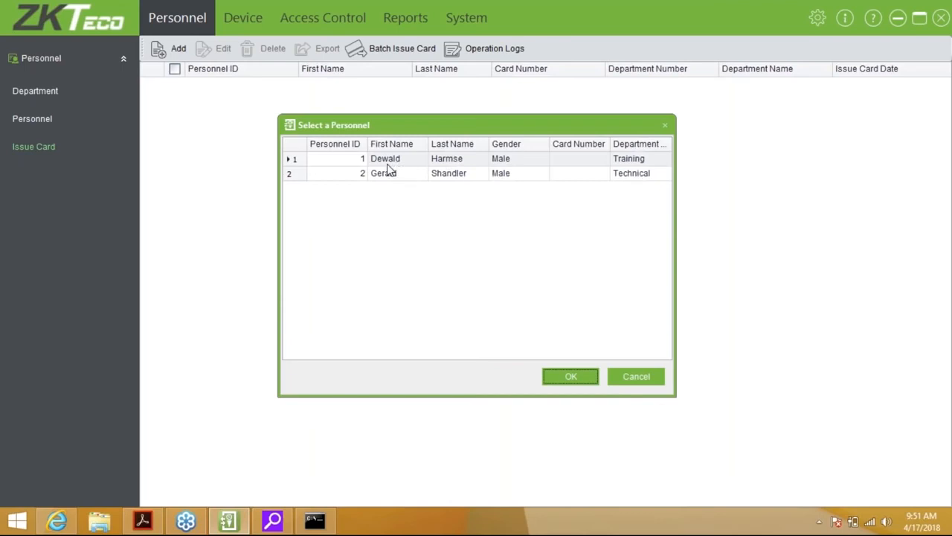
pyautogui.click(395, 165)
pyautogui.doubleClick(395, 165)
pyautogui.click(473, 266)
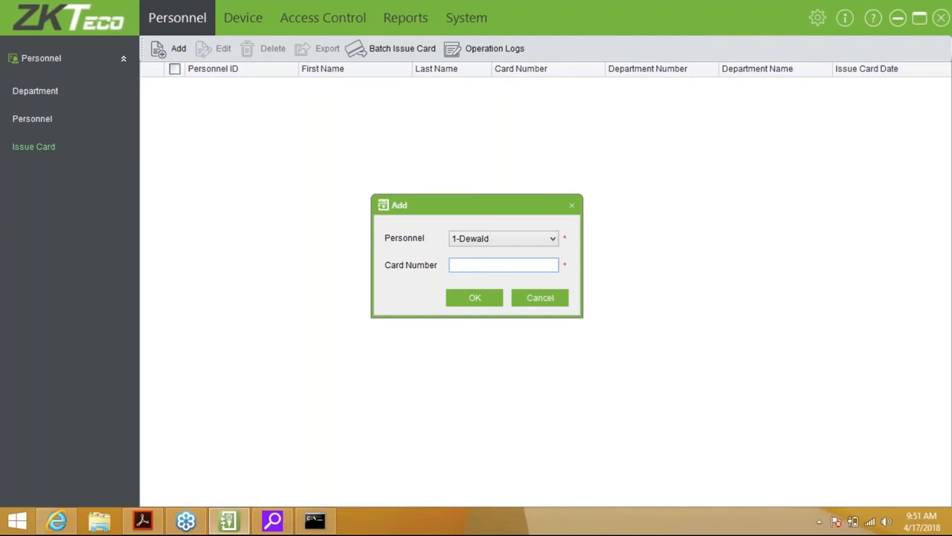
pyautogui.click(535, 296)
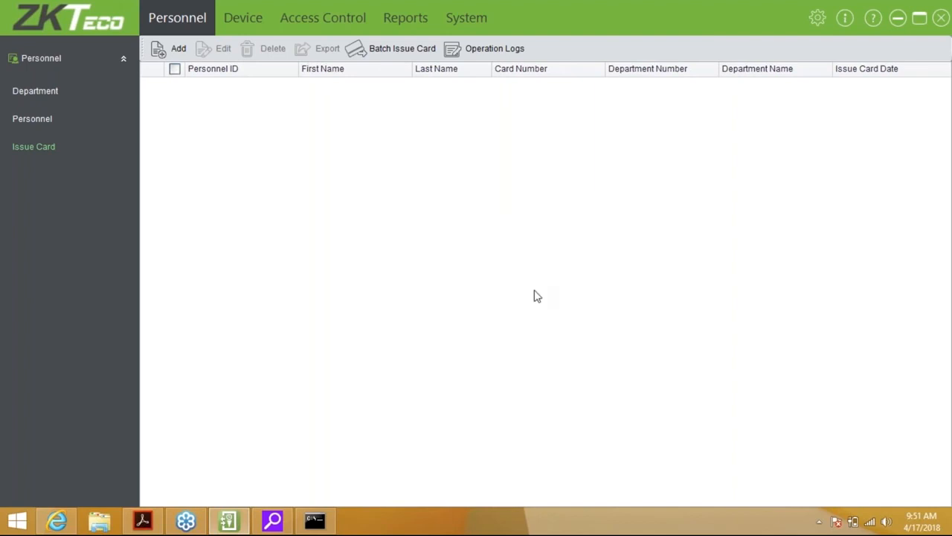
pyautogui.click(392, 55)
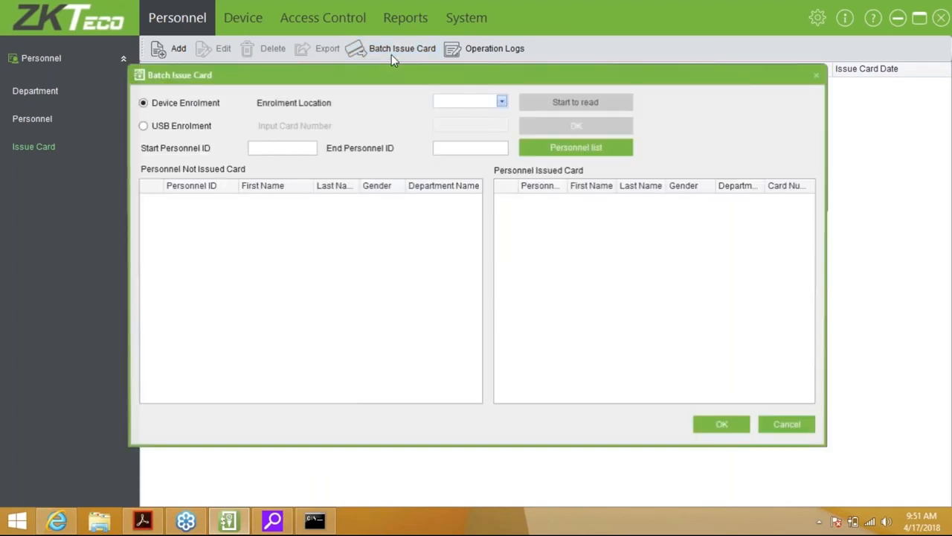
pyautogui.click(158, 127)
pyautogui.click(268, 150)
pyautogui.write('1')
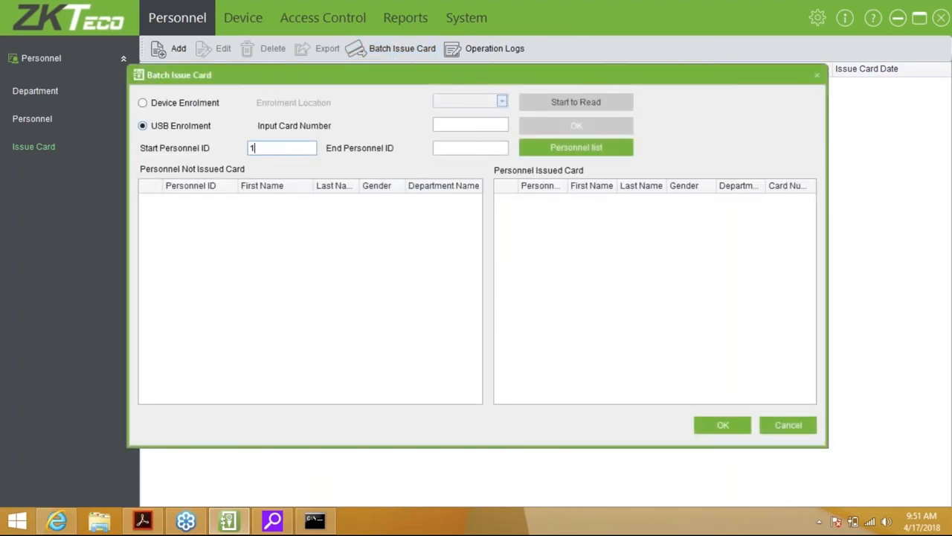
pyautogui.press('Tab')
pyautogui.write('2')
pyautogui.click(587, 147)
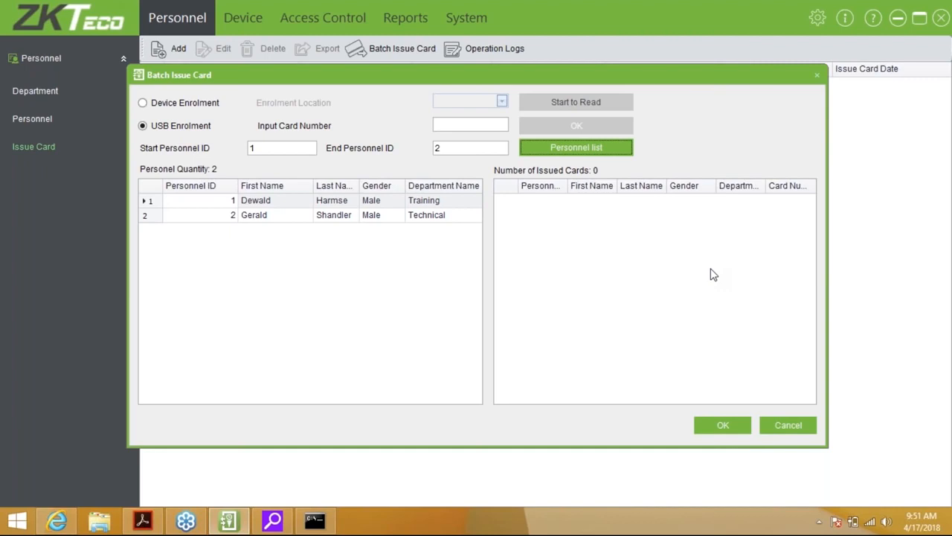
pyautogui.click(780, 424)
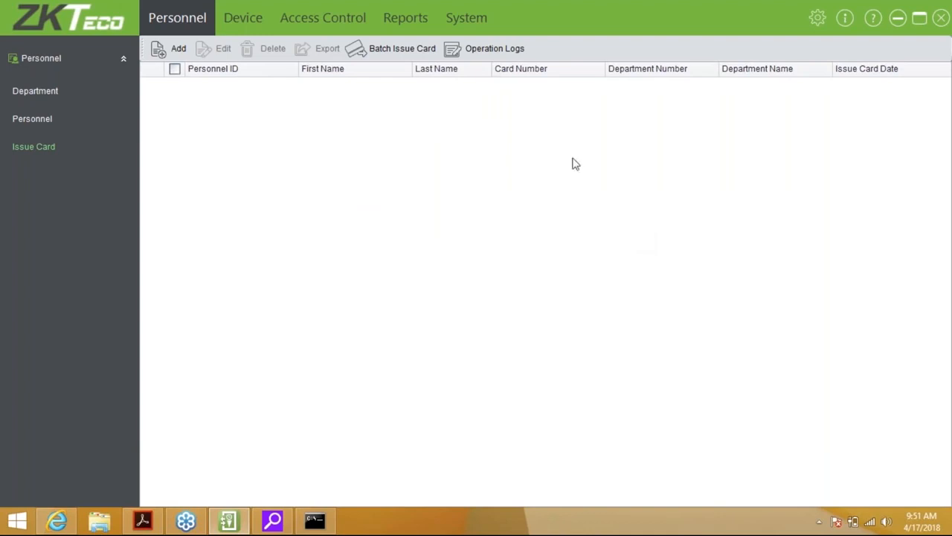
# Return to the Personnel list showing records 1 and 2 without card numbers
pyautogui.click(32, 119)
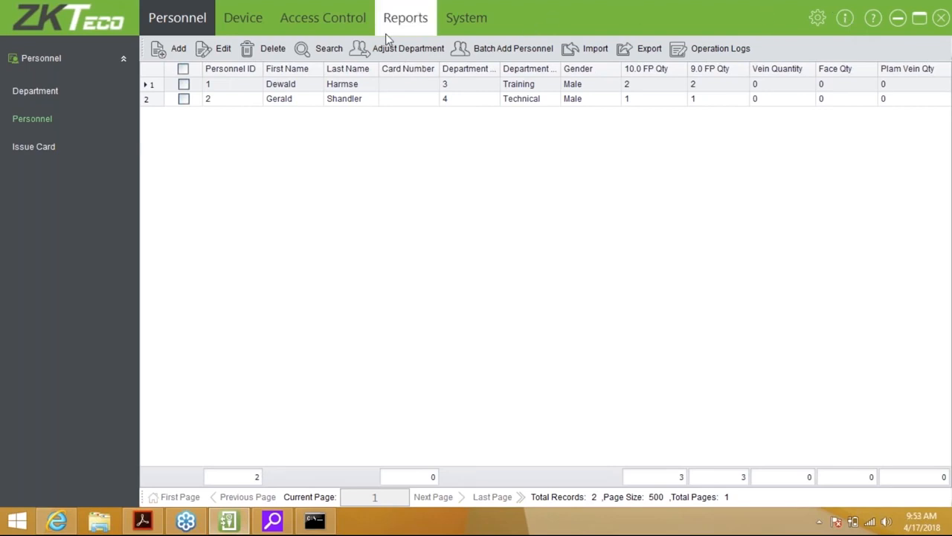
# Switch to the Access Control section's Real-Time Monitoring page for the Front door
pyautogui.click(345, 34)
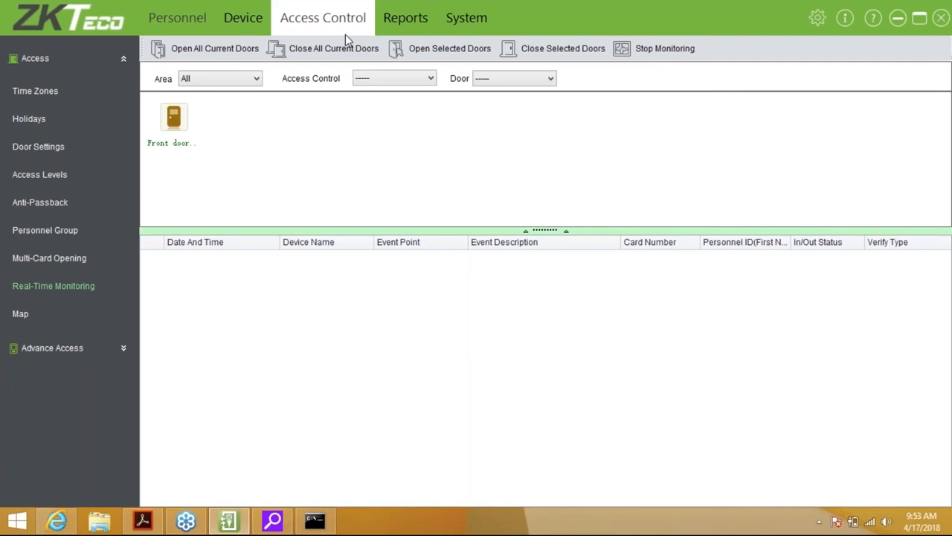
# Check the Front door's details as a Verification Failure and a Disassembling Alarm get logged
pyautogui.moveTo(178, 131)
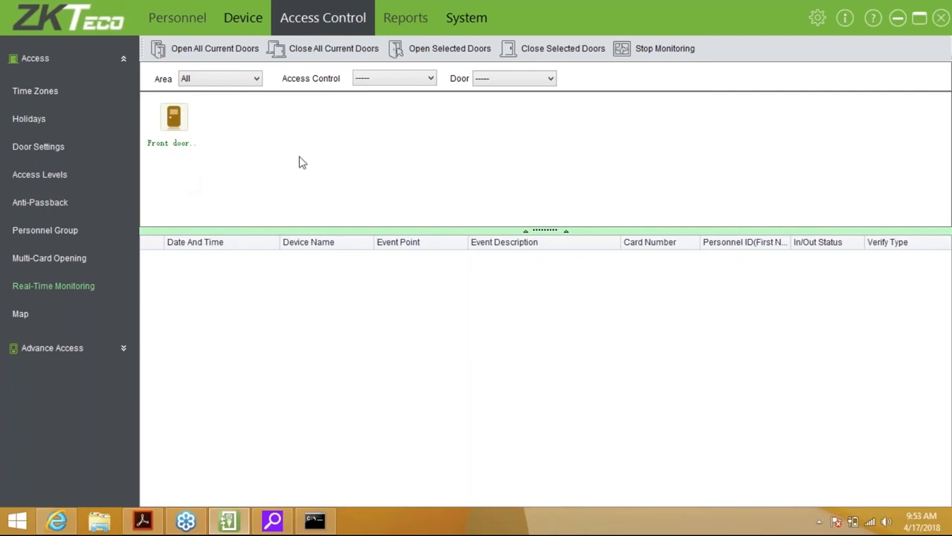
pyautogui.moveTo(195, 107)
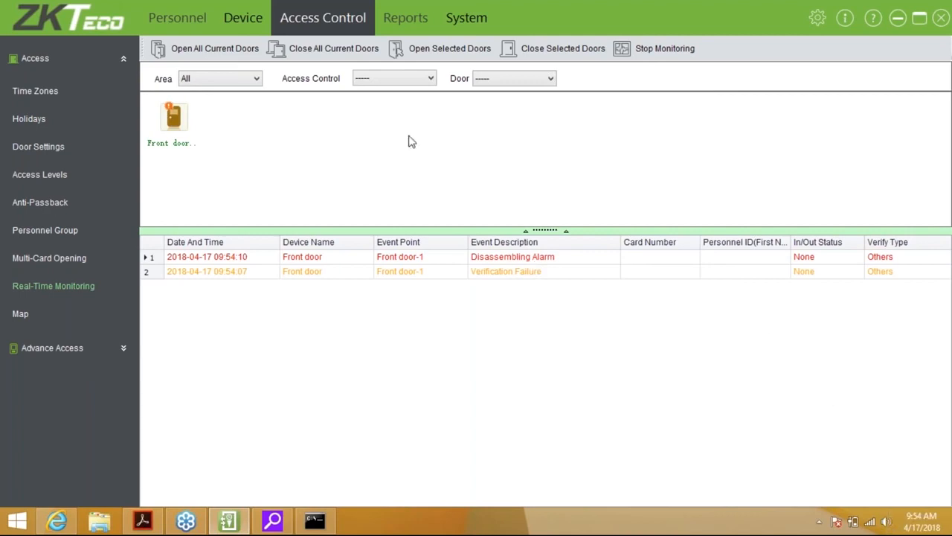
# Cancel the Front door's alarm and dismiss the progress report
pyautogui.rightClick(185, 113)
pyautogui.click(216, 151)
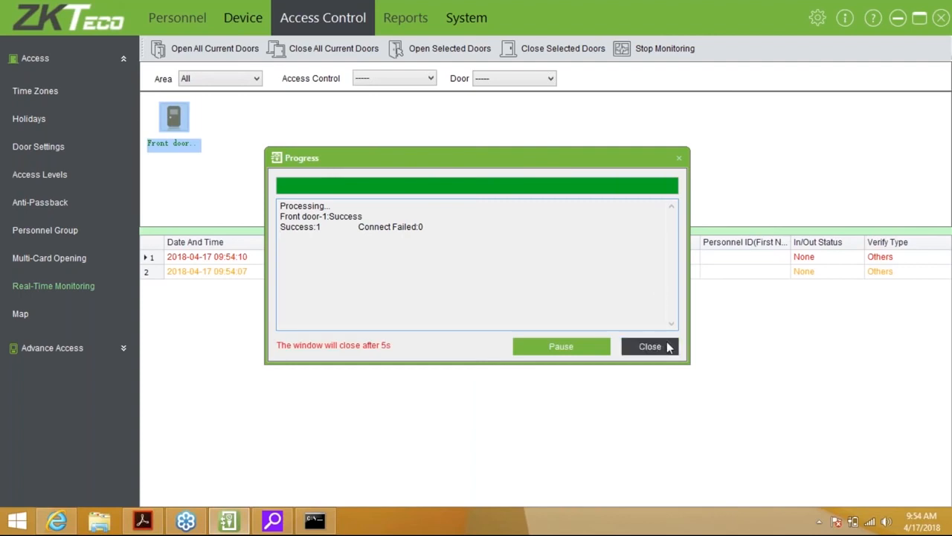
pyautogui.click(667, 346)
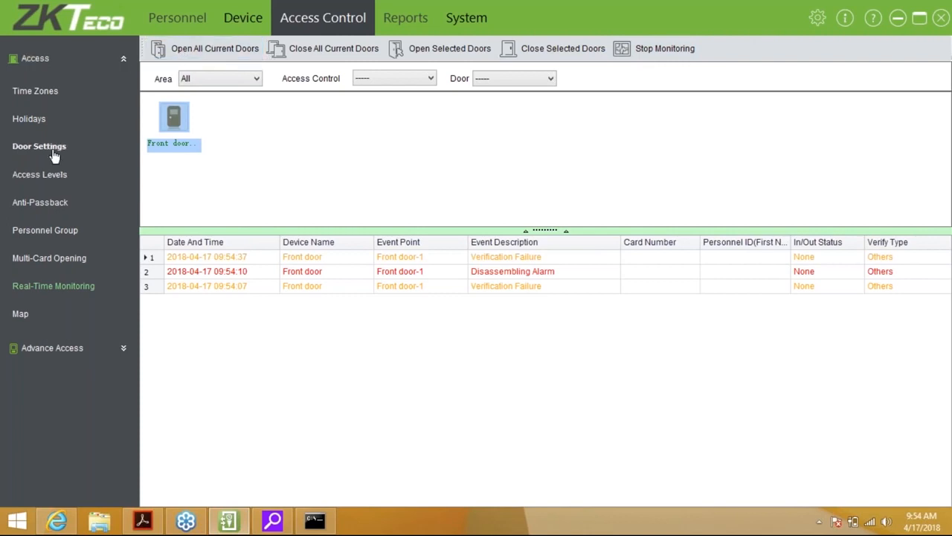
pyautogui.click(36, 92)
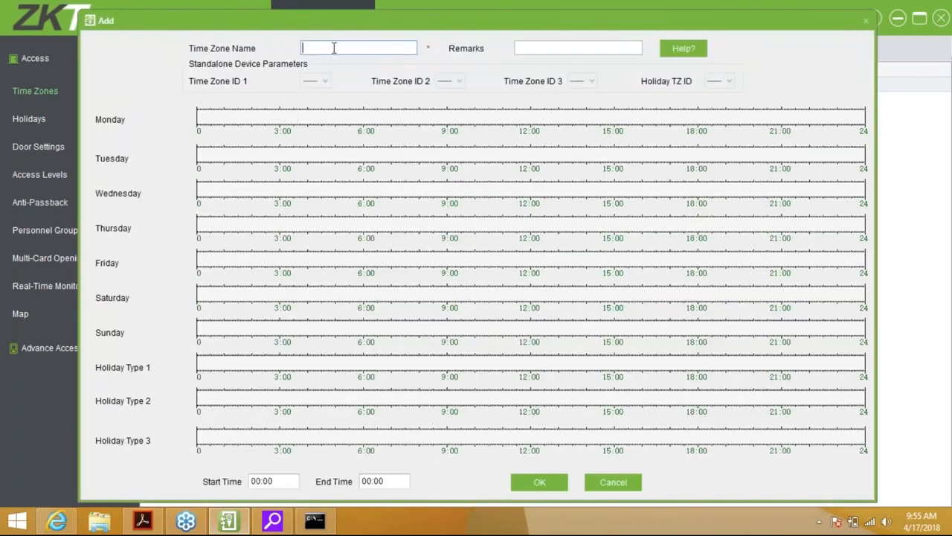
# Draw a Monday access period starting at 6:00 and set its end time to 17:00
pyautogui.click(577, 48)
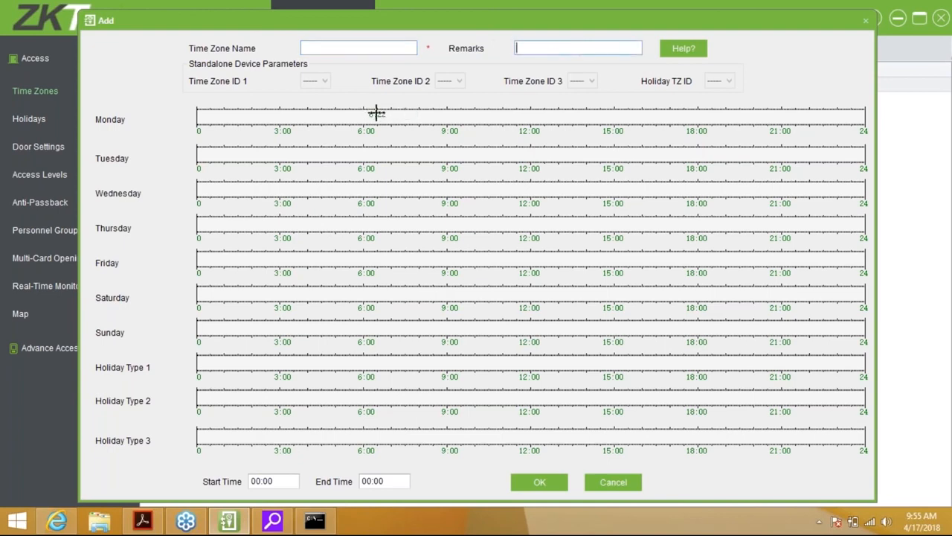
pyautogui.moveTo(365, 118); pyautogui.dragTo(429, 118)
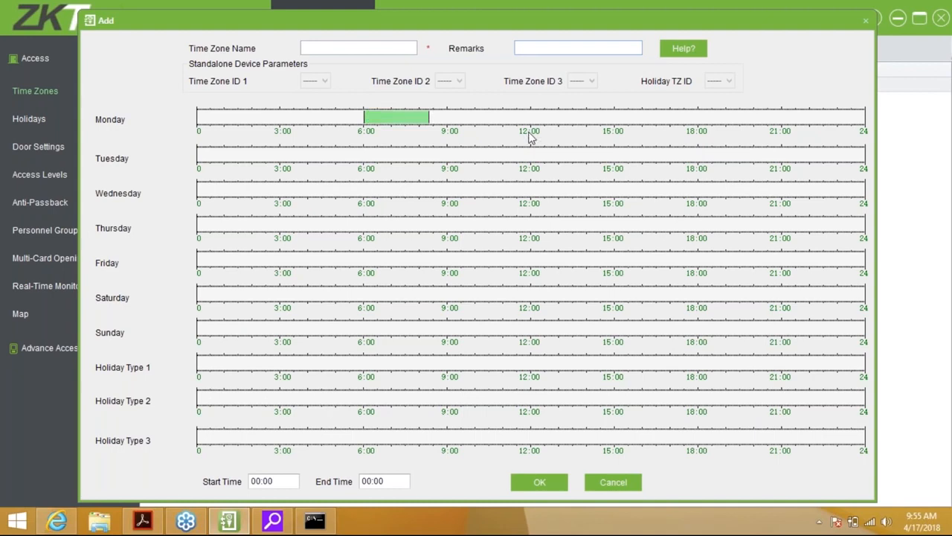
pyautogui.click(408, 121)
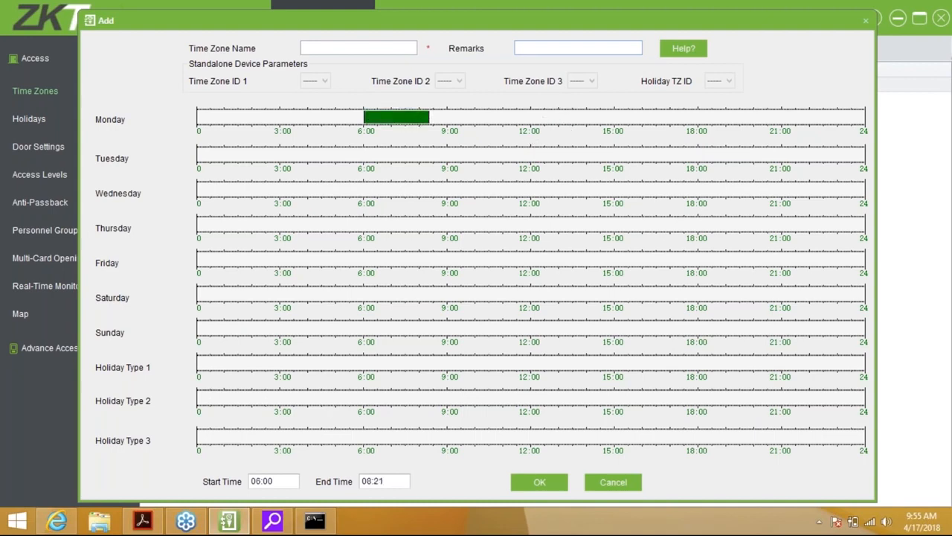
pyautogui.click(367, 481)
pyautogui.write('1700')
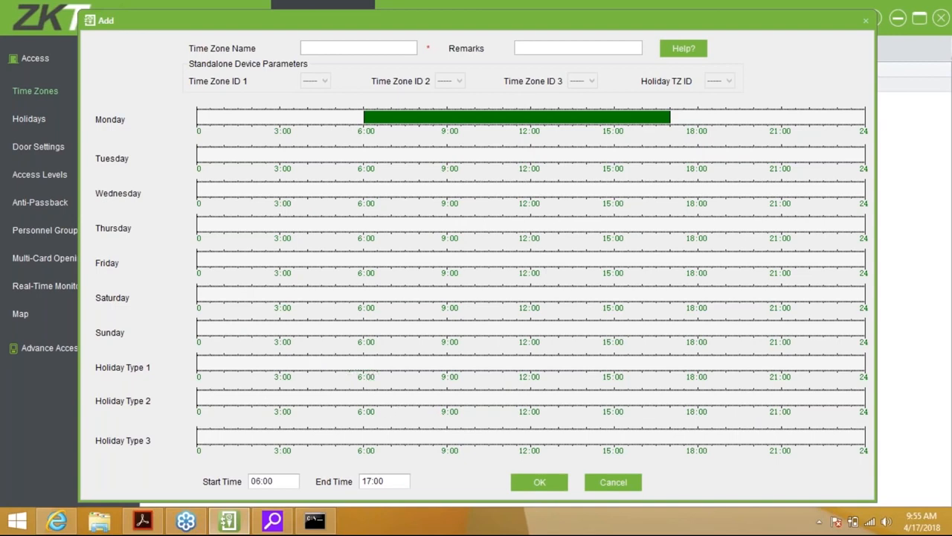
pyautogui.moveTo(366, 363); pyautogui.dragTo(379, 363)
pyautogui.click(365, 482)
pyautogui.write('12:')
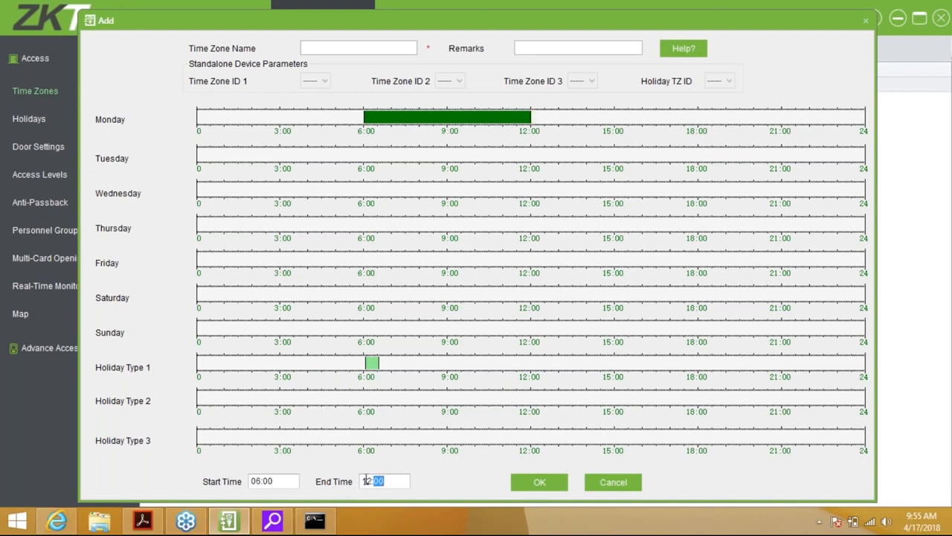
pyautogui.write('17')
pyautogui.click(369, 481)
pyautogui.write('1700')
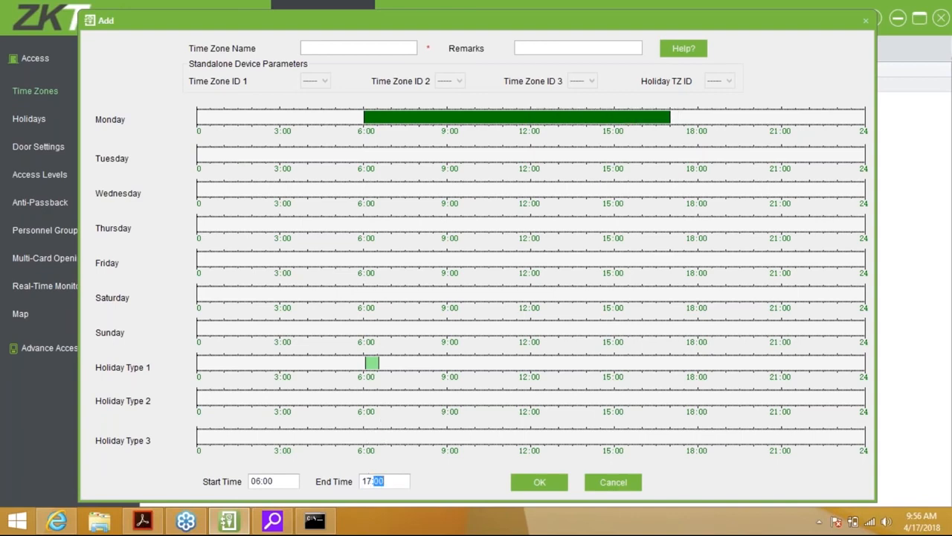
pyautogui.click(373, 364)
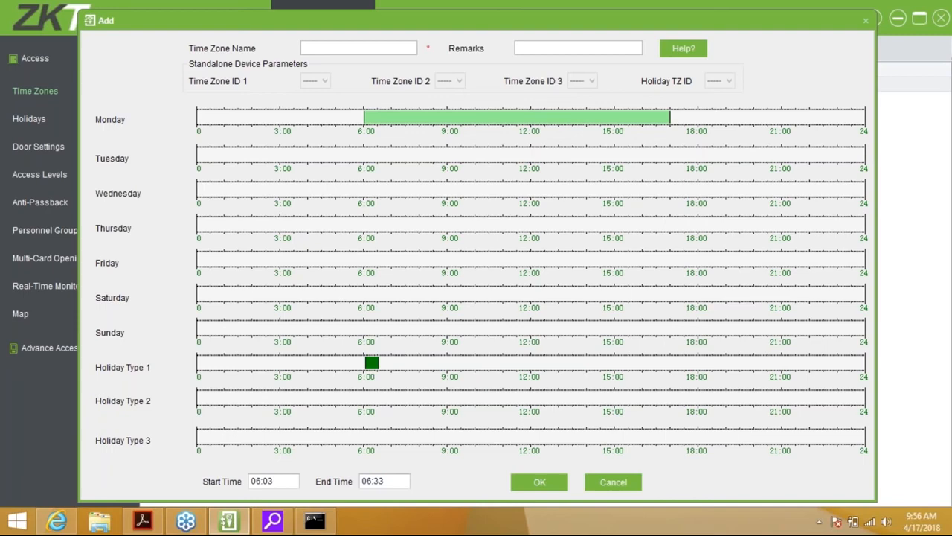
pyautogui.click(368, 481)
pyautogui.write('12')
pyautogui.click(418, 461)
pyautogui.click(365, 481)
pyautogui.click(255, 483)
pyautogui.click(378, 482)
pyautogui.click(373, 364)
pyautogui.moveTo(383, 367); pyautogui.dragTo(410, 363)
pyautogui.click(366, 481)
pyautogui.write('1200')
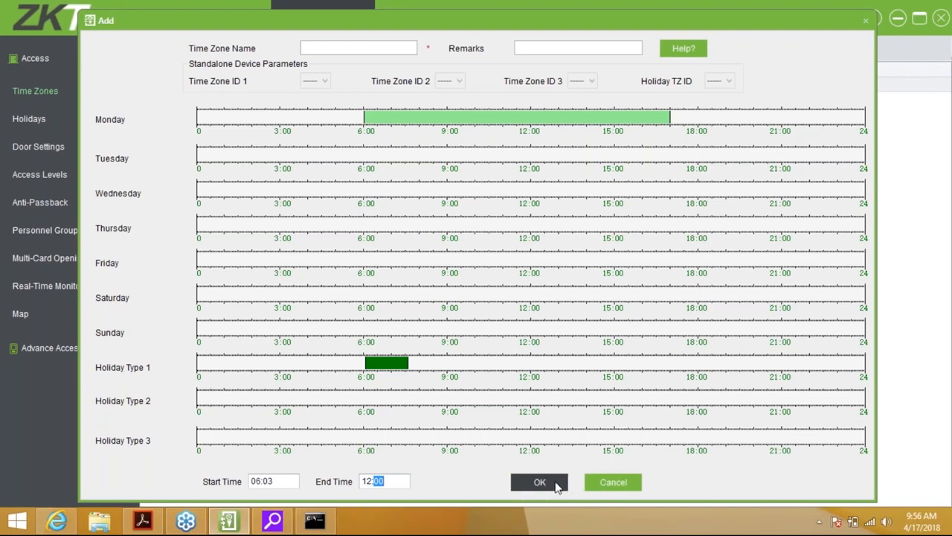
pyautogui.click(613, 482)
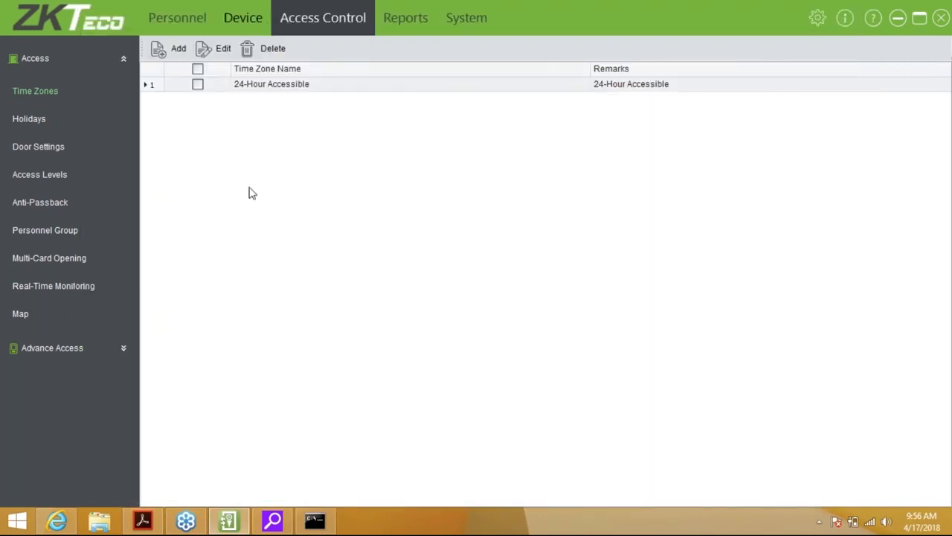
# Begin a new holiday named New Years
pyautogui.click(21, 125)
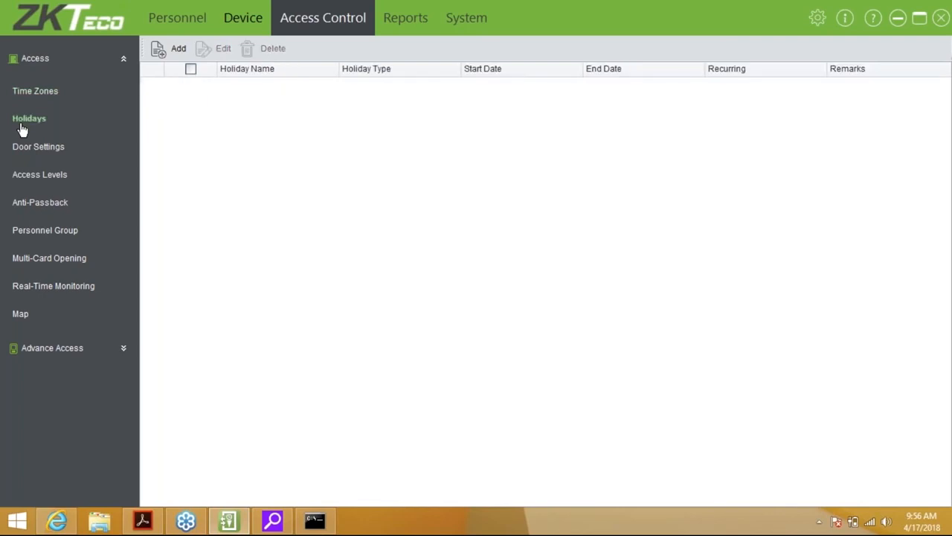
pyautogui.click(169, 47)
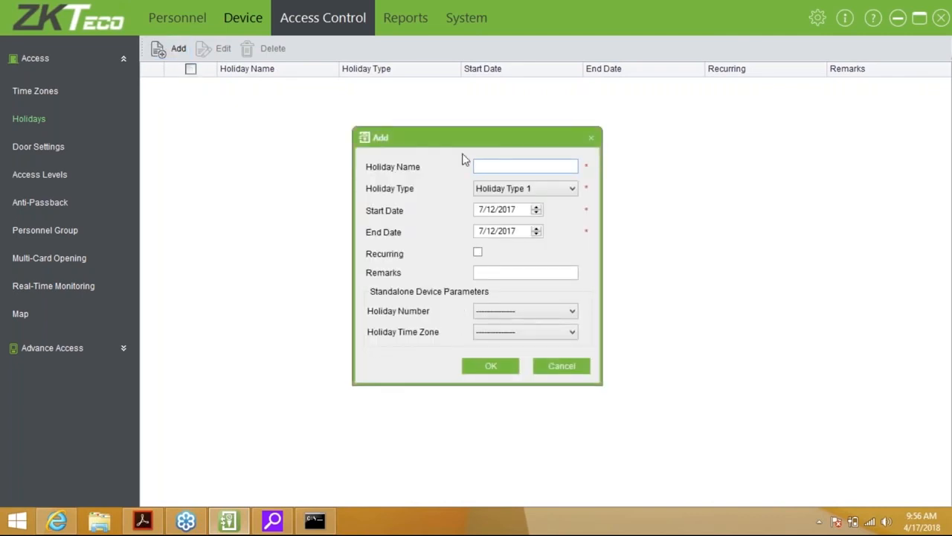
pyautogui.write('New Years')
# Set both the holiday's start and end dates to 1/1/2018
pyautogui.click(516, 212)
pyautogui.write('2018')
pyautogui.click(511, 232)
pyautogui.write('2018')
pyautogui.click(480, 231)
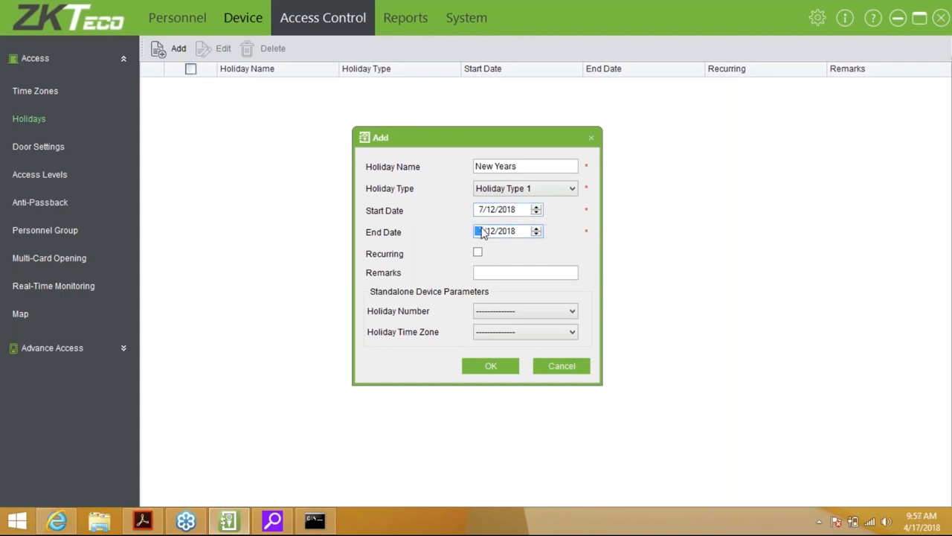
pyautogui.write('1')
pyautogui.click(481, 210)
pyautogui.write('1')
pyautogui.click(491, 210)
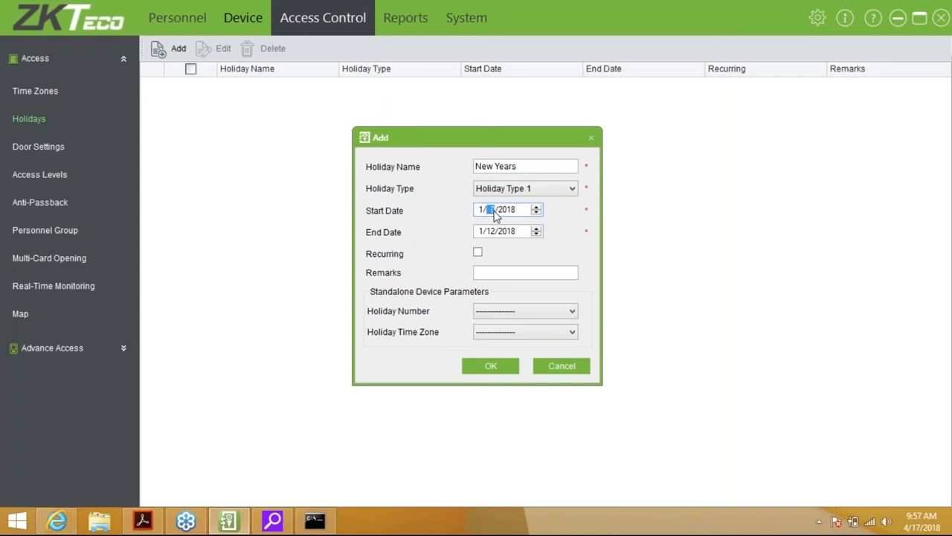
pyautogui.write('1')
pyautogui.click(491, 231)
pyautogui.write('1')
# Make it recur yearly with holiday number 10 and holiday time zone 1, then save
pyautogui.click(479, 253)
pyautogui.click(506, 272)
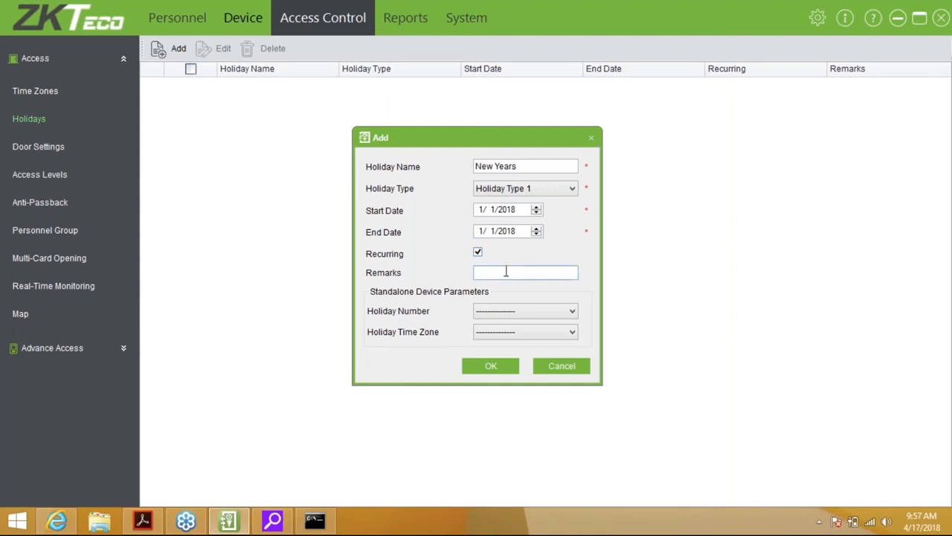
pyautogui.click(505, 311)
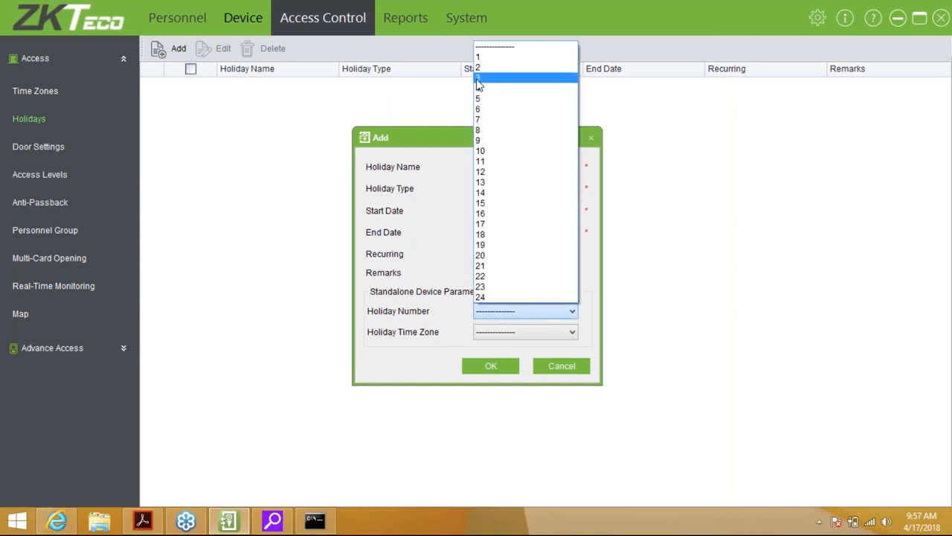
pyautogui.click(503, 155)
pyautogui.click(510, 331)
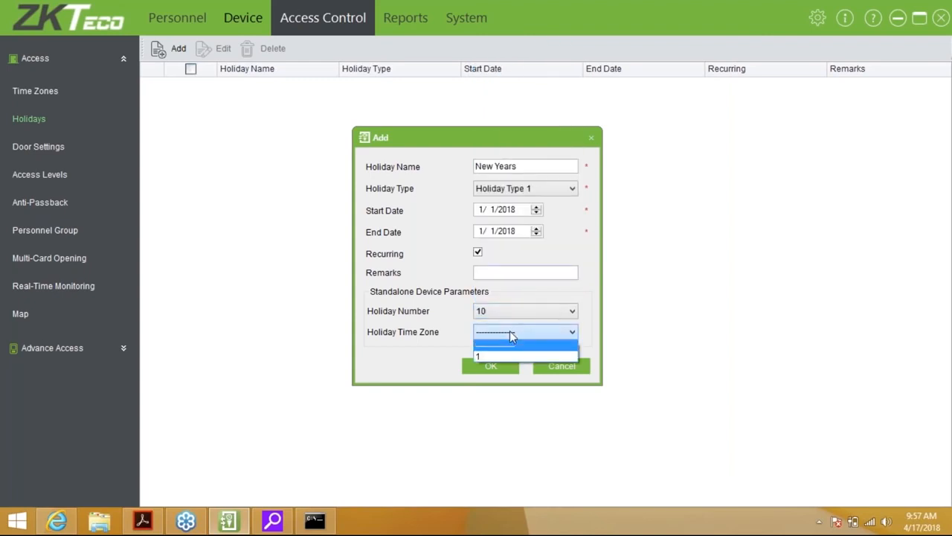
pyautogui.click(495, 345)
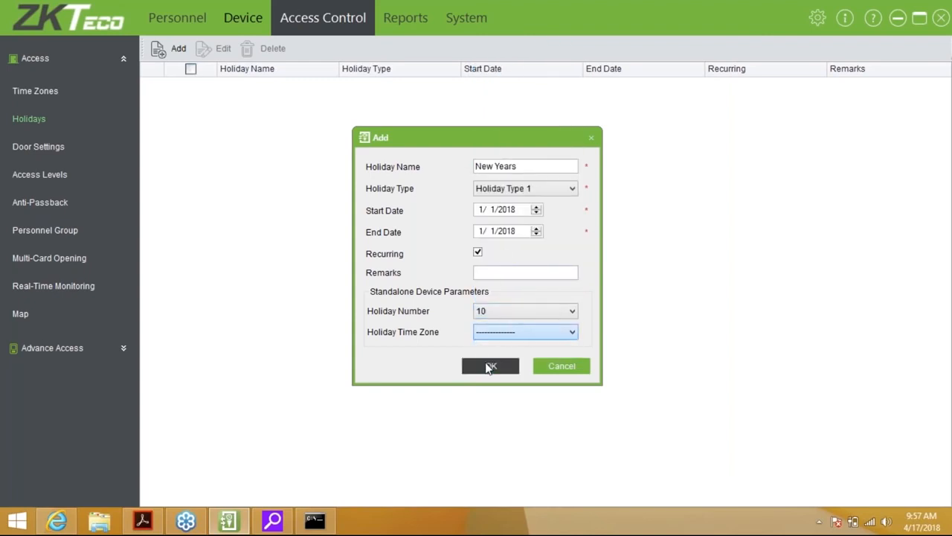
pyautogui.click(495, 334)
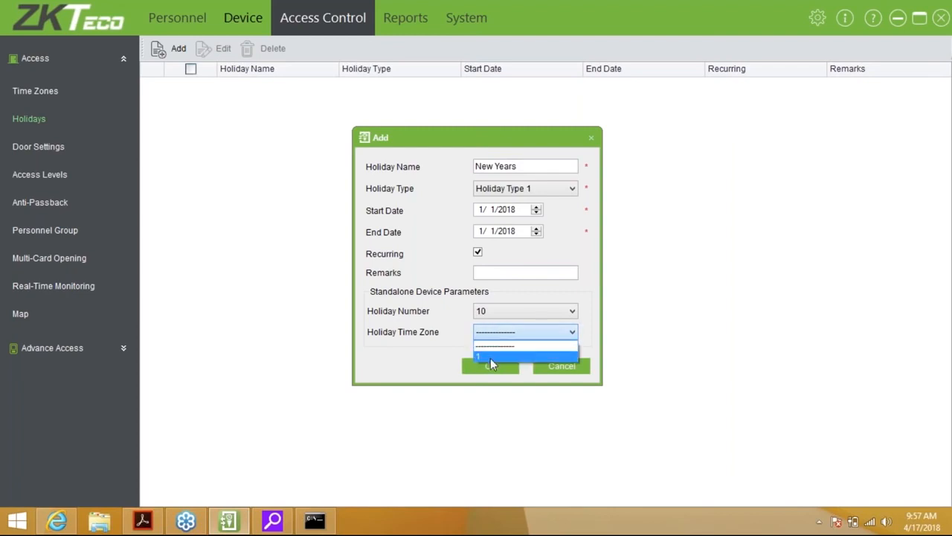
pyautogui.click(490, 357)
pyautogui.click(482, 371)
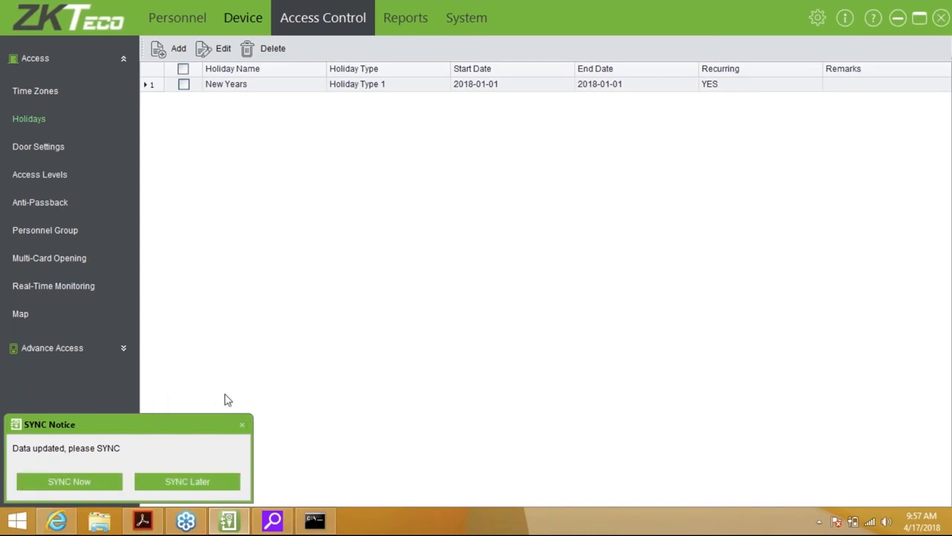
# Postpone the holiday sync and bring up the door settings list
pyautogui.click(201, 488)
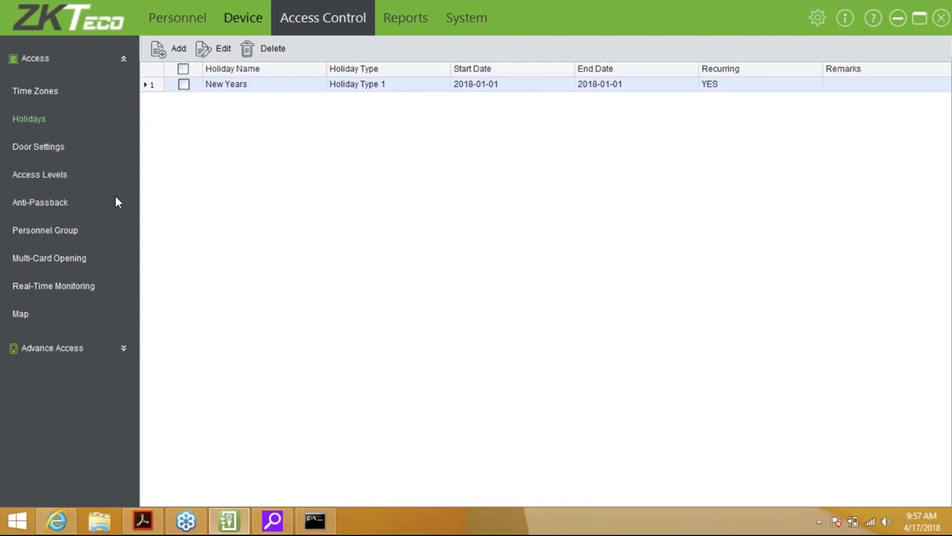
pyautogui.click(38, 146)
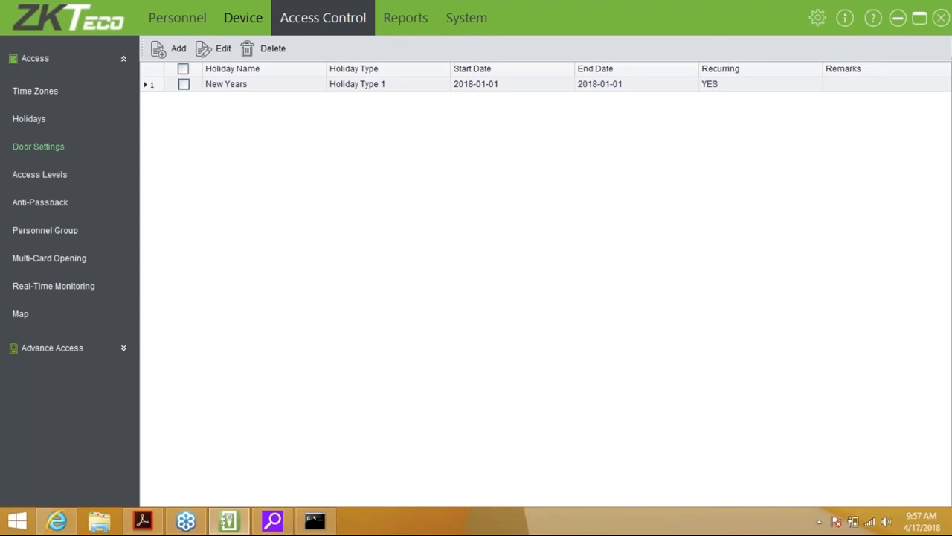
pyautogui.click(39, 147)
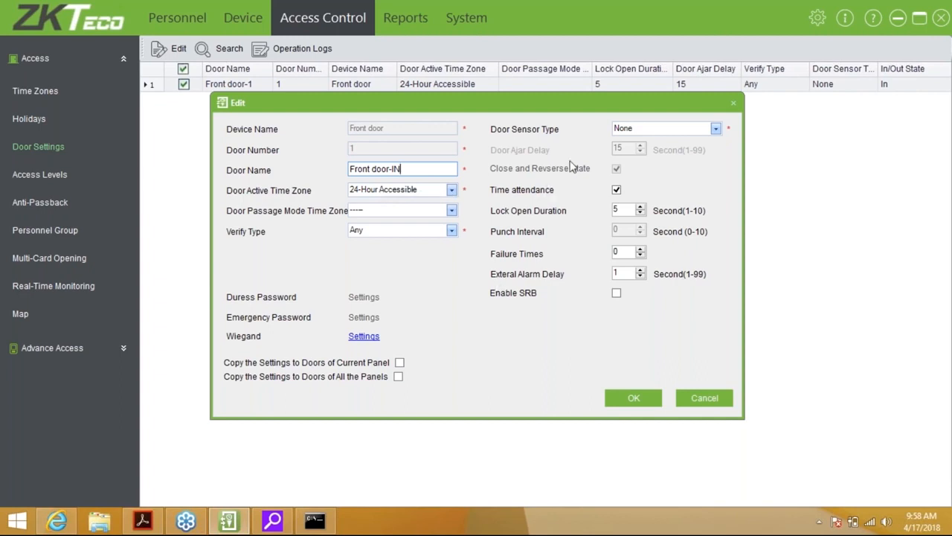
# Clear the door's passage mode time zone, keeping verification Any and door sensor None
pyautogui.click(399, 212)
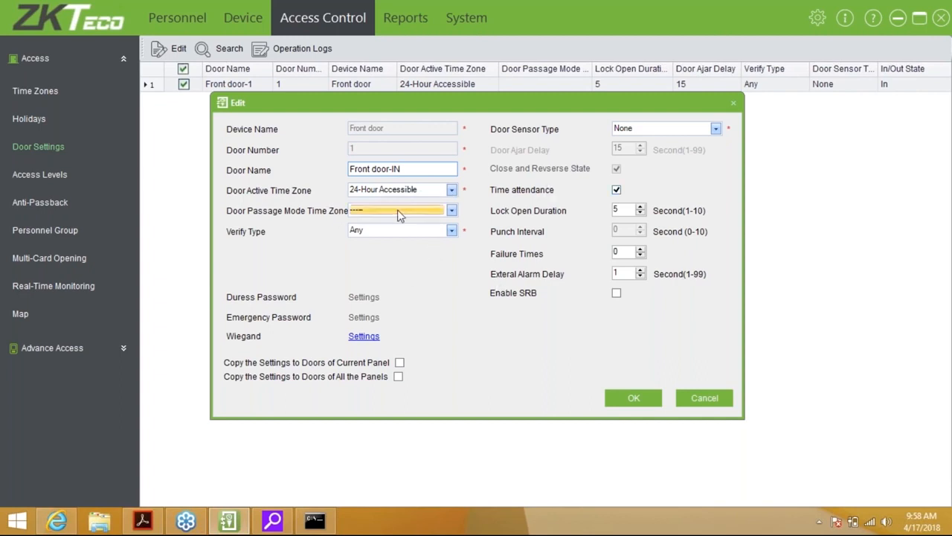
pyautogui.click(390, 228)
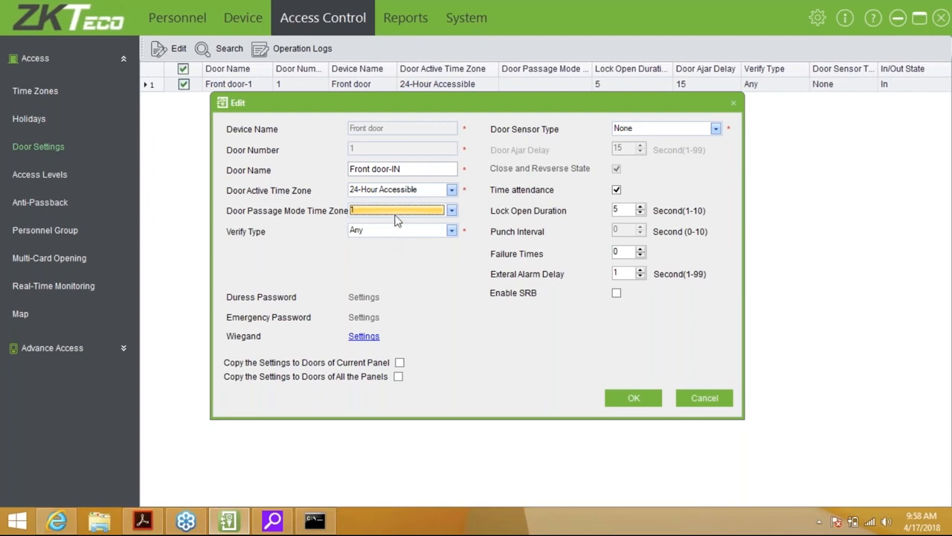
pyautogui.click(402, 212)
pyautogui.click(401, 223)
pyautogui.click(397, 229)
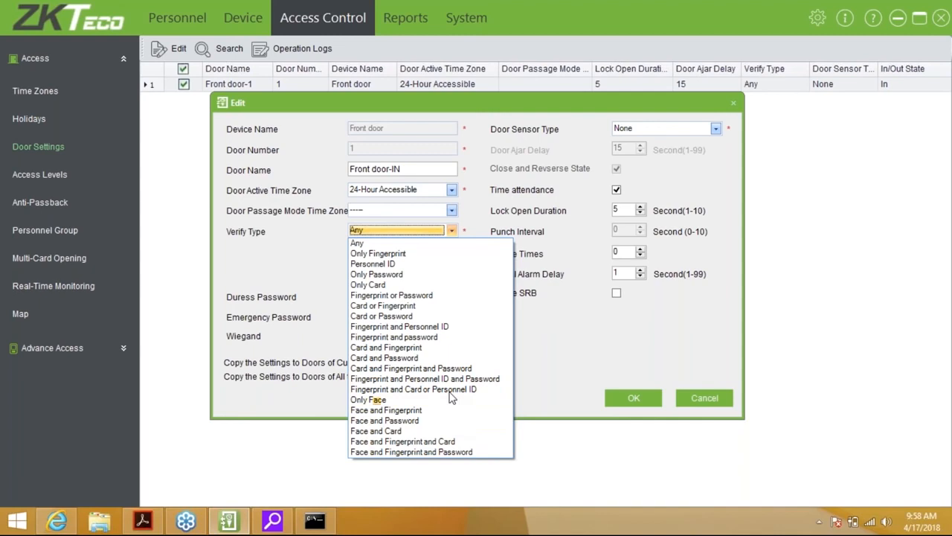
pyautogui.click(392, 239)
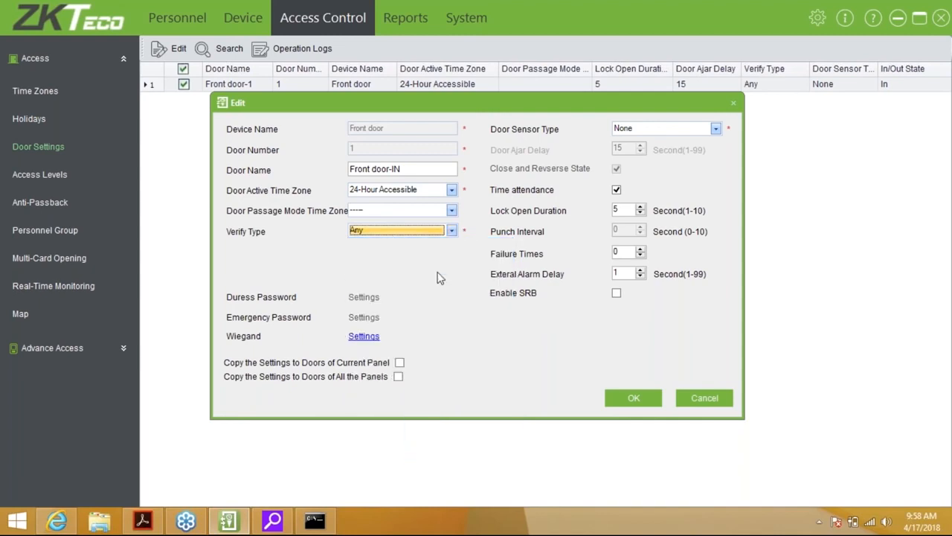
pyautogui.click(700, 131)
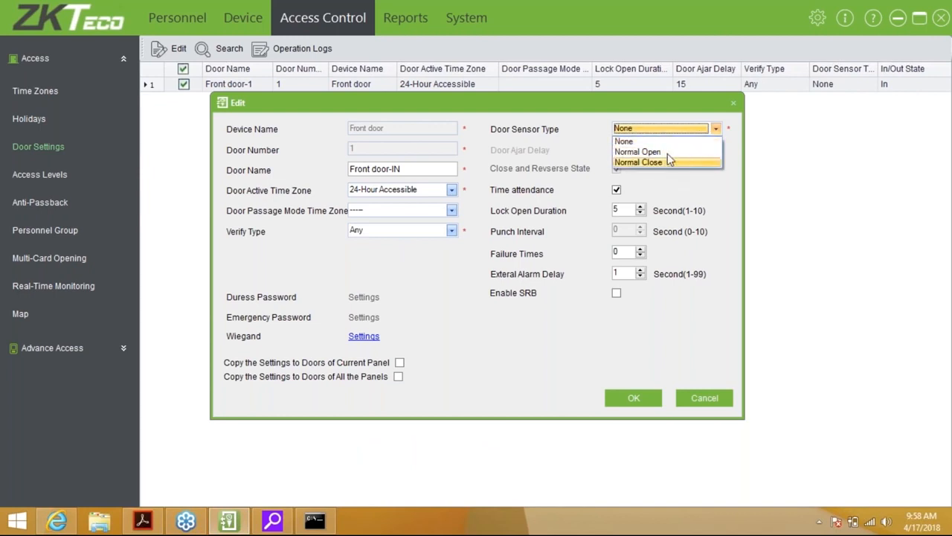
pyautogui.click(644, 138)
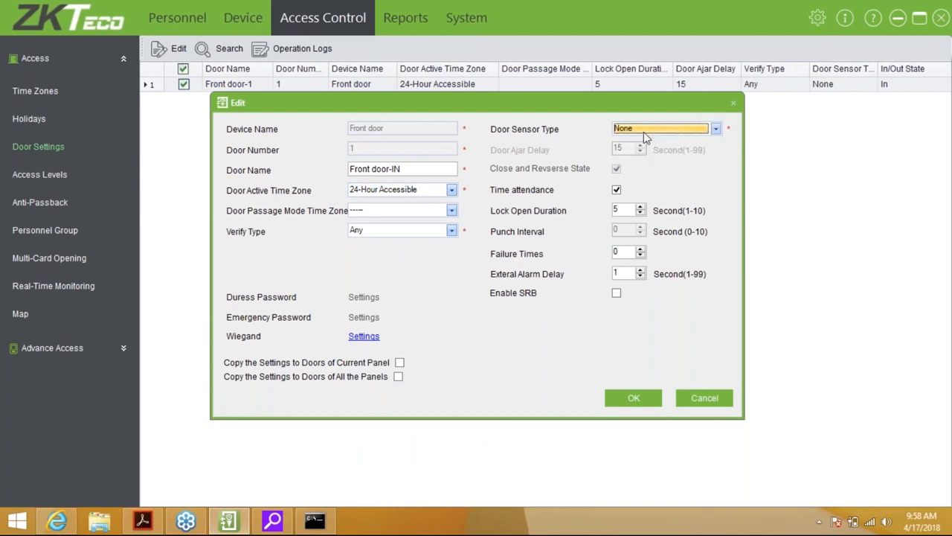
# Turn off time attendance, lower the lock open duration, set failure times to 3, and save
pyautogui.click(618, 191)
pyautogui.click(619, 192)
pyautogui.click(618, 192)
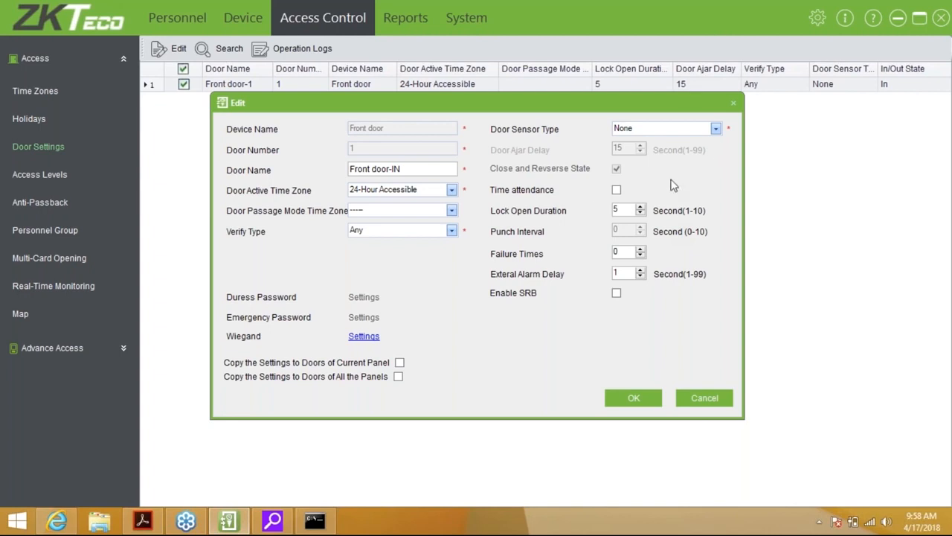
pyautogui.click(640, 214)
pyautogui.click(641, 214)
pyautogui.click(641, 213)
pyautogui.click(639, 249)
pyautogui.click(640, 250)
pyautogui.click(639, 250)
pyautogui.click(644, 404)
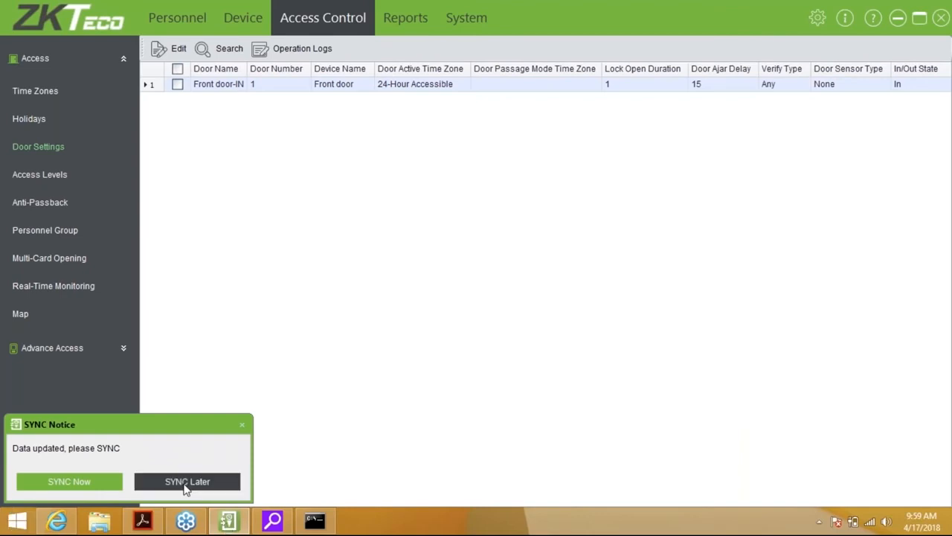
# Postpone the door sync and start a new level from the Access Levels list
pyautogui.click(186, 484)
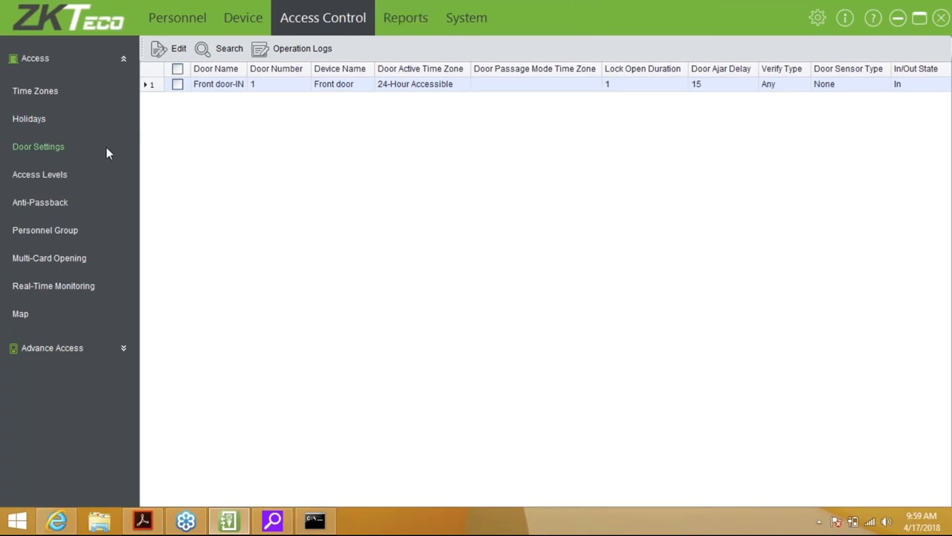
pyautogui.click(62, 176)
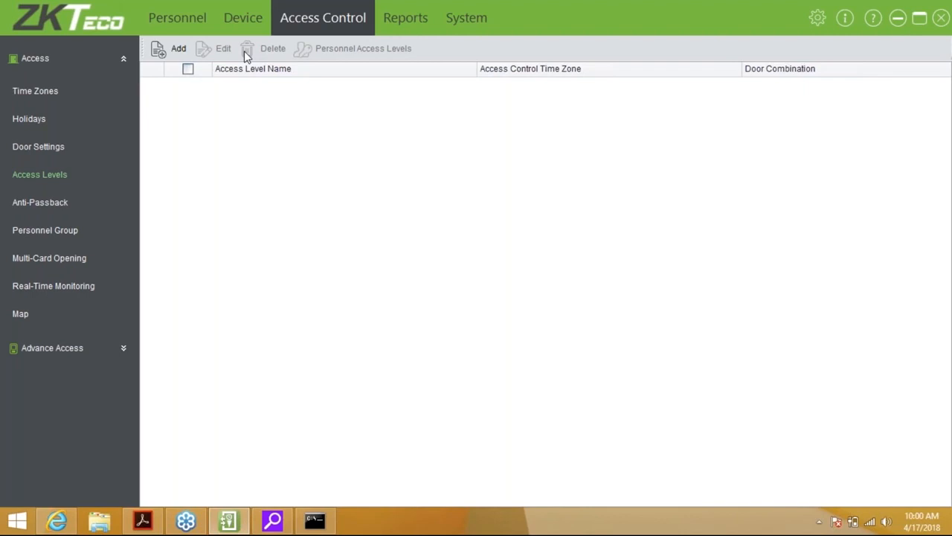
pyautogui.click(177, 52)
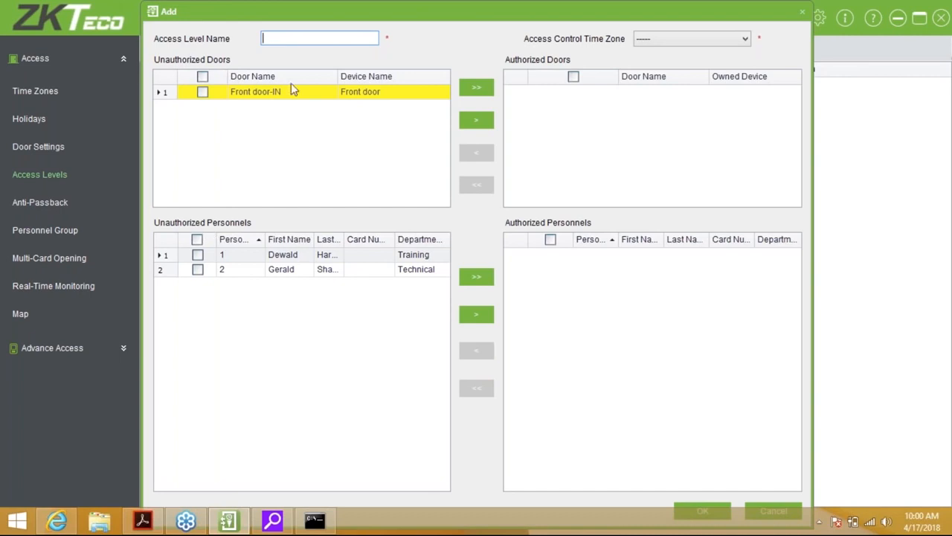
# Give the new access level the 24-Hour Accessible time zone and the name Normal Access
pyautogui.click(674, 39)
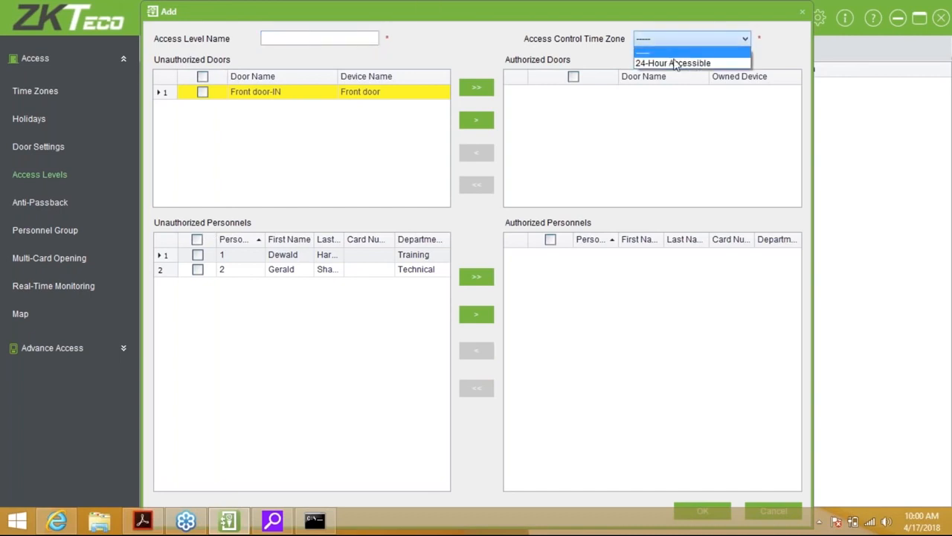
pyautogui.click(676, 68)
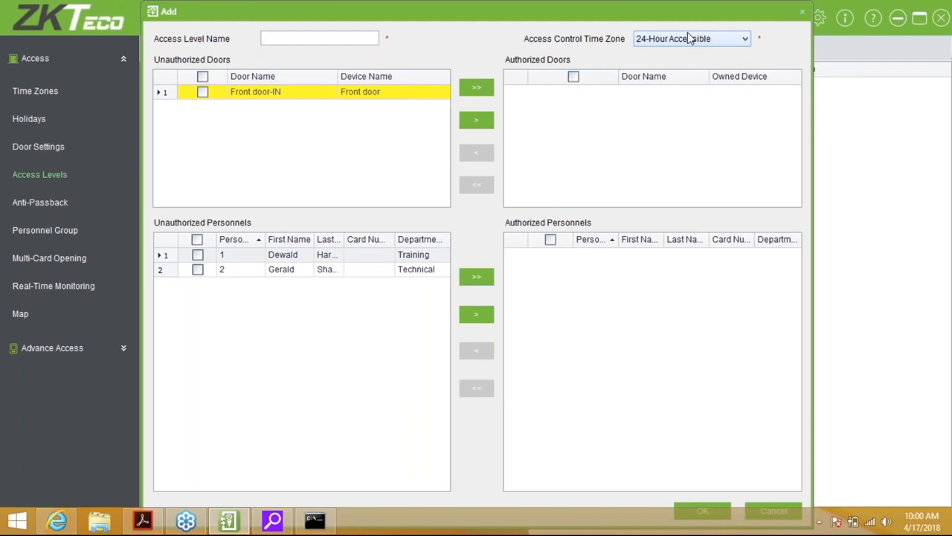
pyautogui.click(327, 39)
pyautogui.write('Norma')
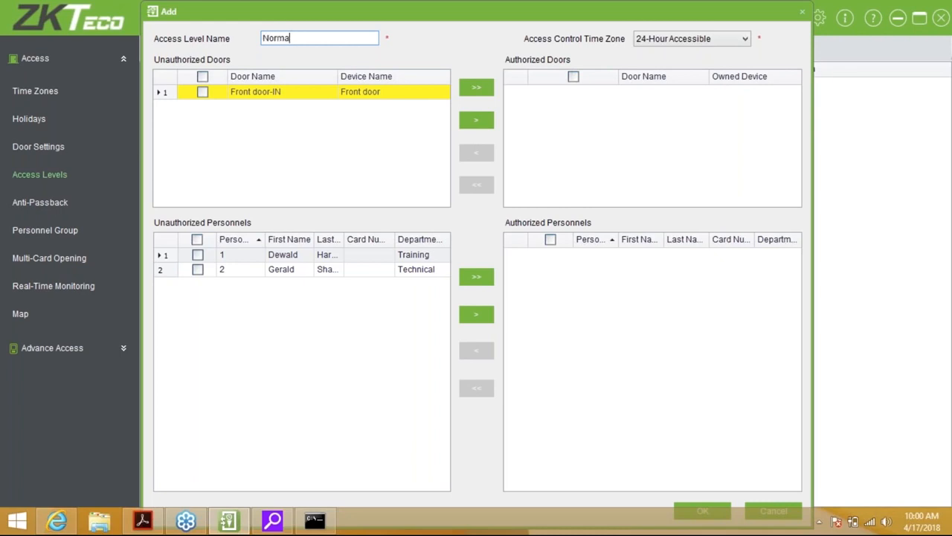
pyautogui.write('l Access')
# Authorize the Front door-IN door, save Normal Access, and choose to sync now
pyautogui.click(307, 81)
pyautogui.doubleClick(299, 95)
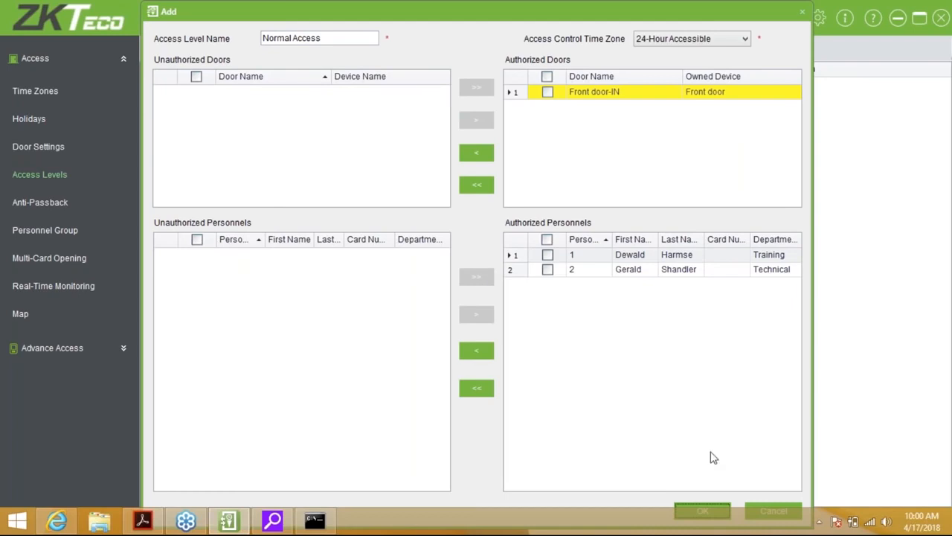
pyautogui.click(699, 512)
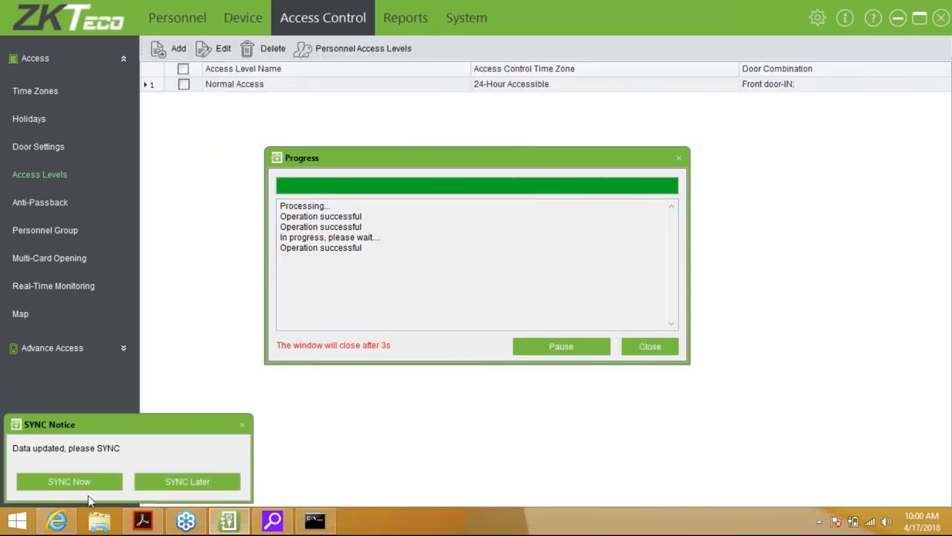
pyautogui.click(104, 477)
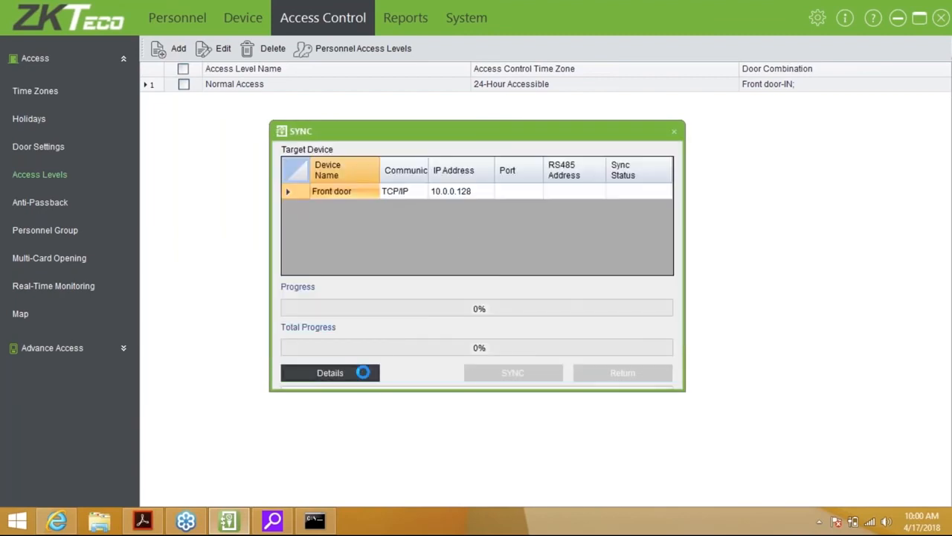
# Watch the sync log until the Front door sync finishes, then close the sync window
pyautogui.click(363, 370)
pyautogui.moveTo(495, 125); pyautogui.dragTo(498, 104)
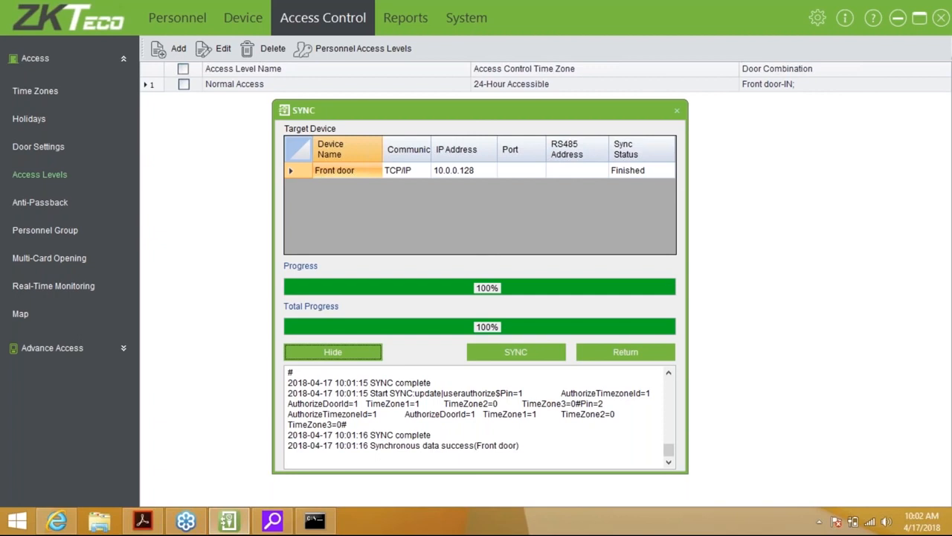
pyautogui.click(648, 353)
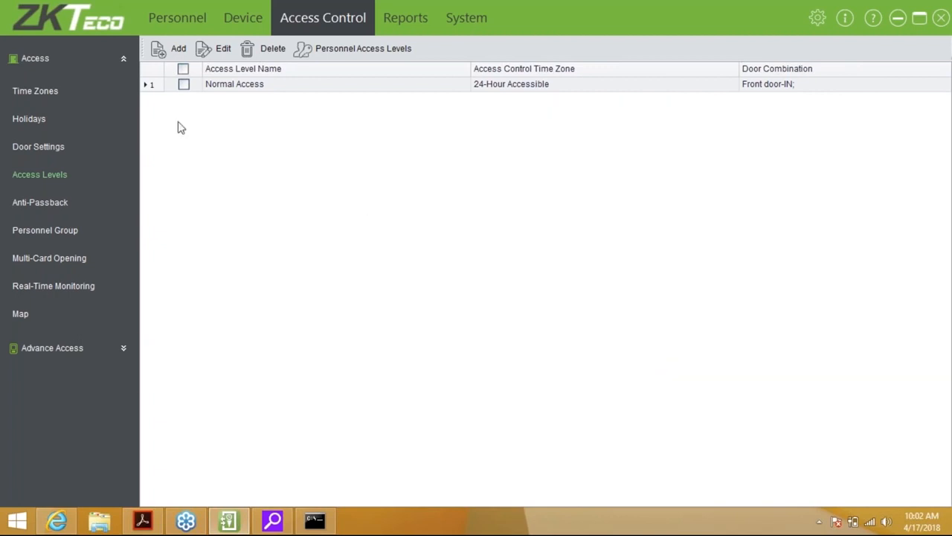
# In Real-Time Monitoring, cancel the alarm on the Front door device and refresh the view
pyautogui.click(75, 290)
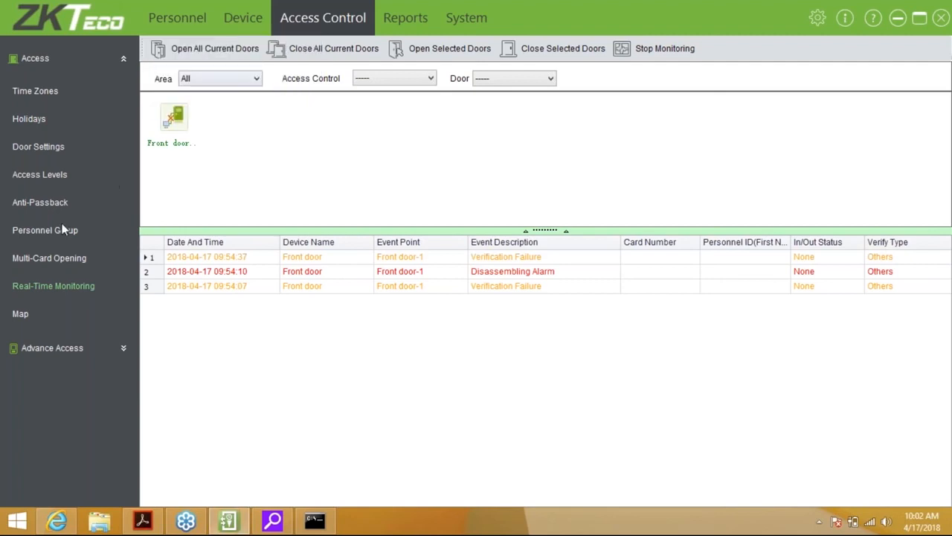
pyautogui.click(66, 288)
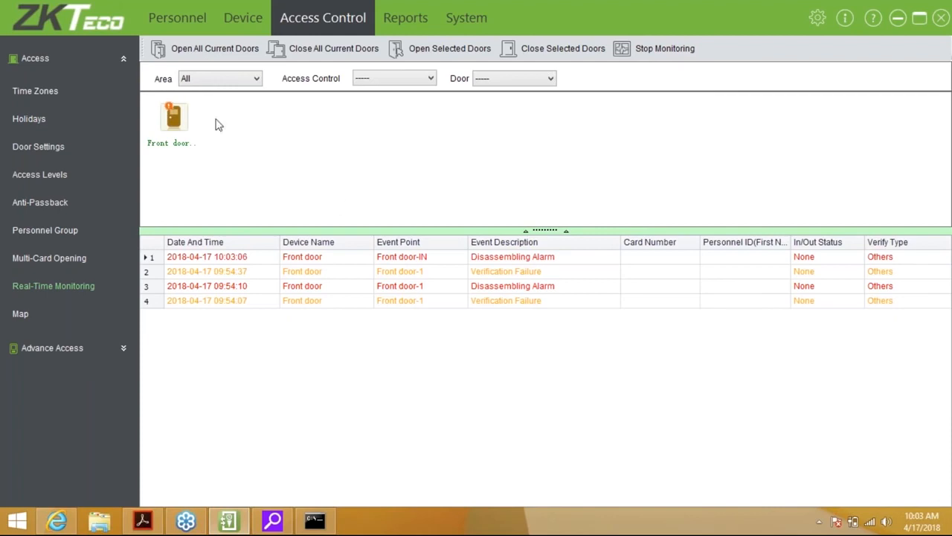
pyautogui.rightClick(183, 125)
pyautogui.click(223, 161)
pyautogui.click(74, 285)
# Add an anti-passback setting for Front door with the Null and Save combination
pyautogui.click(55, 204)
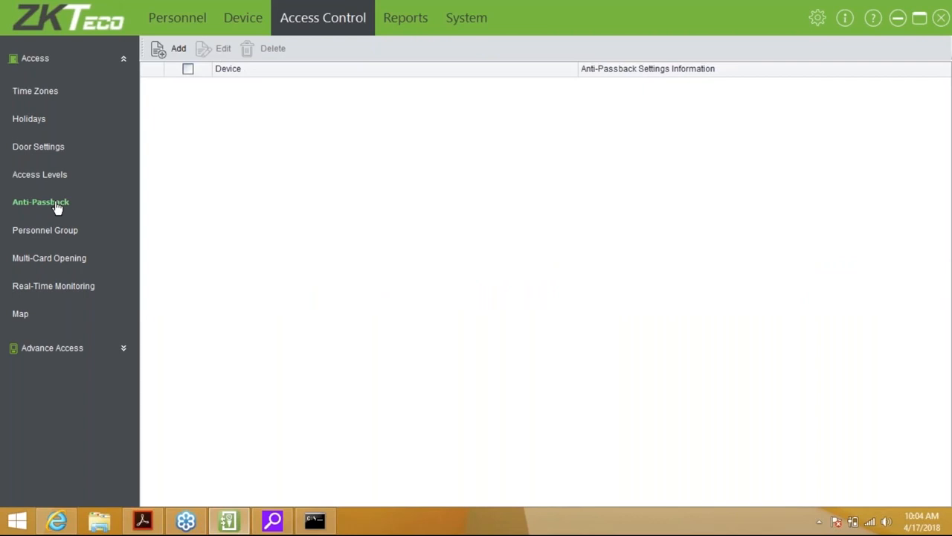
pyautogui.click(179, 48)
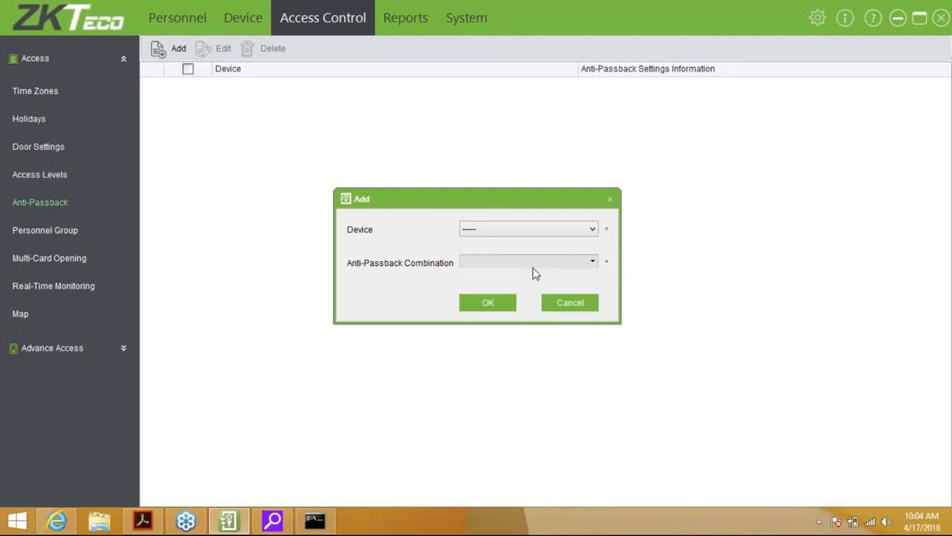
pyautogui.click(527, 232)
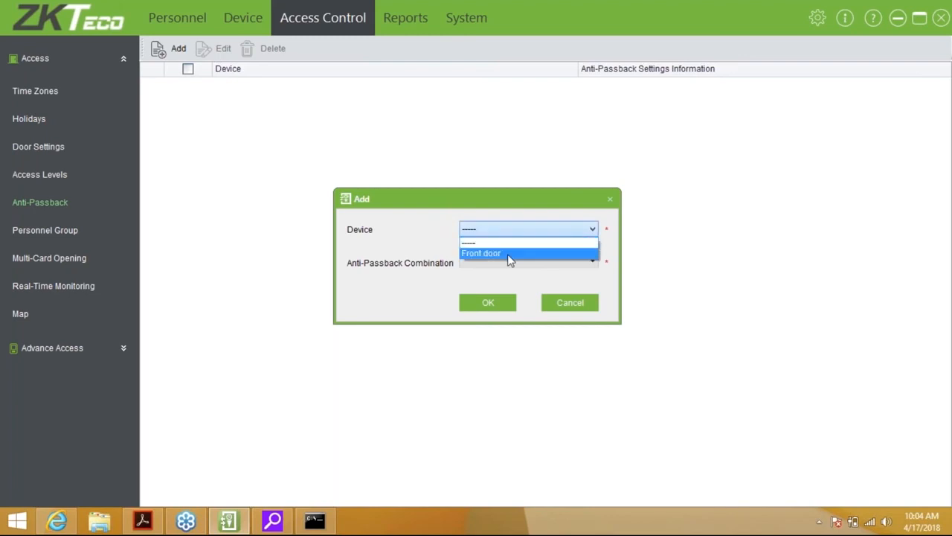
pyautogui.click(509, 254)
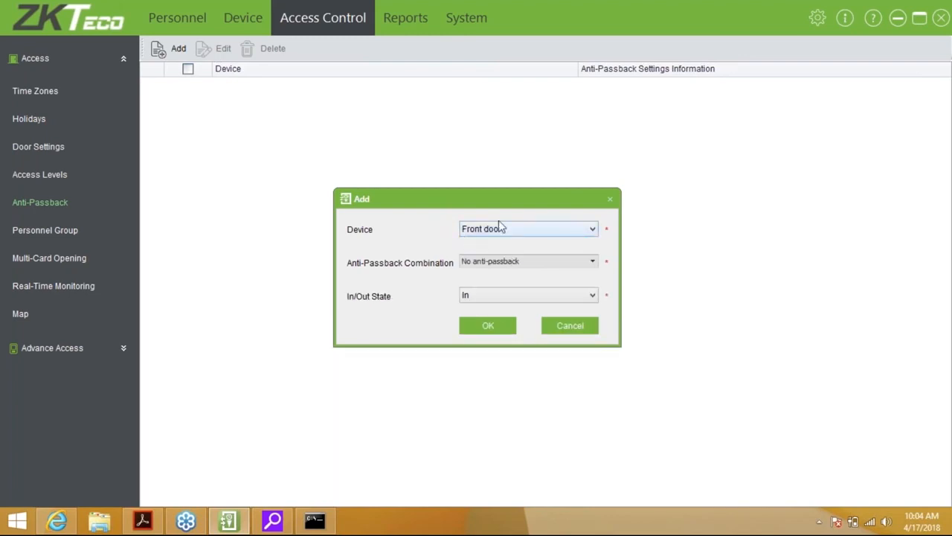
pyautogui.click(500, 266)
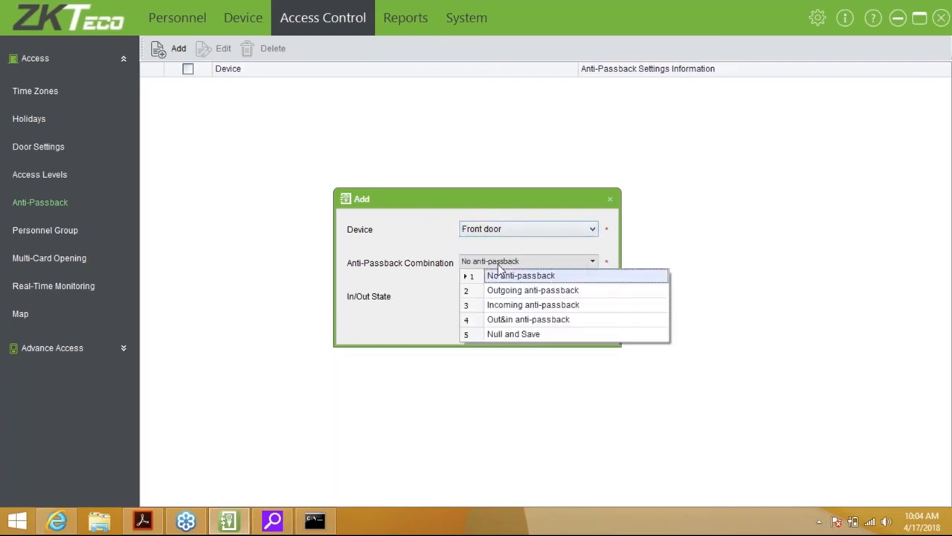
pyautogui.click(521, 334)
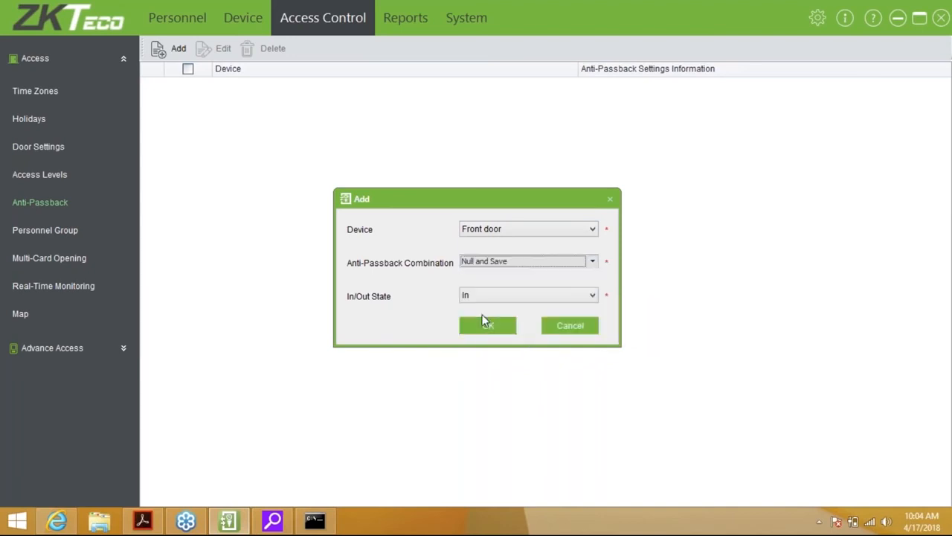
# Set the in/out state to Out, save the setting, and postpone syncing
pyautogui.click(507, 297)
pyautogui.click(497, 320)
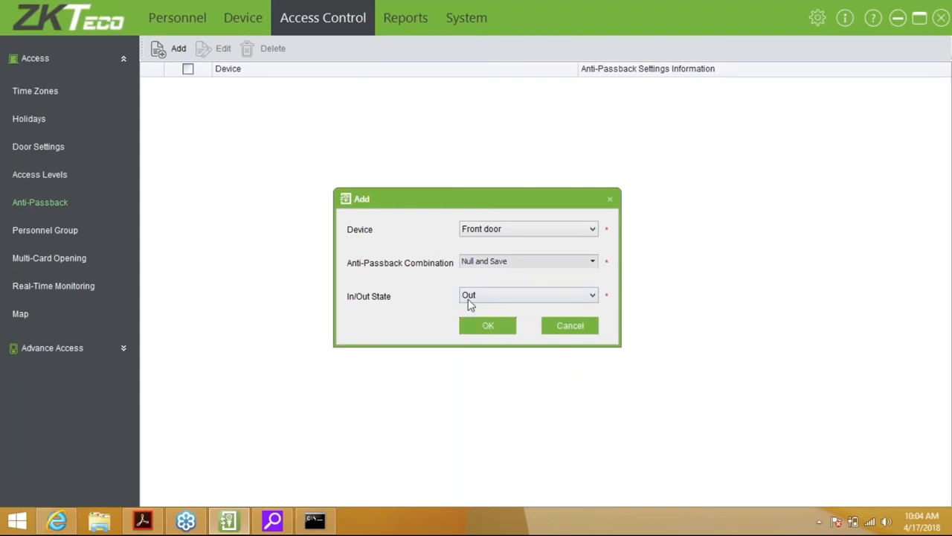
pyautogui.click(460, 296)
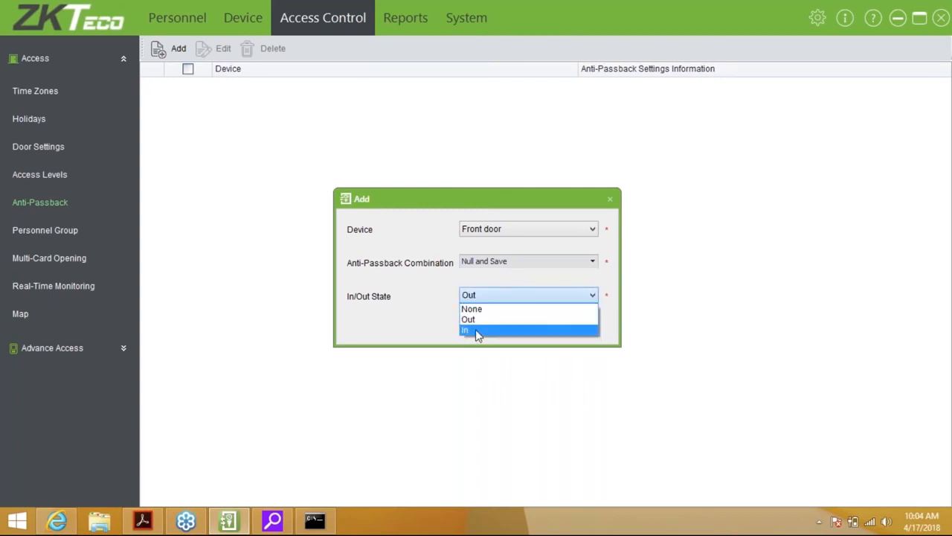
pyautogui.click(468, 320)
pyautogui.click(476, 331)
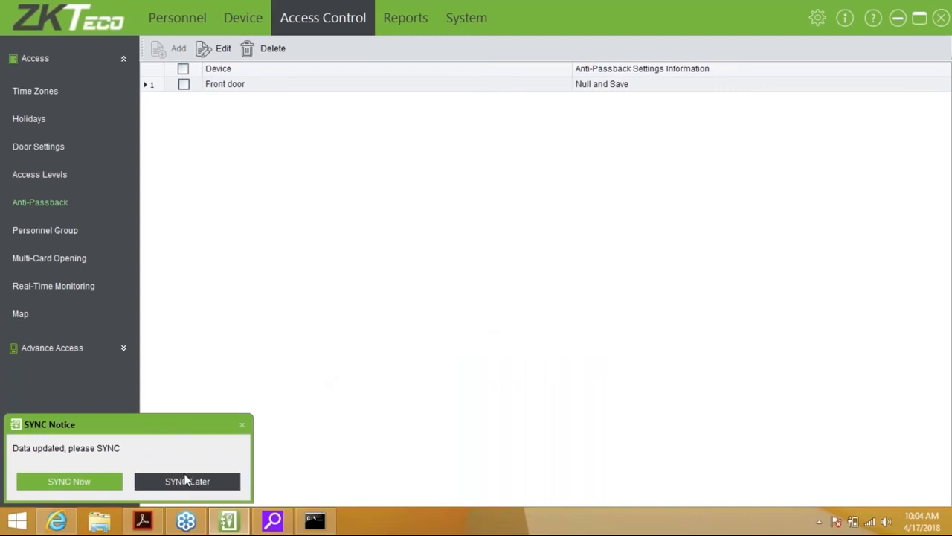
pyautogui.click(175, 481)
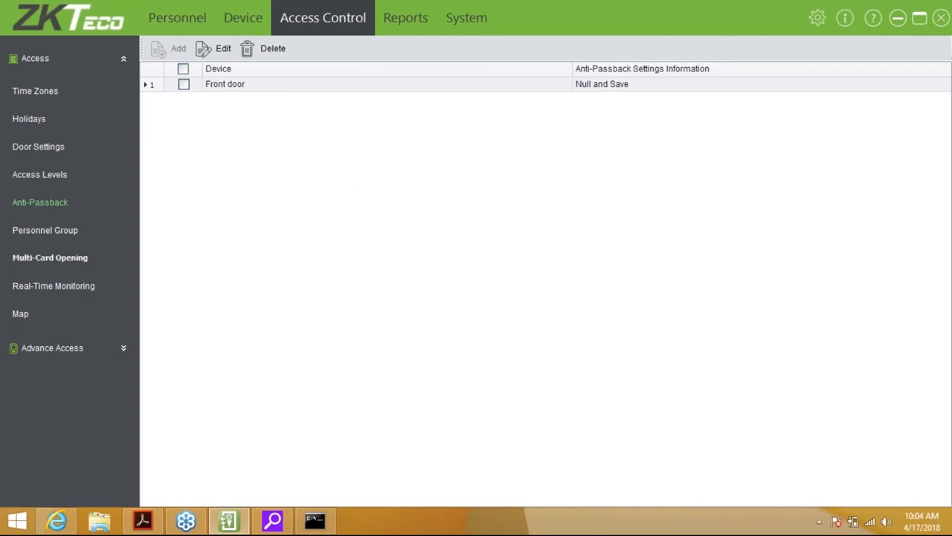
pyautogui.click(39, 235)
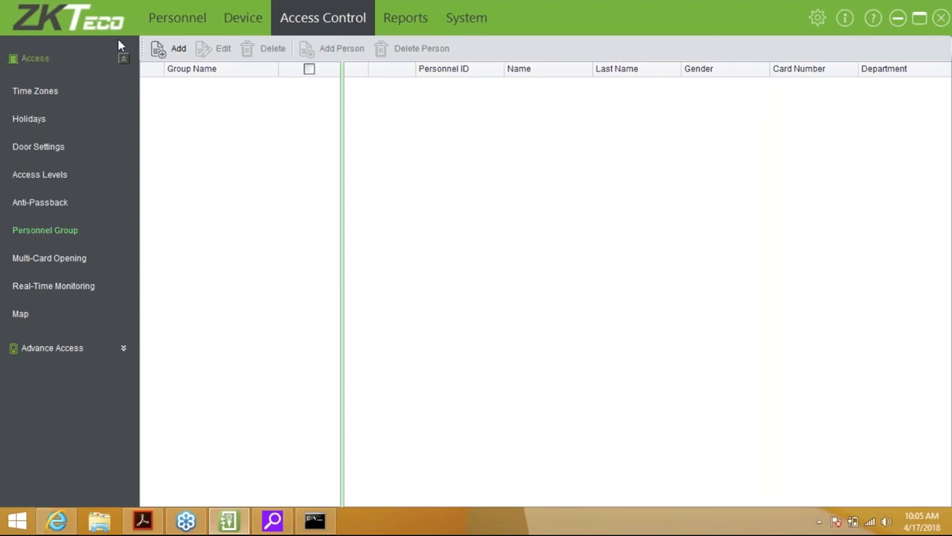
# Add Group 1 with group number 2 and Valid on holiday ticked, postponing the sync
pyautogui.click(170, 52)
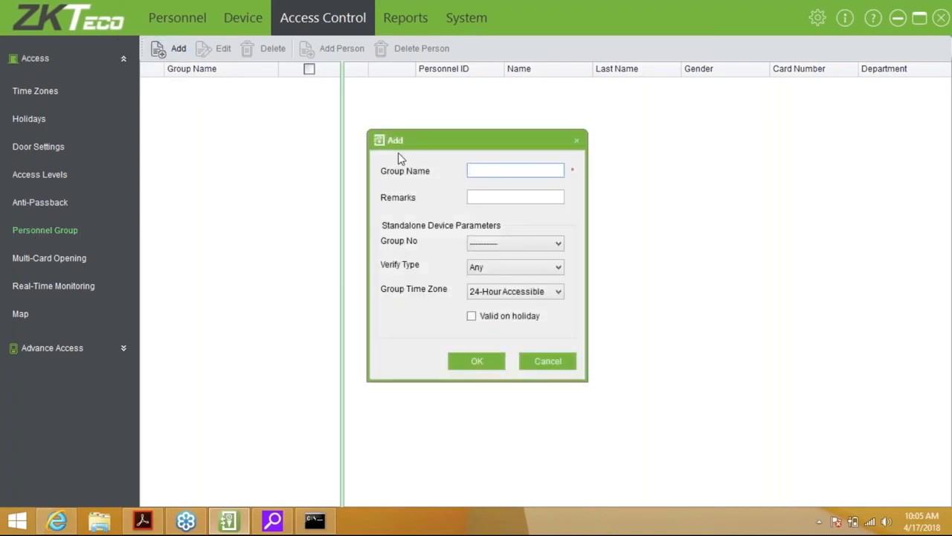
pyautogui.write('Group 1')
pyautogui.press('Tab')
pyautogui.press('Tab')
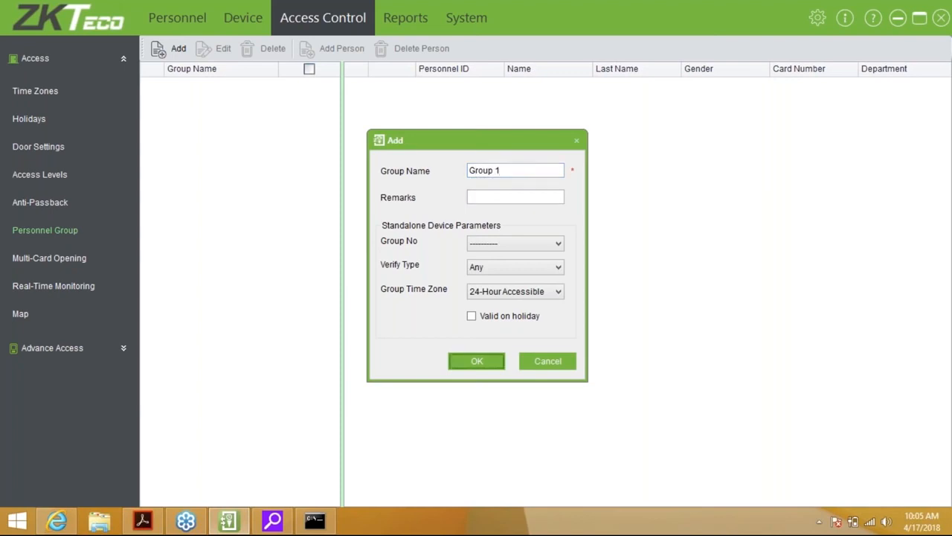
pyautogui.click(521, 240)
pyautogui.click(498, 269)
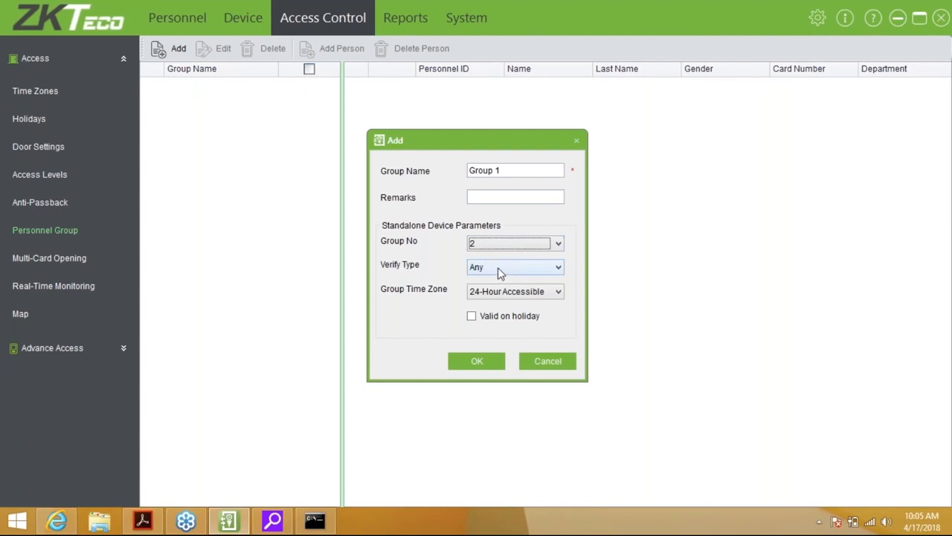
pyautogui.click(474, 319)
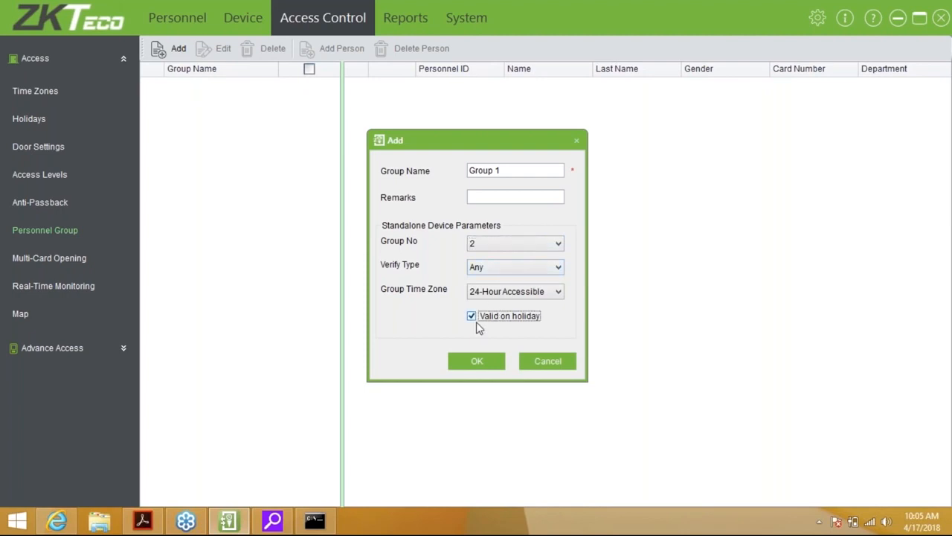
pyautogui.click(472, 360)
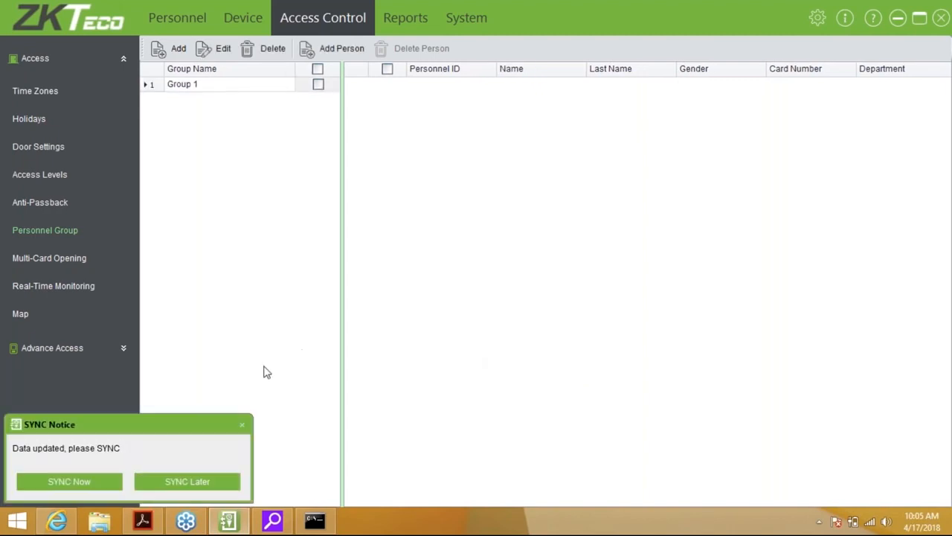
pyautogui.click(196, 481)
pyautogui.click(350, 59)
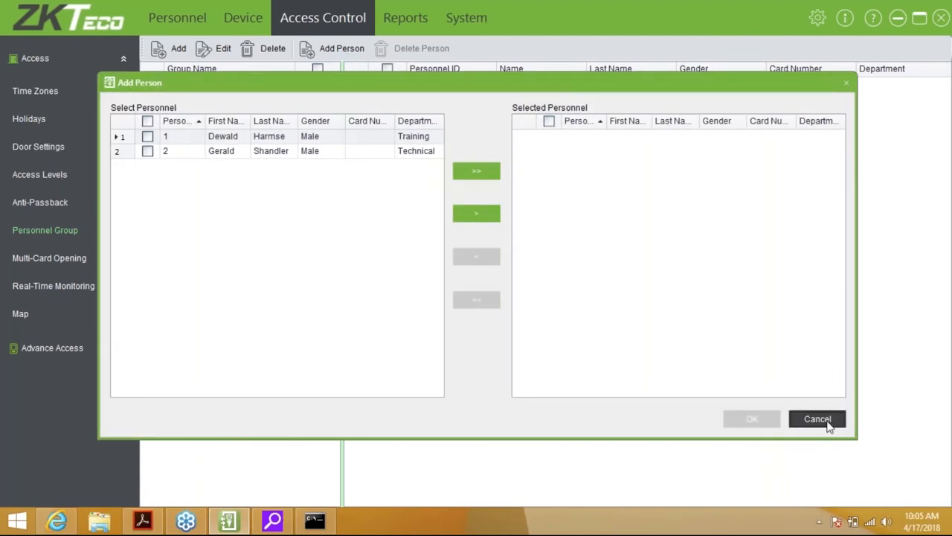
pyautogui.click(816, 419)
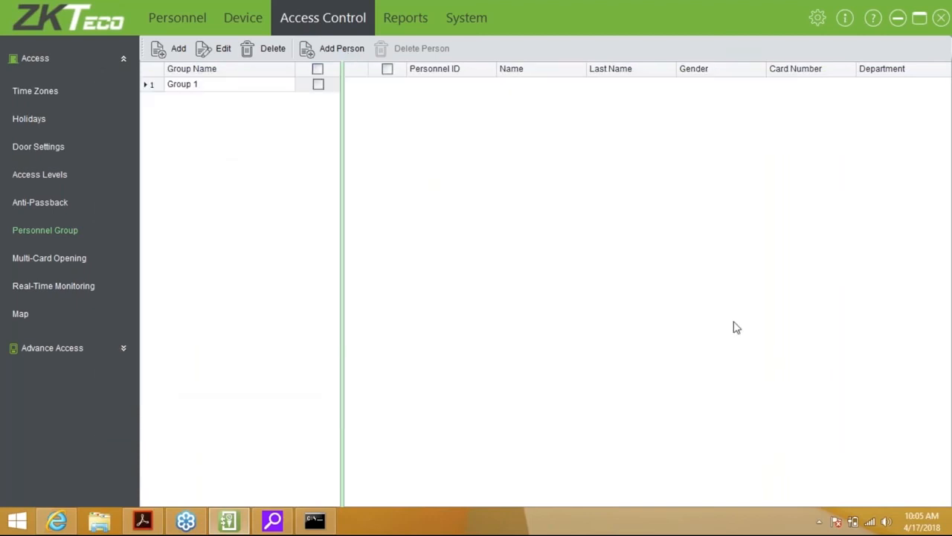
pyautogui.click(51, 259)
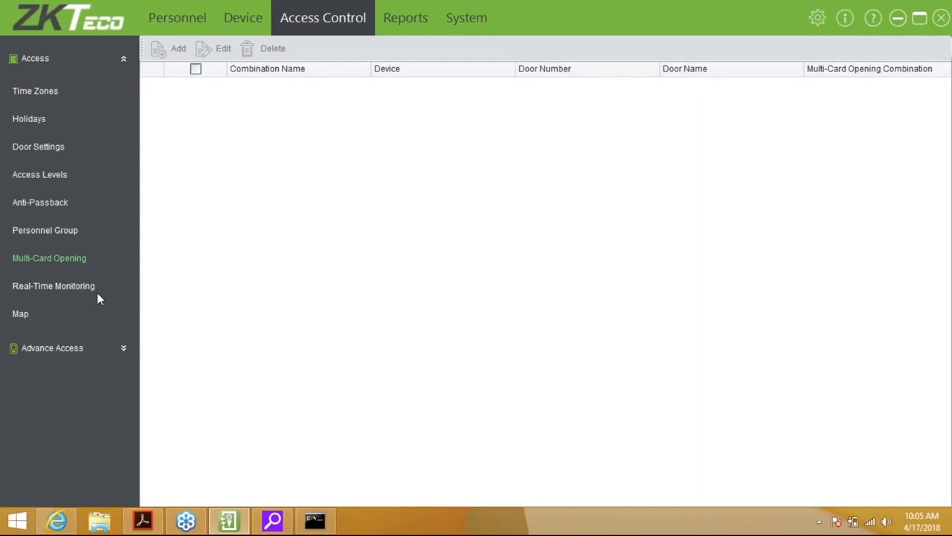
# Show the door Map with its live event log, enlarge the map pane, and expand Advance Access
pyautogui.click(20, 314)
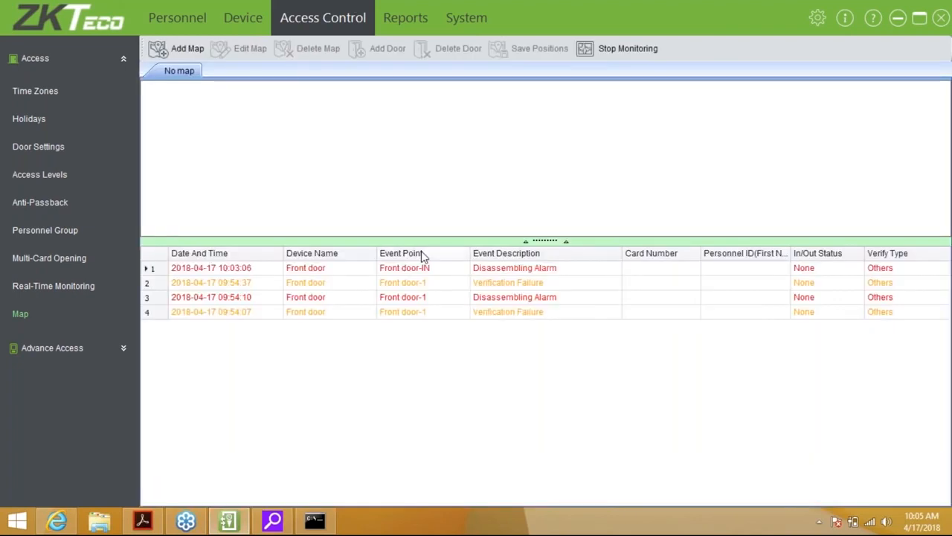
pyautogui.moveTo(555, 243); pyautogui.dragTo(549, 305)
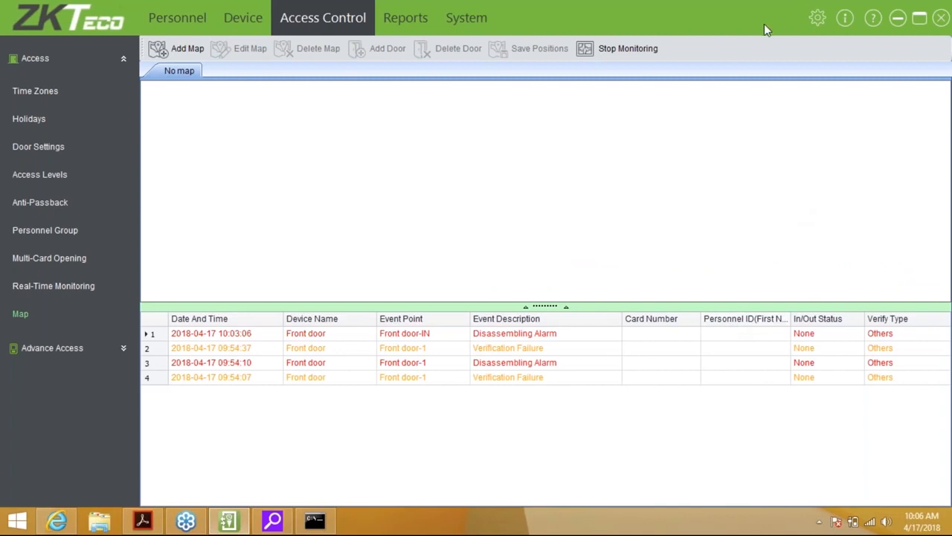
pyautogui.click(123, 347)
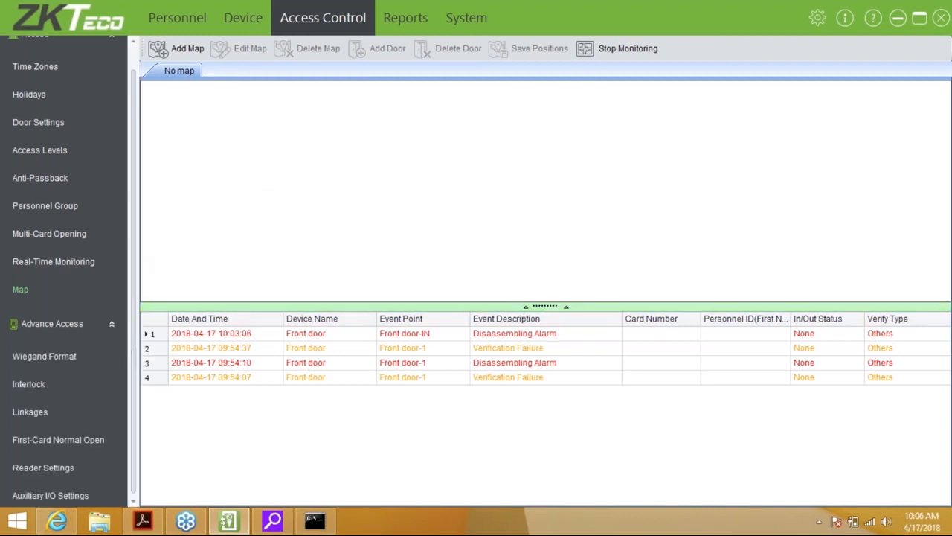
pyautogui.moveTo(132, 325); pyautogui.dragTo(133, 363)
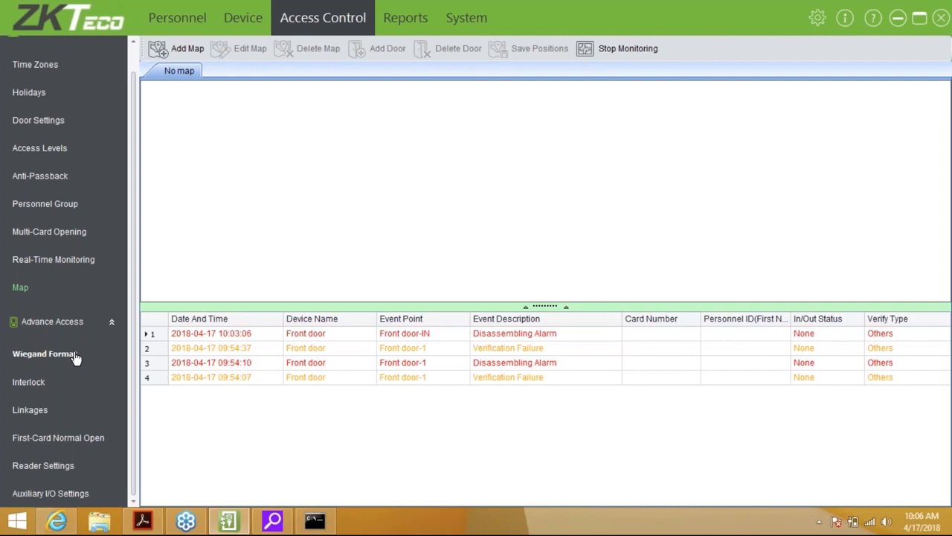
# Look over the Wiegand Format list, cancelling a new format, then view the empty Interlock list
pyautogui.click(44, 354)
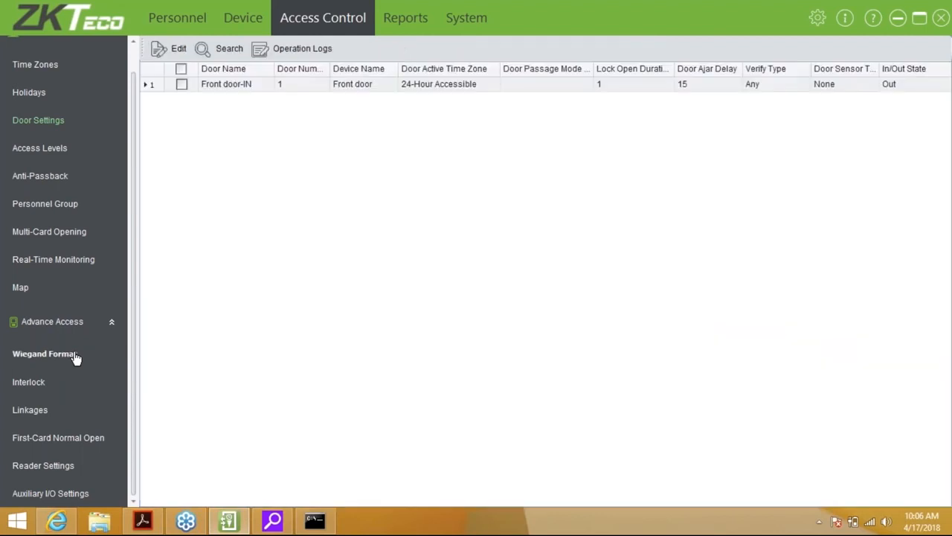
pyautogui.click(44, 354)
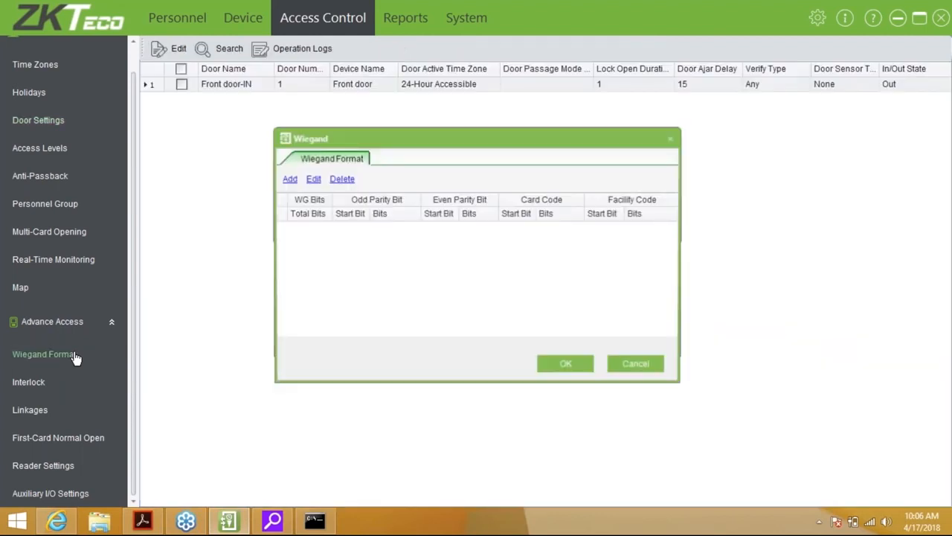
pyautogui.click(288, 179)
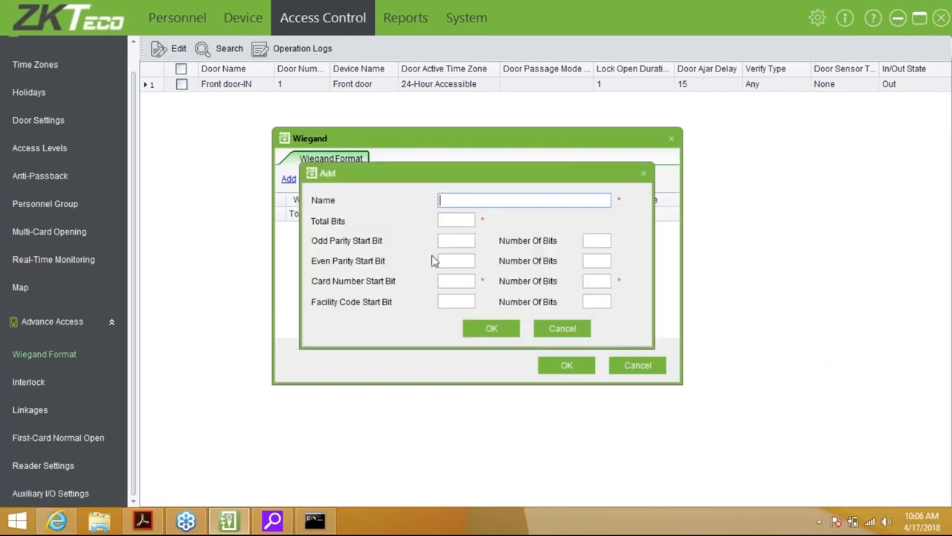
pyautogui.click(562, 328)
pyautogui.click(621, 365)
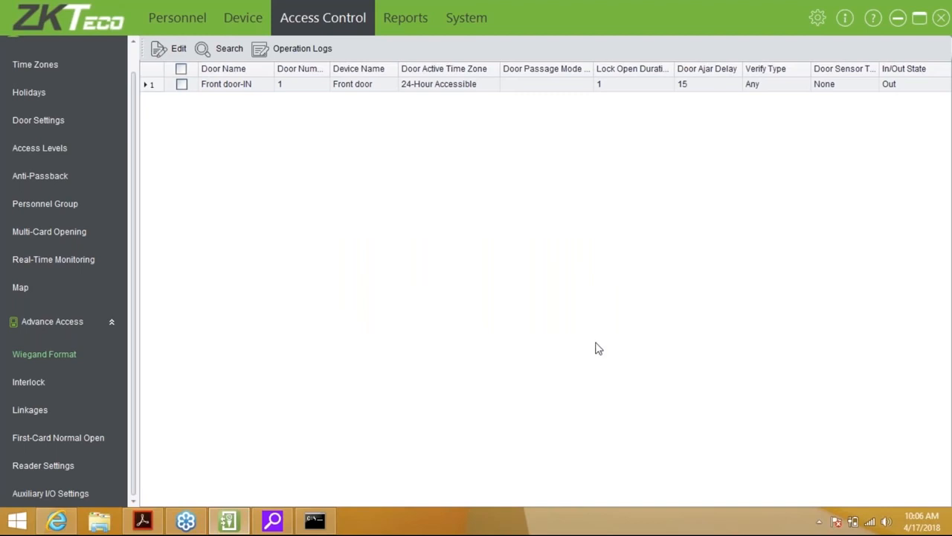
pyautogui.click(30, 383)
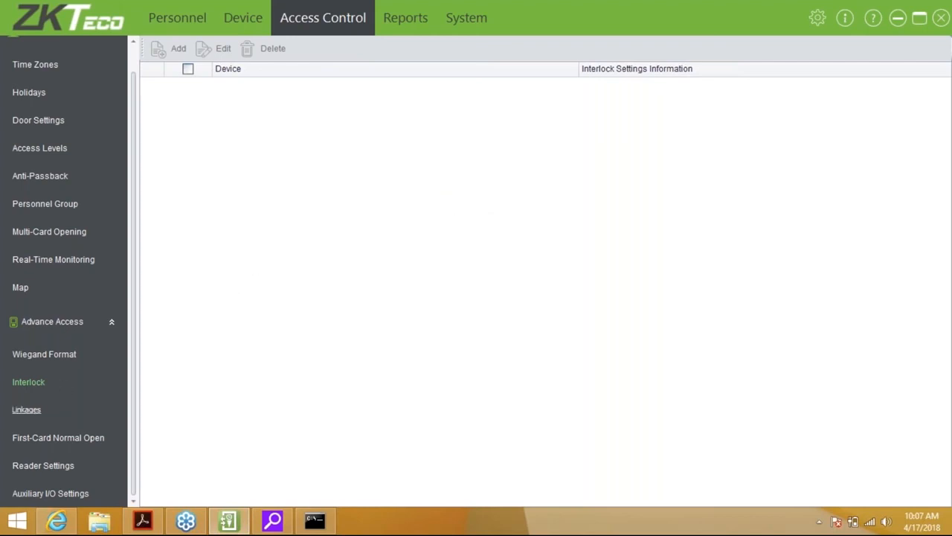
# Browse the empty Linkages list, First-Card Normal Open settings, then the Reader Settings page
pyautogui.click(30, 410)
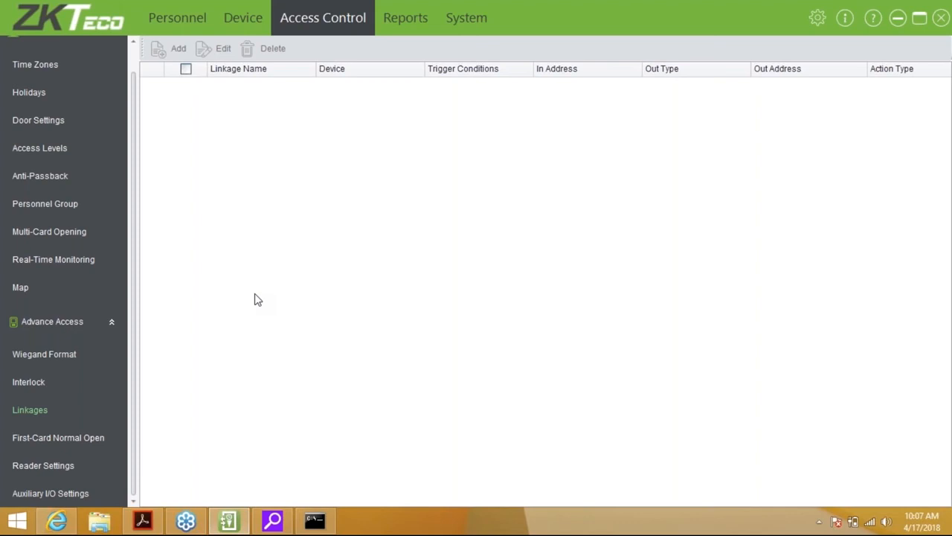
pyautogui.click(85, 444)
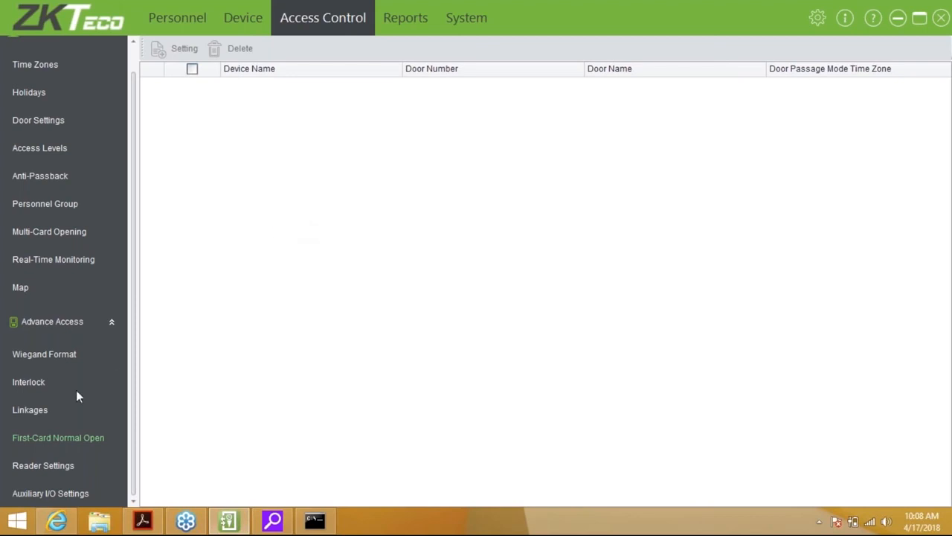
pyautogui.click(43, 466)
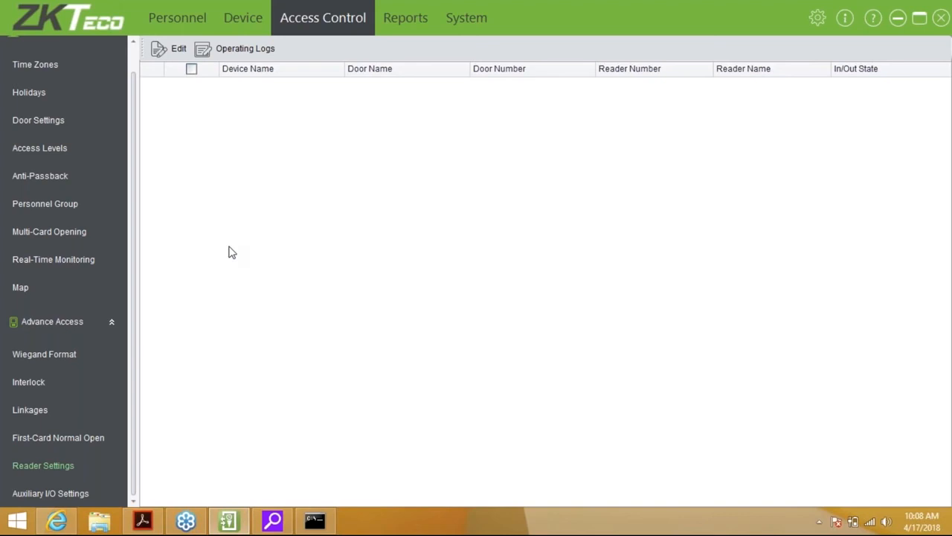
# Try editing reader settings with none selected, dismiss the warning, and view the empty Auxiliary I/O list
pyautogui.click(183, 54)
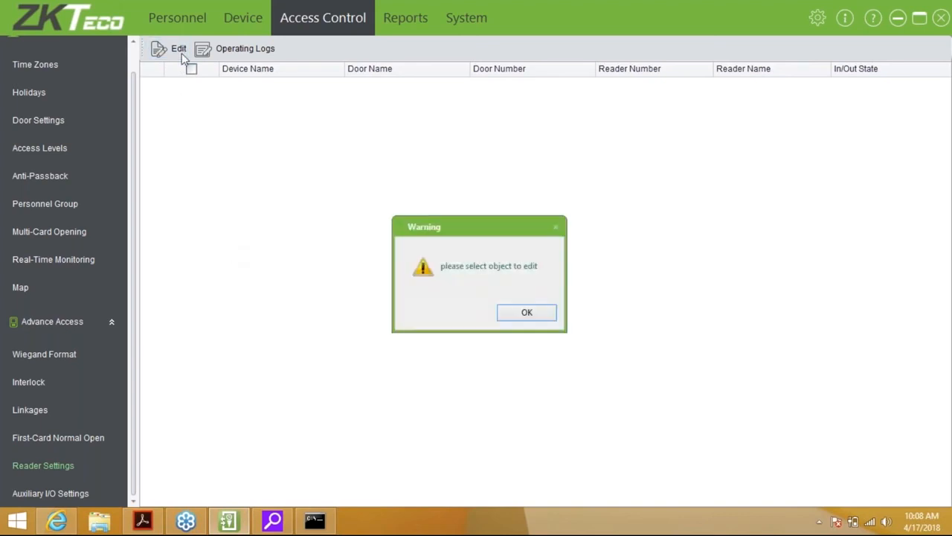
pyautogui.click(526, 313)
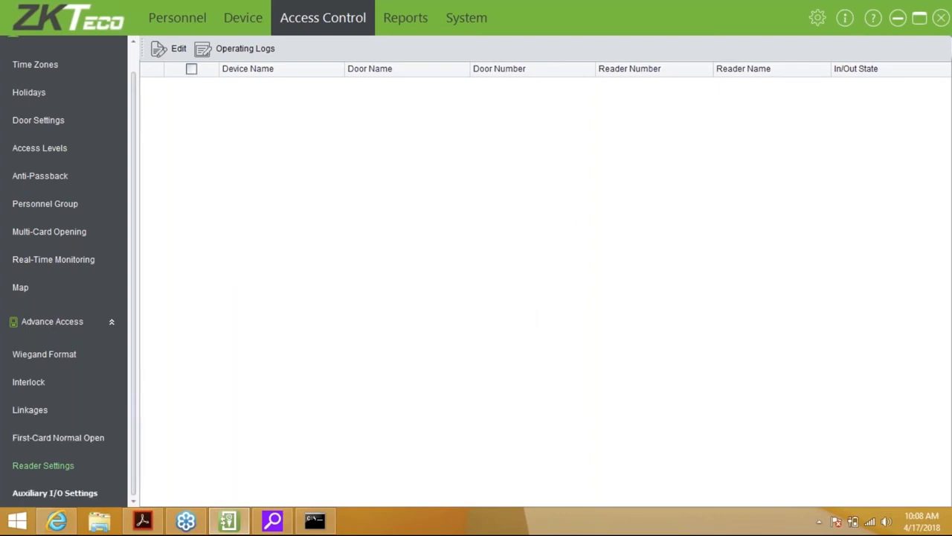
pyautogui.click(44, 494)
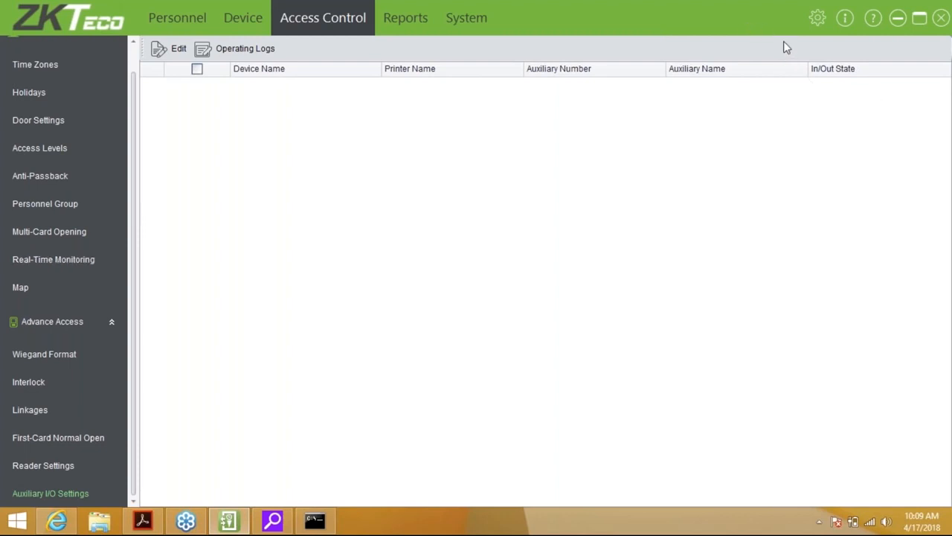
# Check today's six events in Reports, then open Get Logs for the Front door device
pyautogui.click(417, 17)
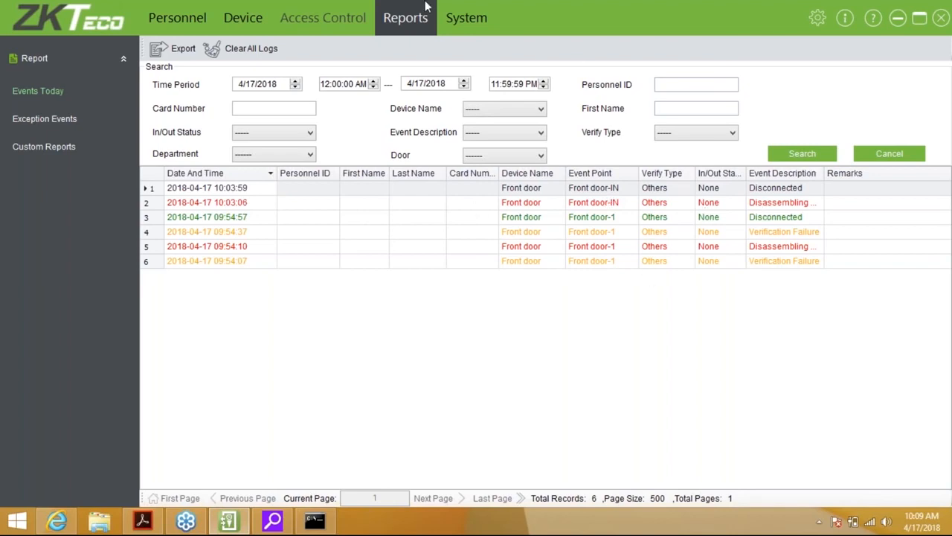
pyautogui.click(253, 19)
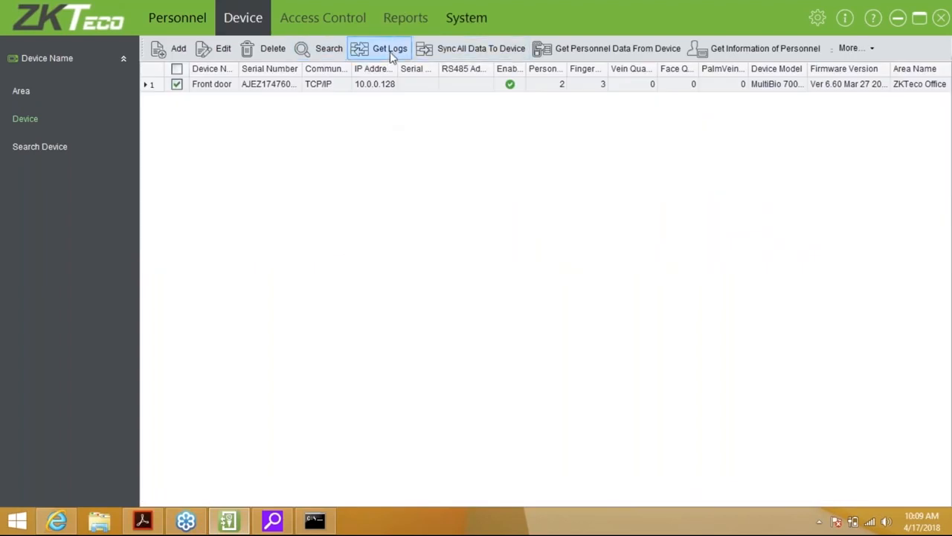
pyautogui.click(389, 50)
# Download the Front door's new logs, then view Events Today now listing 12 records
pyautogui.click(513, 322)
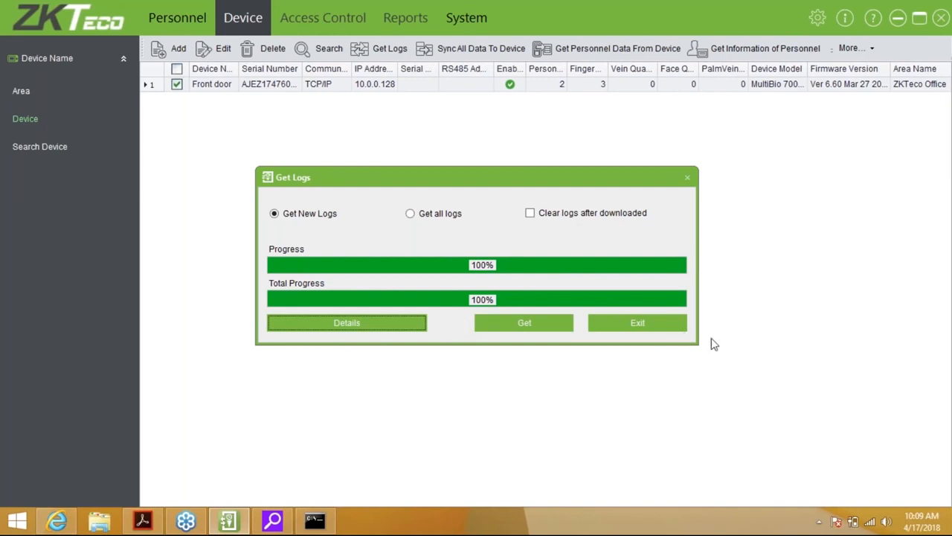
pyautogui.click(659, 329)
pyautogui.click(413, 20)
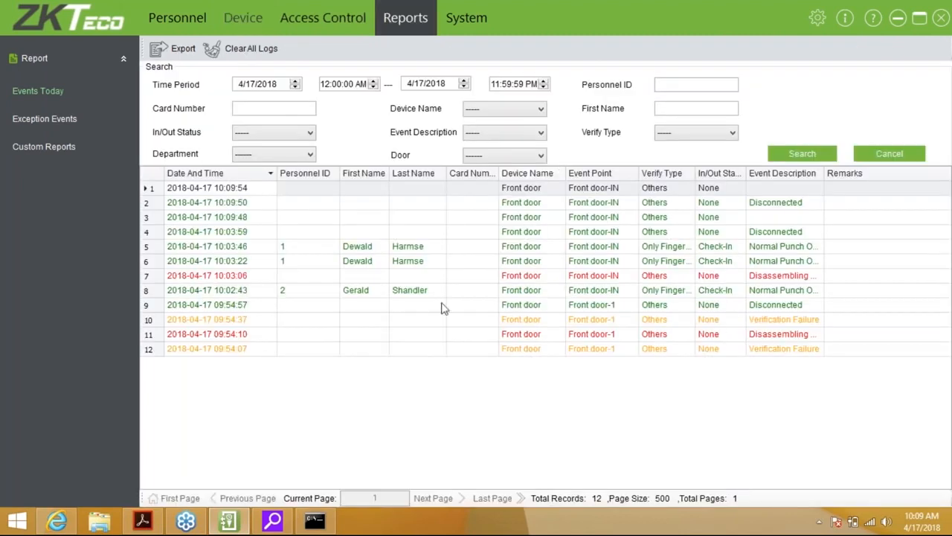
# Search events for personnel ID 2, then list exception events with a wider Event Description column
pyautogui.click(442, 307)
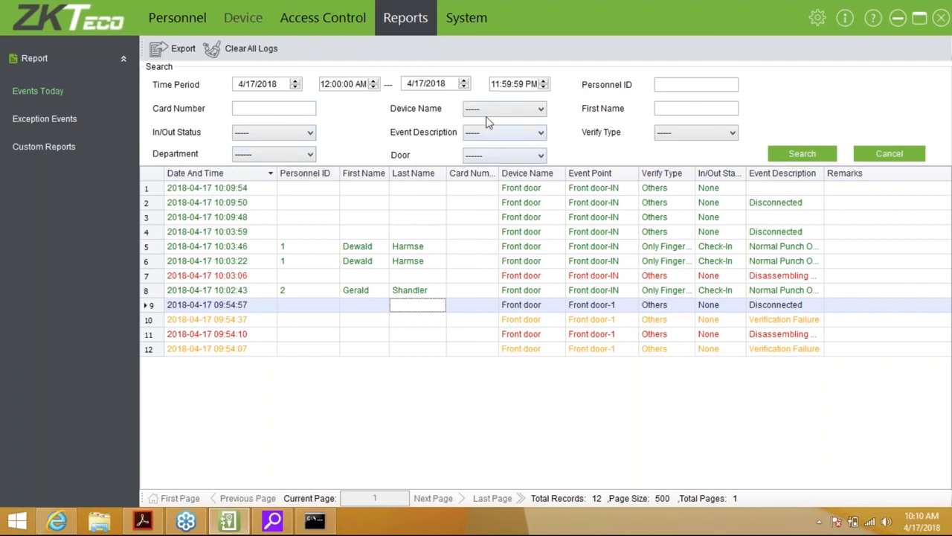
pyautogui.click(660, 83)
pyautogui.write('2')
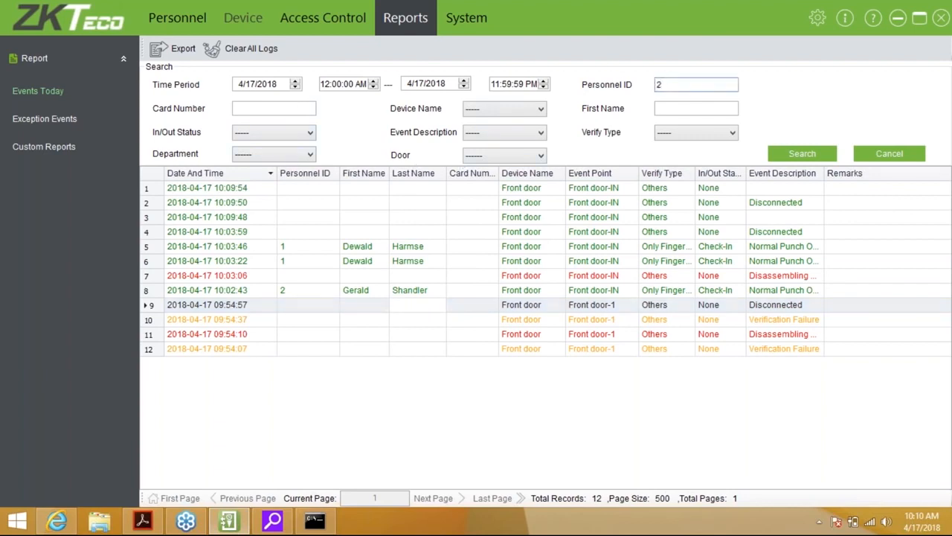
pyautogui.click(796, 153)
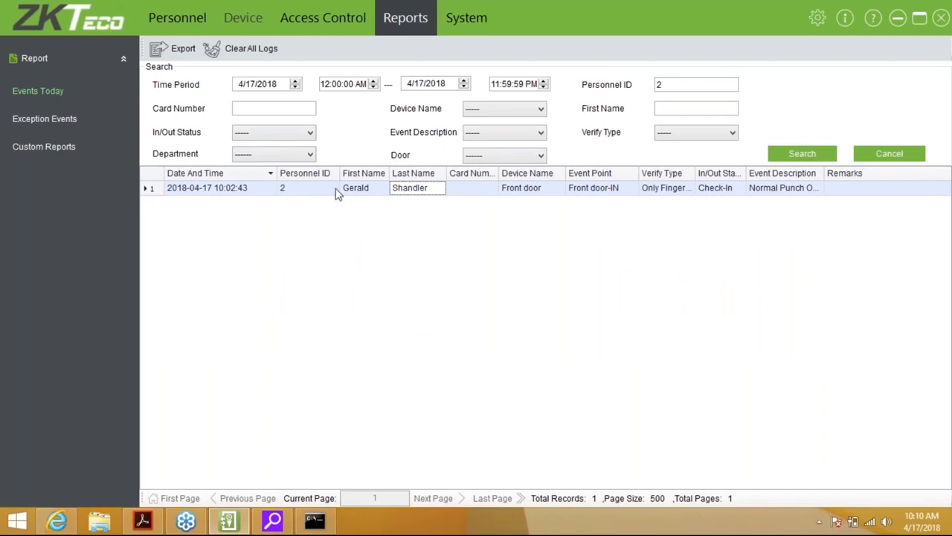
pyautogui.click(44, 118)
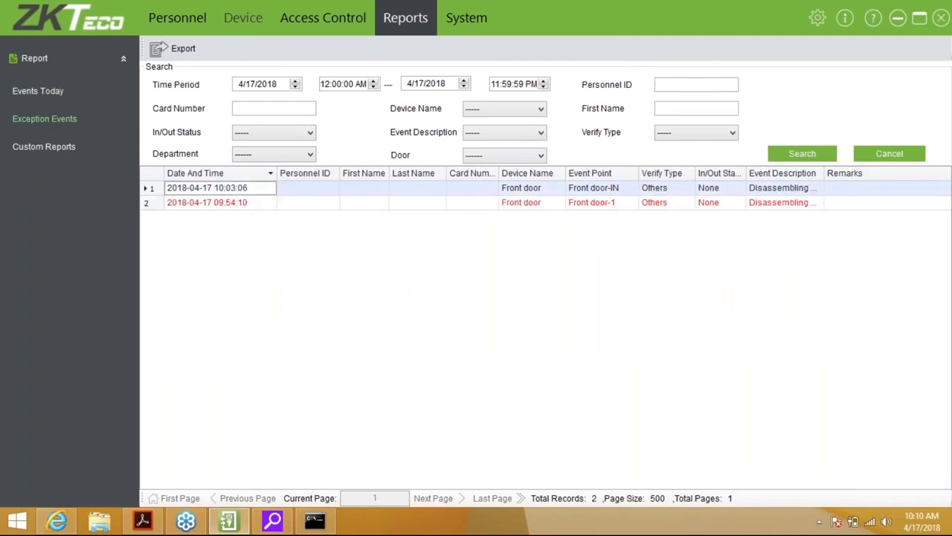
pyautogui.moveTo(824, 173); pyautogui.dragTo(848, 173)
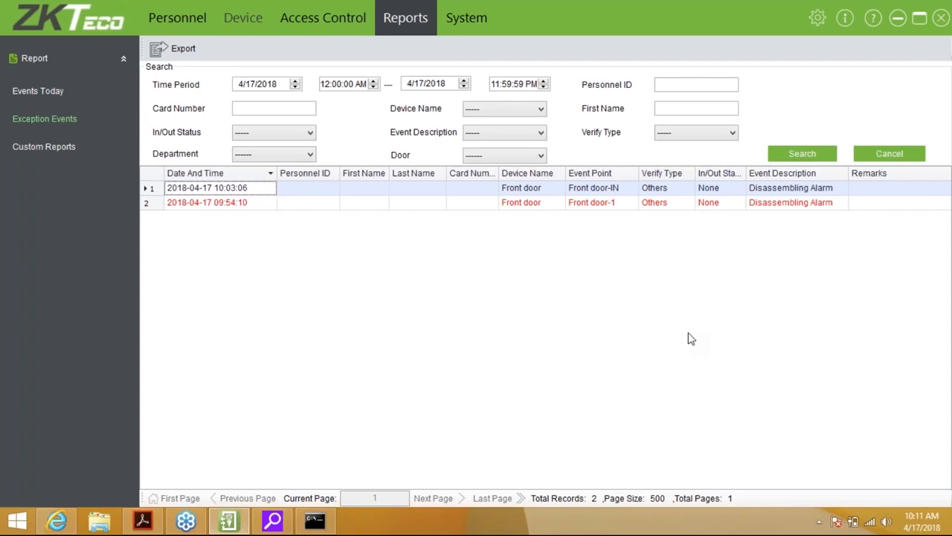
# Switch from the exception events to the Custom Reports page, which lists no reports
pyautogui.click(49, 142)
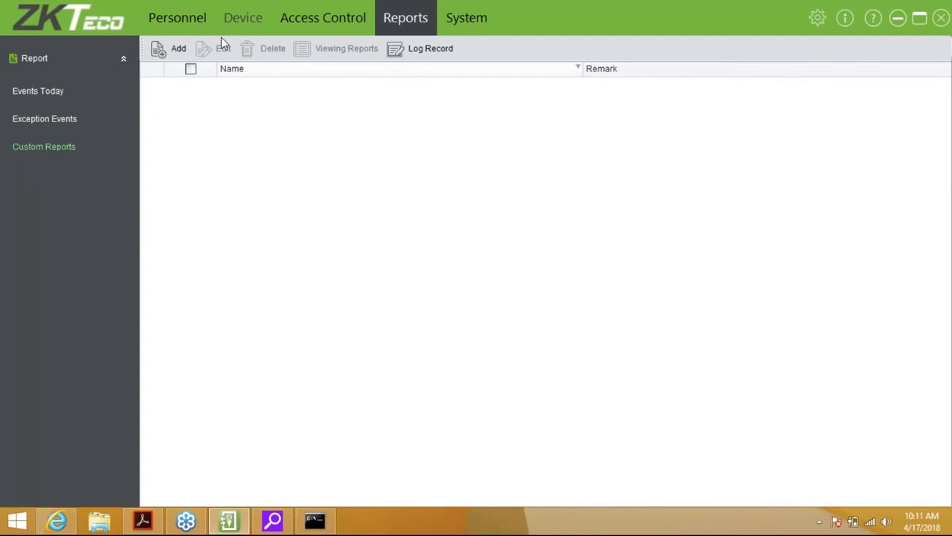
pyautogui.click(171, 45)
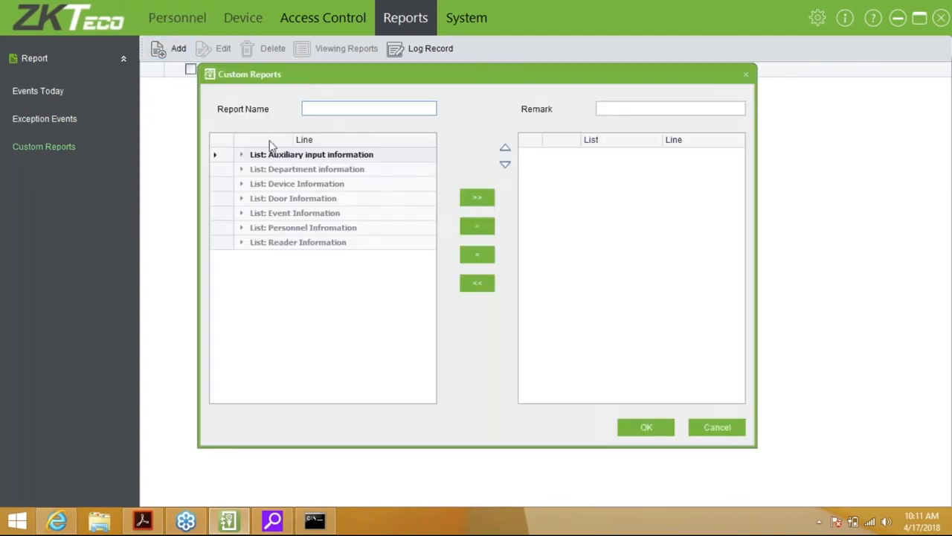
pyautogui.click(244, 155)
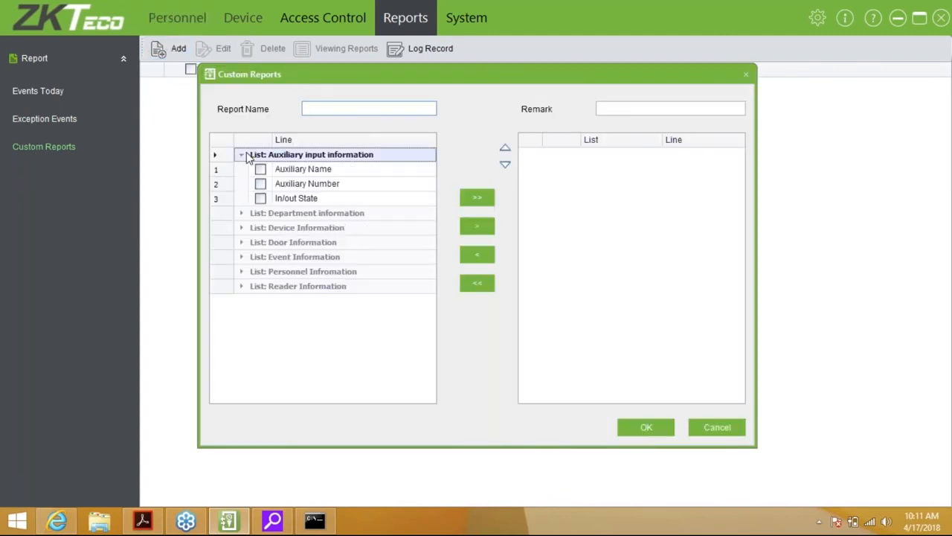
pyautogui.click(244, 215)
pyautogui.click(247, 289)
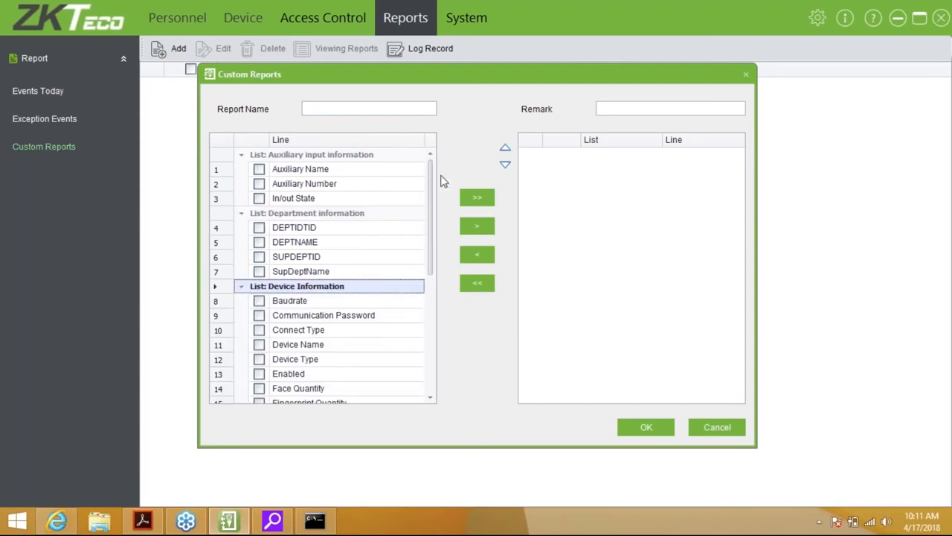
pyautogui.moveTo(431, 197); pyautogui.dragTo(425, 326)
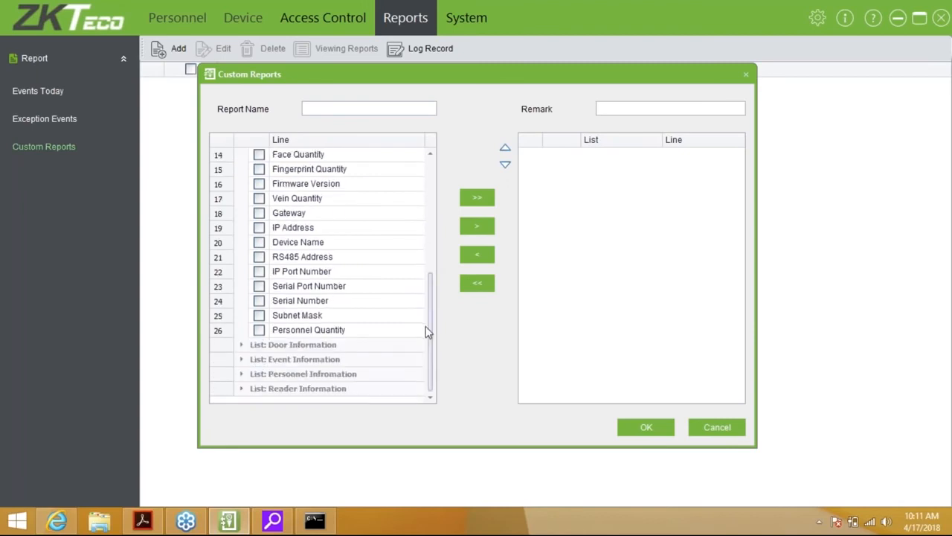
pyautogui.click(707, 427)
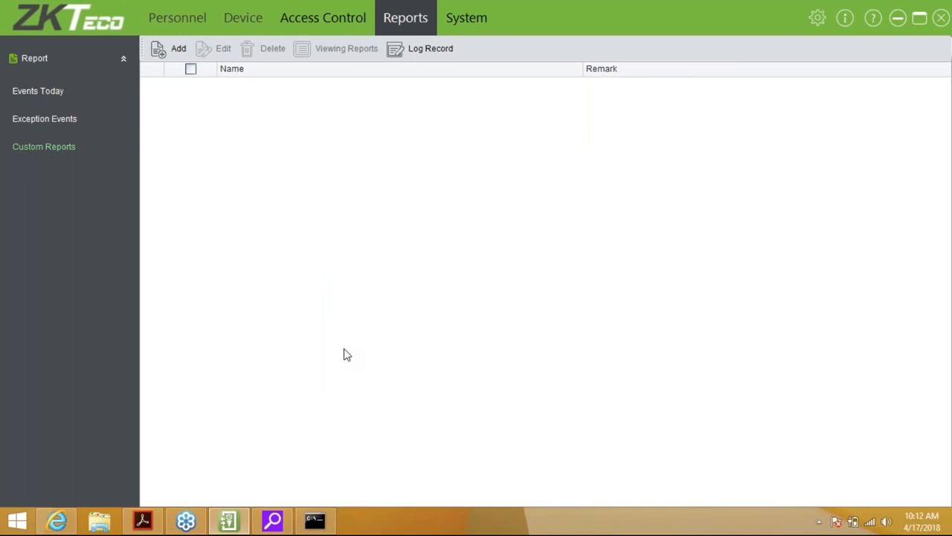
# In System, expand Data Base and leave the Database Connection set to Access unchanged
pyautogui.click(486, 15)
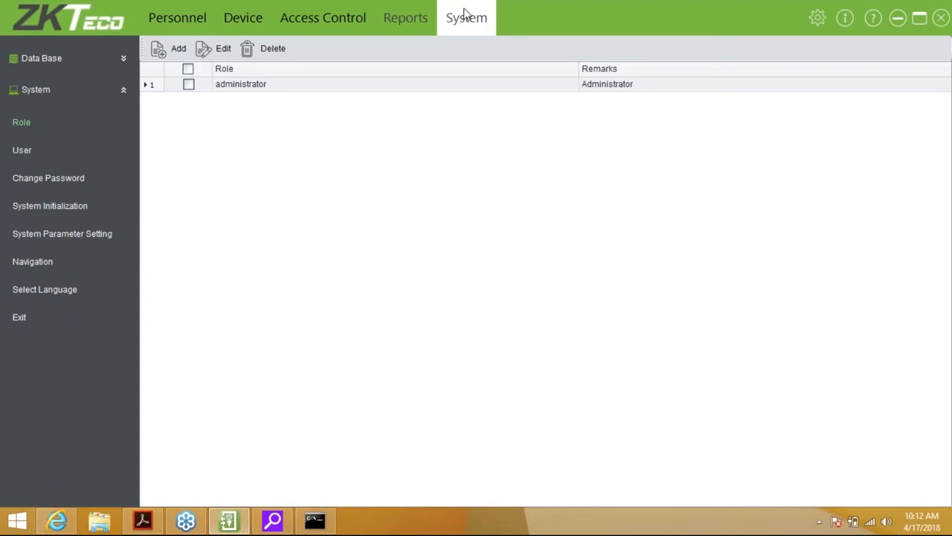
pyautogui.click(121, 59)
pyautogui.click(82, 96)
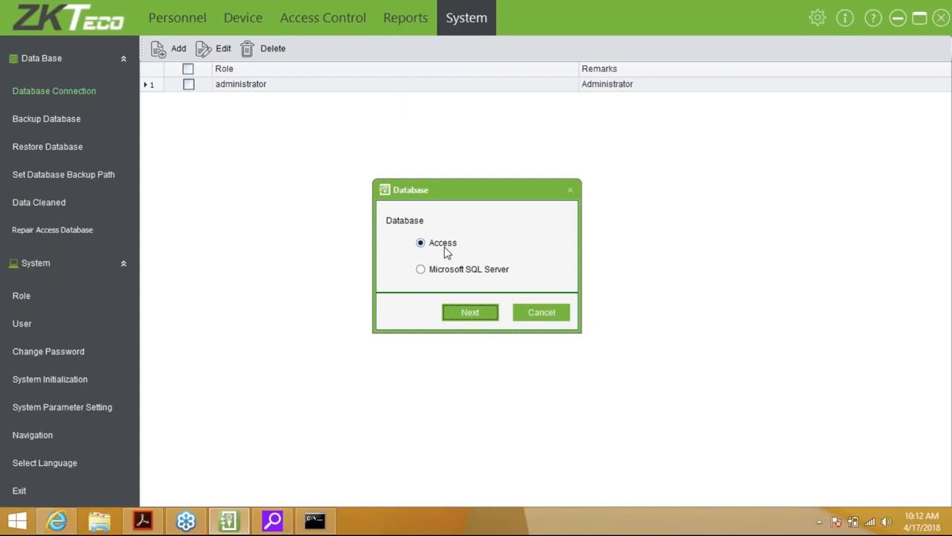
pyautogui.click(543, 312)
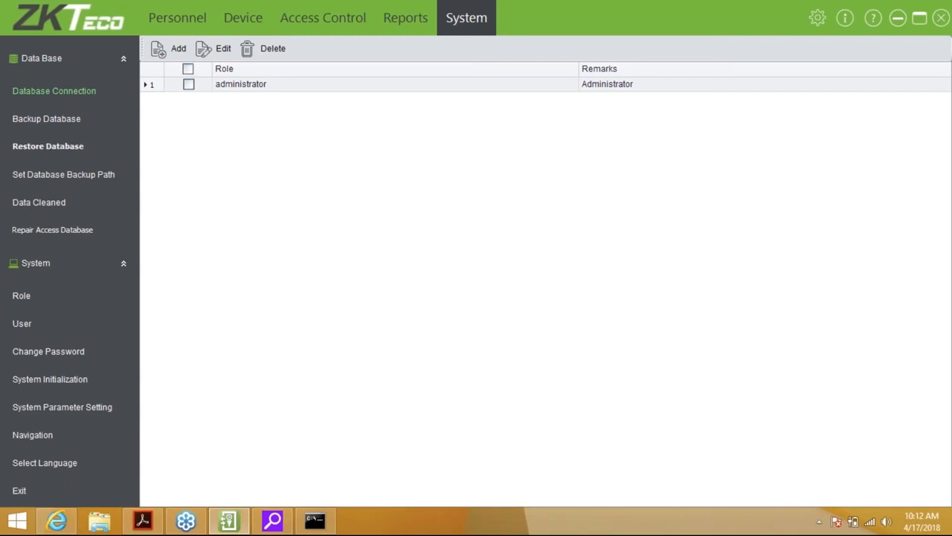
pyautogui.click(51, 120)
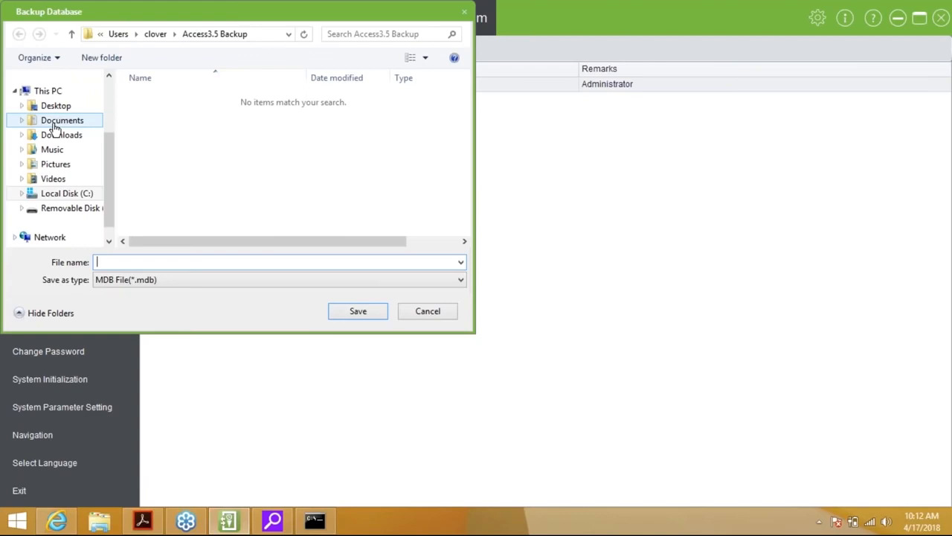
# Save the database backup as 'Access 3.5', then open and cancel Restore Database
pyautogui.write('A')
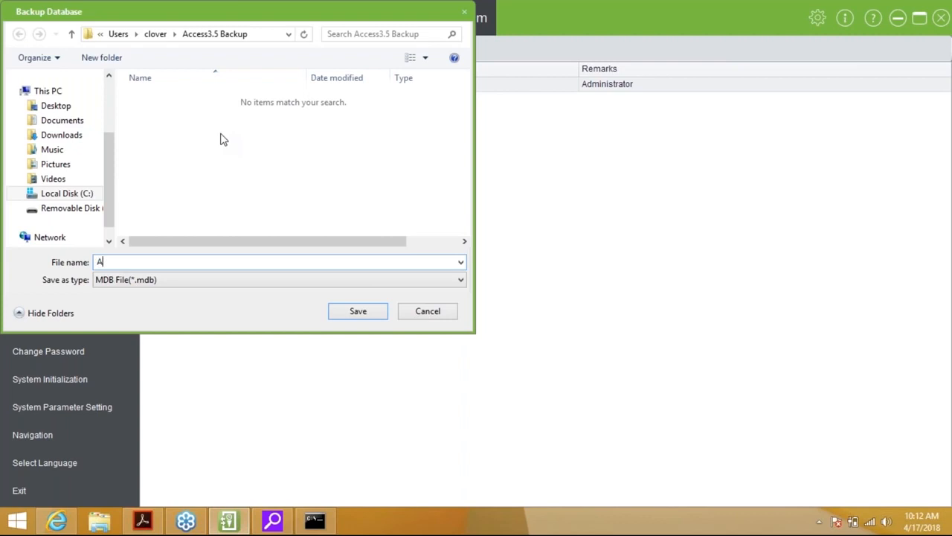
pyautogui.write('ccess 3.5')
pyautogui.press('Return')
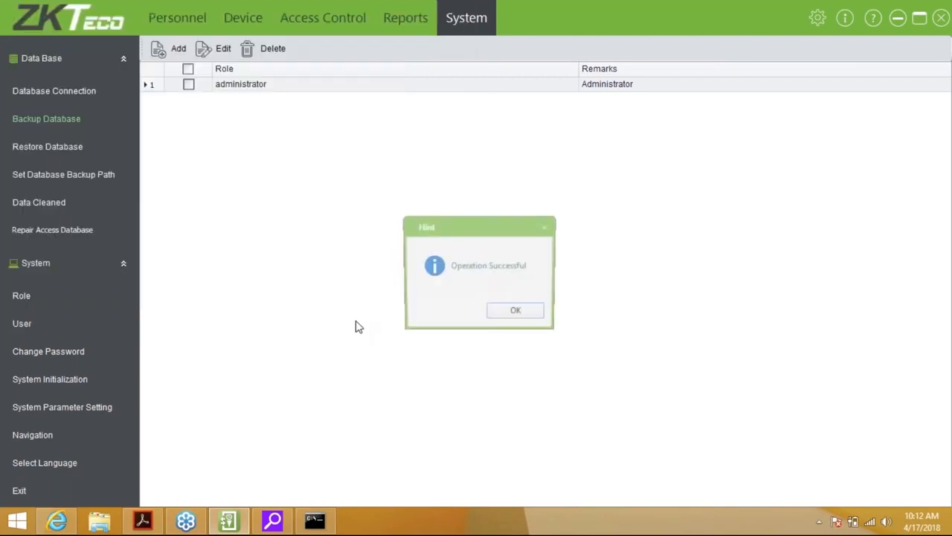
pyautogui.click(66, 156)
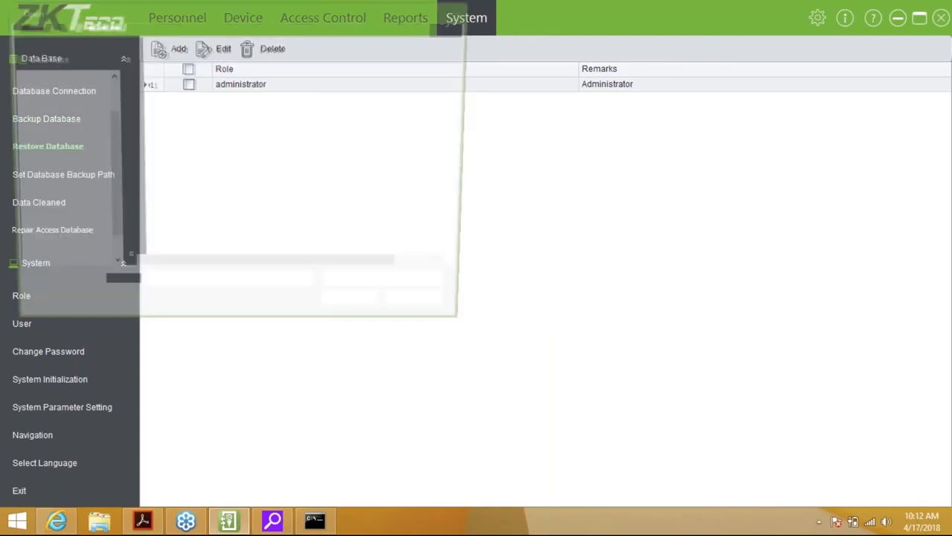
pyautogui.click(427, 311)
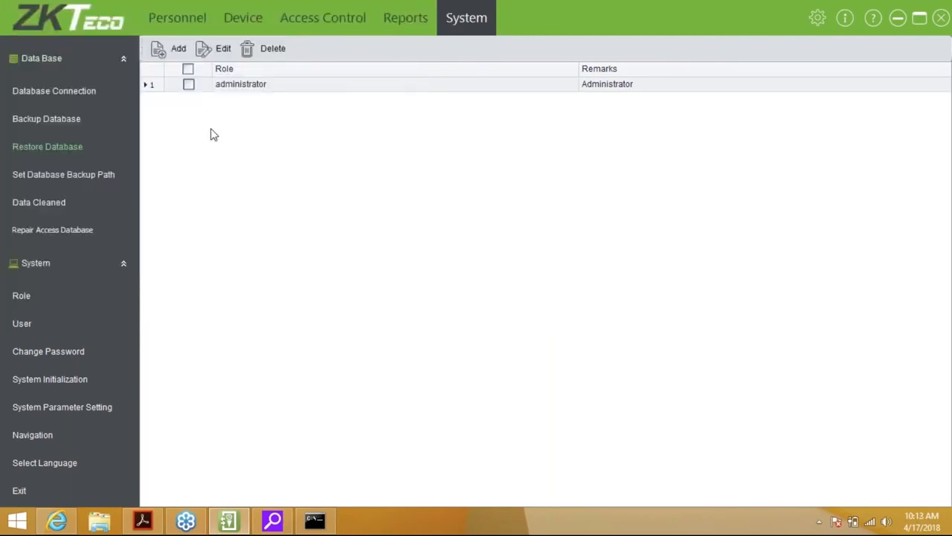
pyautogui.click(63, 174)
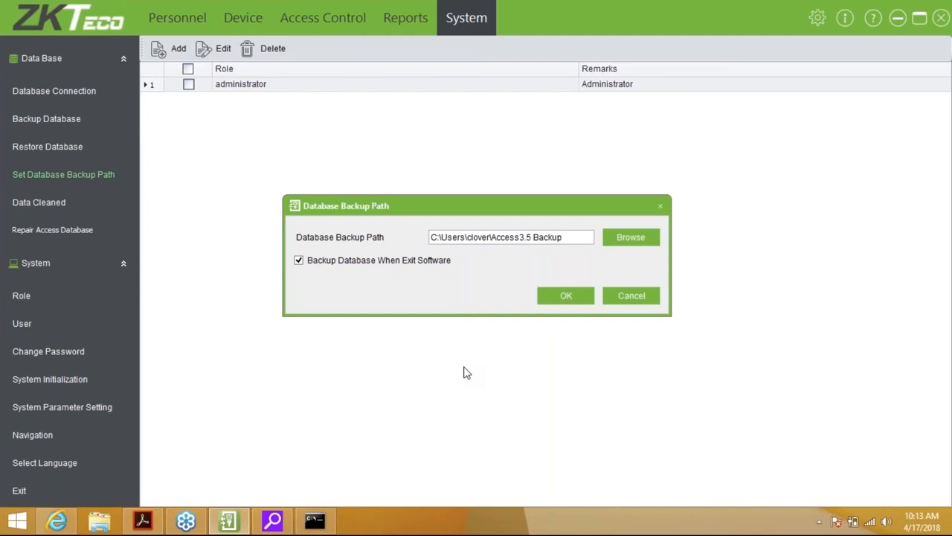
# Confirm the Access3.5 Backup path with Backup Database When Exit Software checked
pyautogui.click(566, 299)
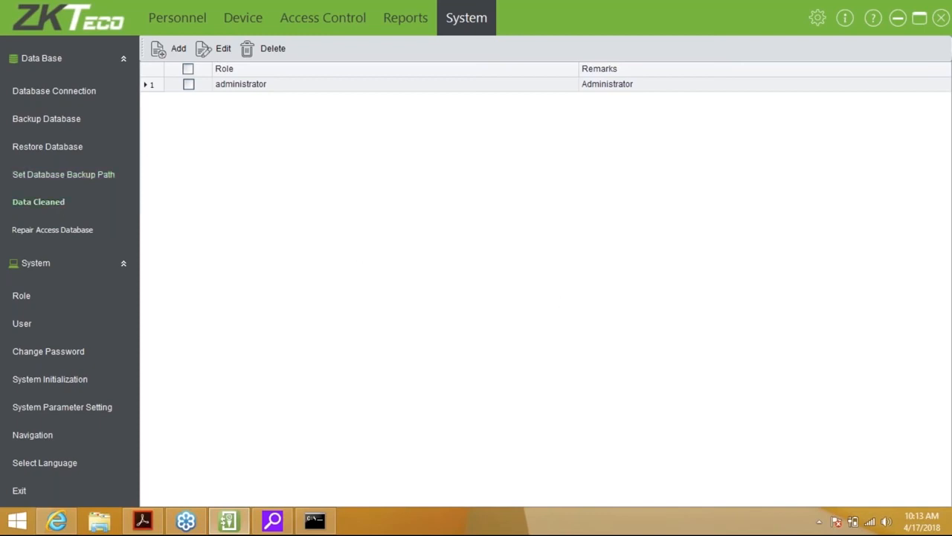
pyautogui.click(38, 202)
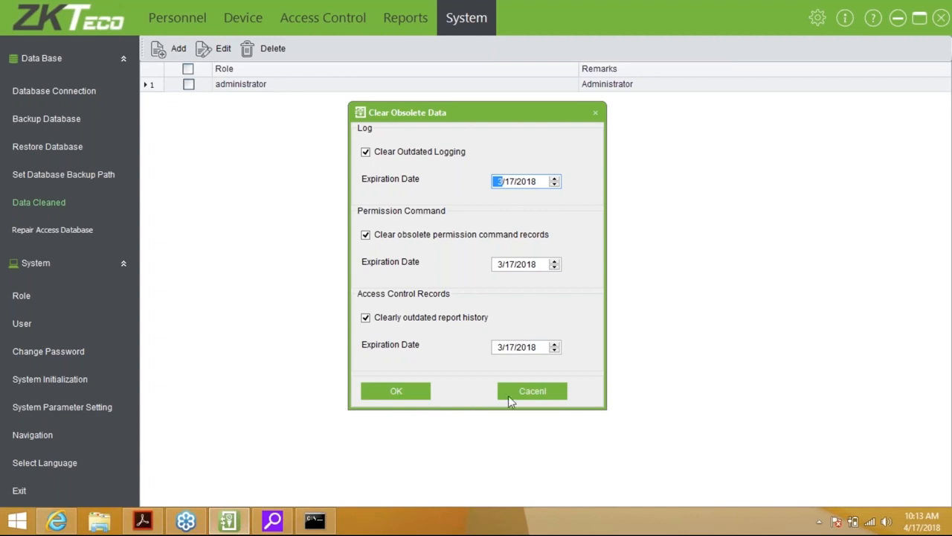
# Clear logs, permission commands and report history older than 3/17/2018
pyautogui.click(408, 399)
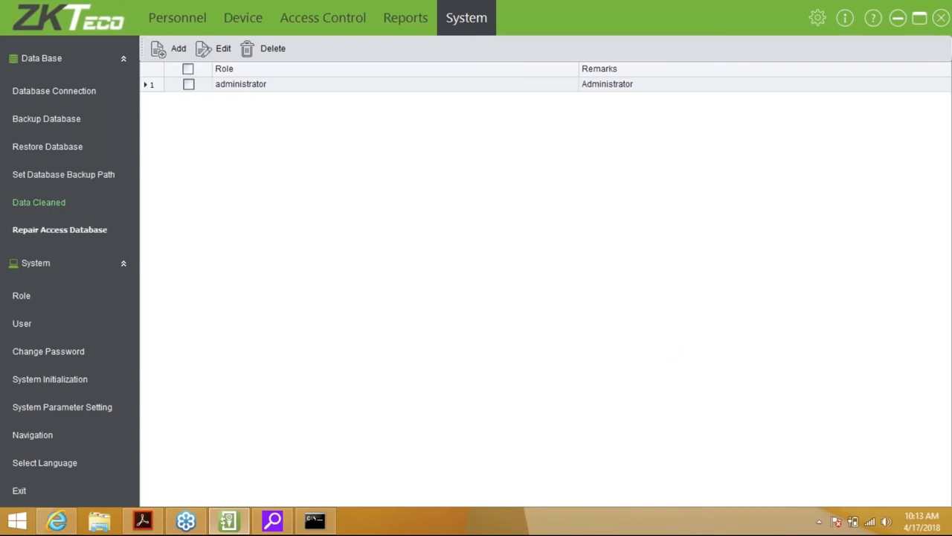
pyautogui.click(60, 229)
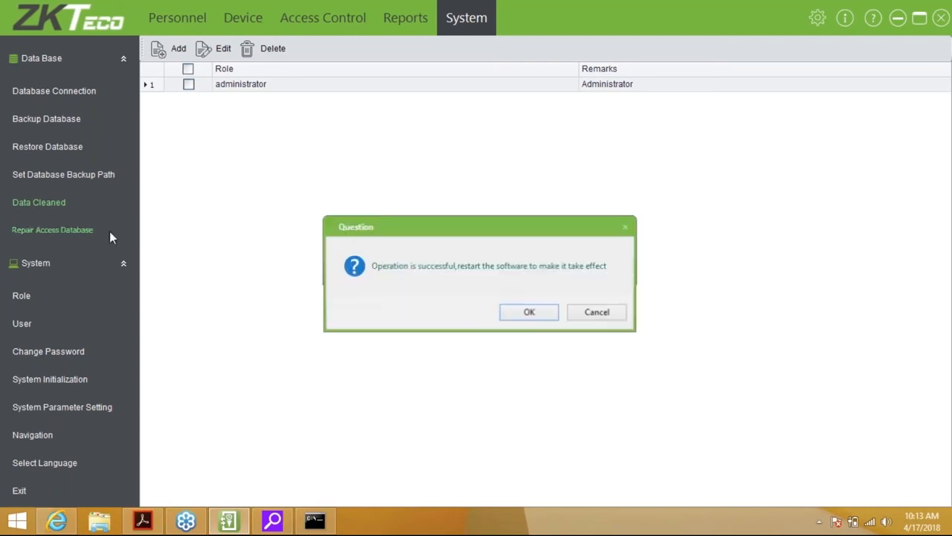
# Acknowledge that the Access database repair needs a restart to take effect
pyautogui.press('Return')
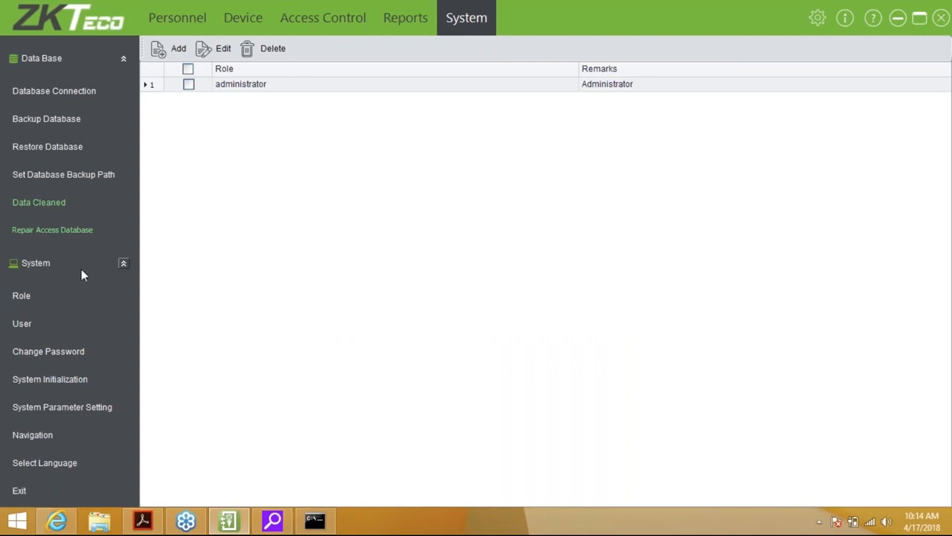
# Start a new role granting only Browse permission for Real-Time Monitoring
pyautogui.click(21, 295)
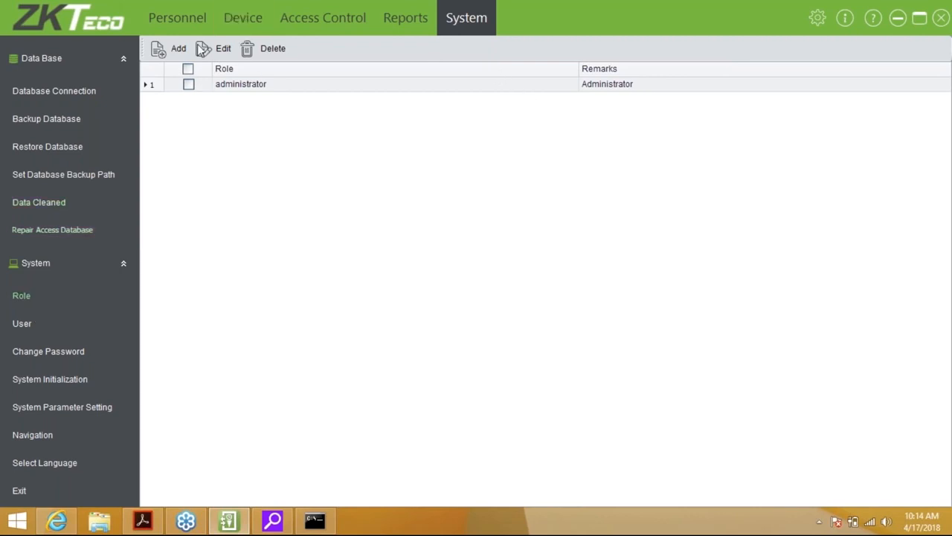
pyautogui.click(172, 60)
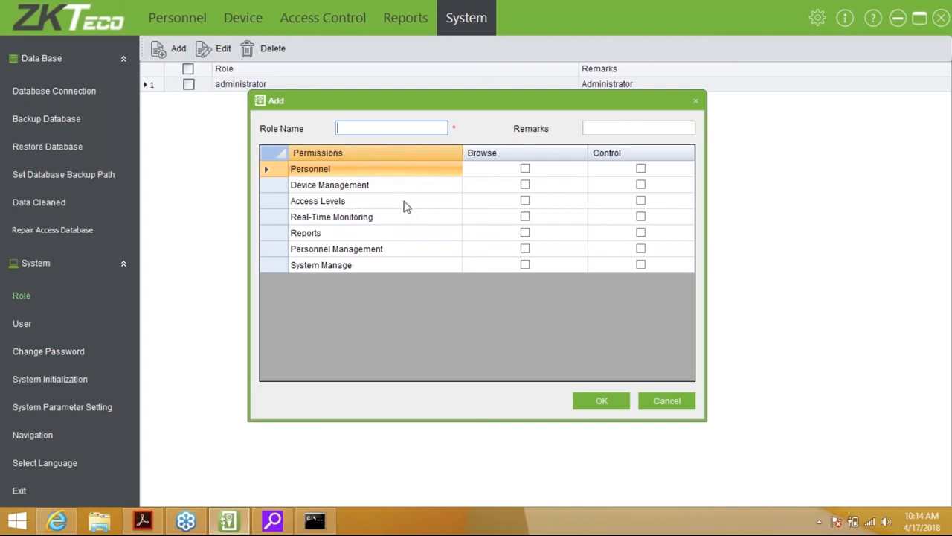
pyautogui.click(525, 171)
pyautogui.click(525, 171)
pyautogui.click(526, 172)
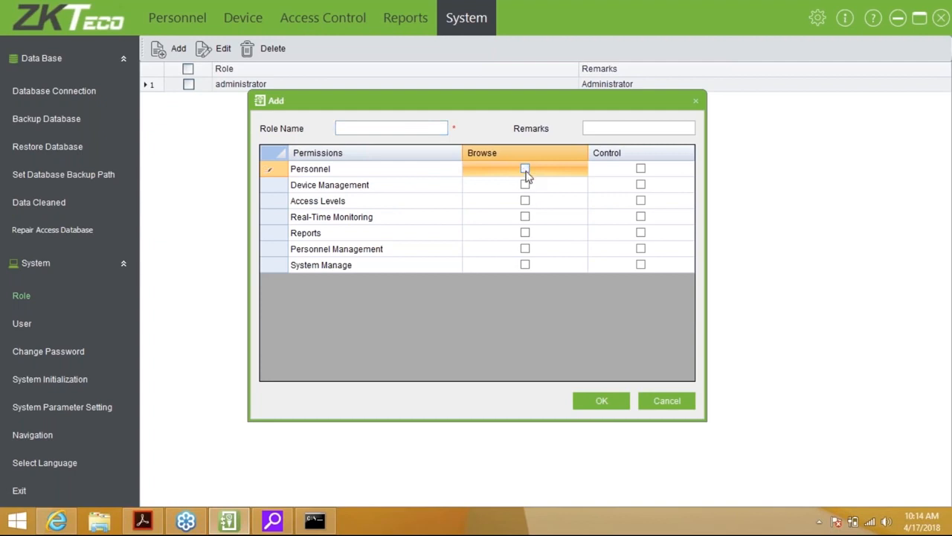
pyautogui.click(525, 217)
pyautogui.click(525, 217)
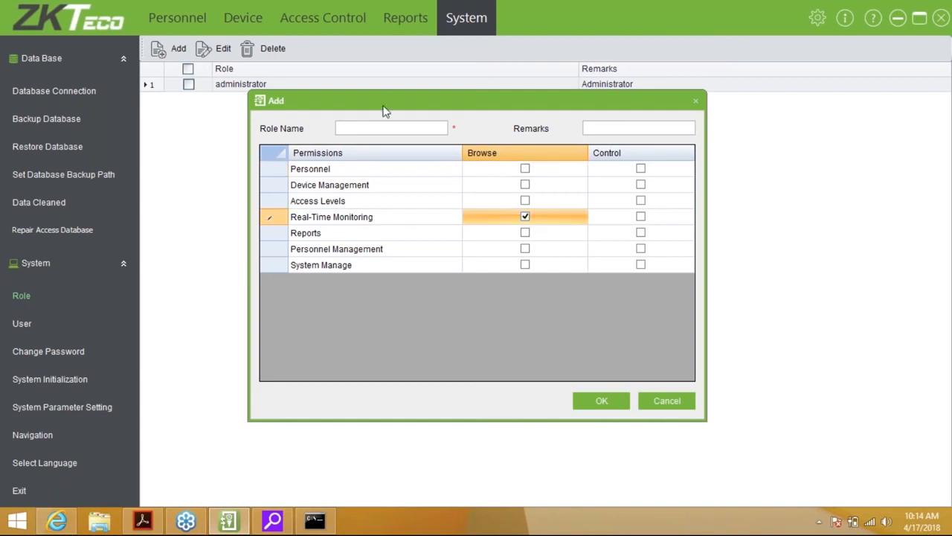
# Name the role 'Monitoring' and save it
pyautogui.click(391, 128)
pyautogui.write('Mon')
pyautogui.press('BackSpace')
pyautogui.write('nori')
pyautogui.press('BackSpace')
pyautogui.press('BackSpace')
pyautogui.press('BackSpace')
pyautogui.write('itoring')
pyautogui.press('Tab')
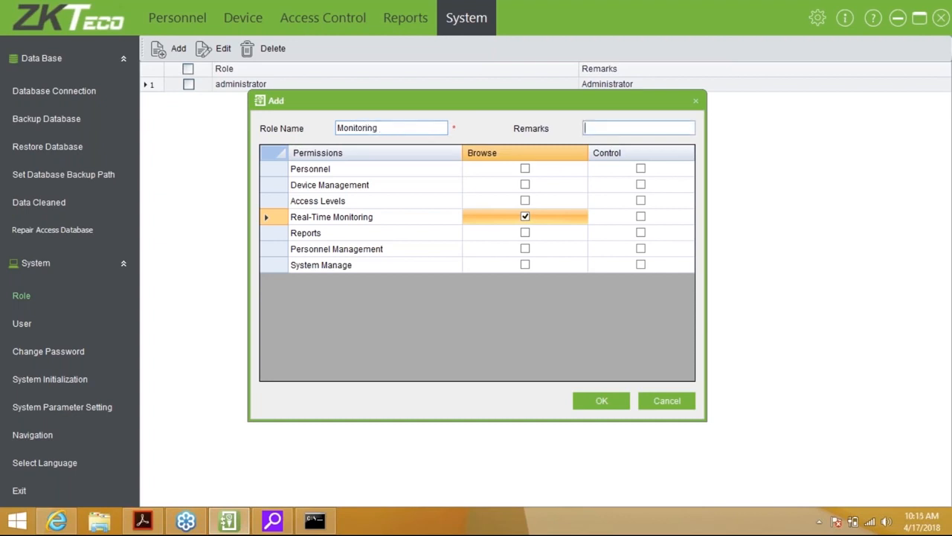
pyautogui.click(595, 402)
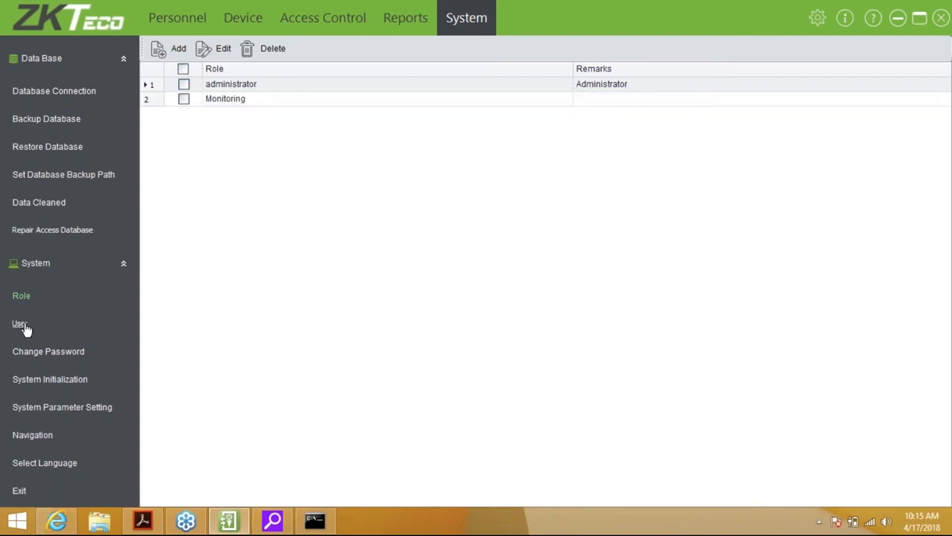
pyautogui.click(21, 324)
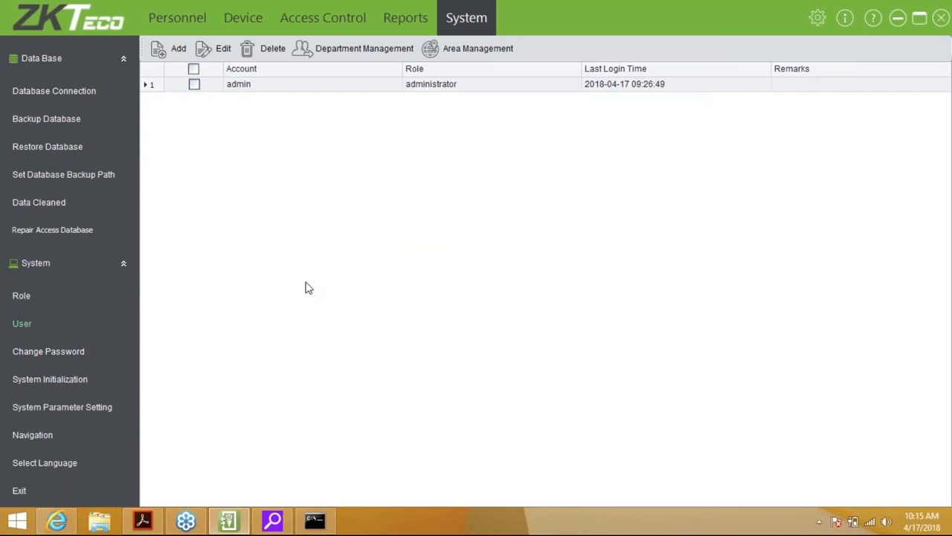
# Start a new user account, entering the user name and a confirmed password
pyautogui.click(176, 52)
pyautogui.write('dewald')
pyautogui.press('Tab')
pyautogui.write('*******')
pyautogui.press('Tab')
pyautogui.write('******')
pyautogui.press('Tab')
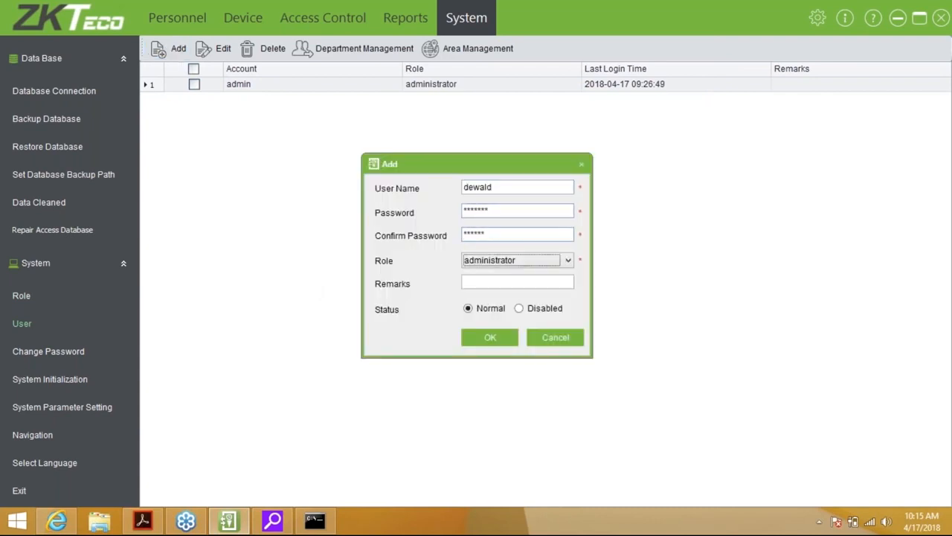
pyautogui.click(529, 211)
pyautogui.press('BackSpace')
pyautogui.press('BackSpace')
pyautogui.press('BackSpace')
pyautogui.press('BackSpace')
pyautogui.press('BackSpace')
pyautogui.press('BackSpace')
pyautogui.press('BackSpace')
pyautogui.write('**')
pyautogui.press('BackSpace')
pyautogui.press('BackSpace')
pyautogui.write('******')
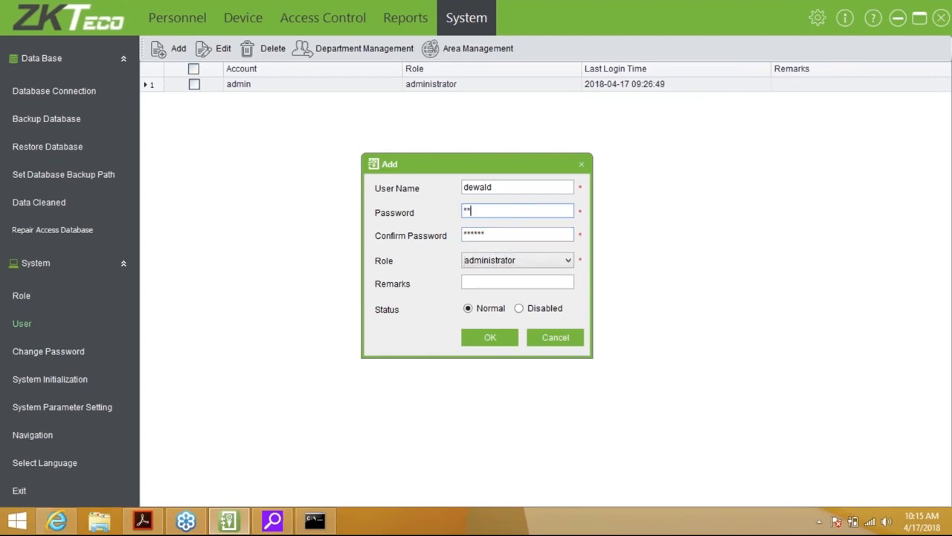
pyautogui.press('Tab')
pyautogui.press('Tab')
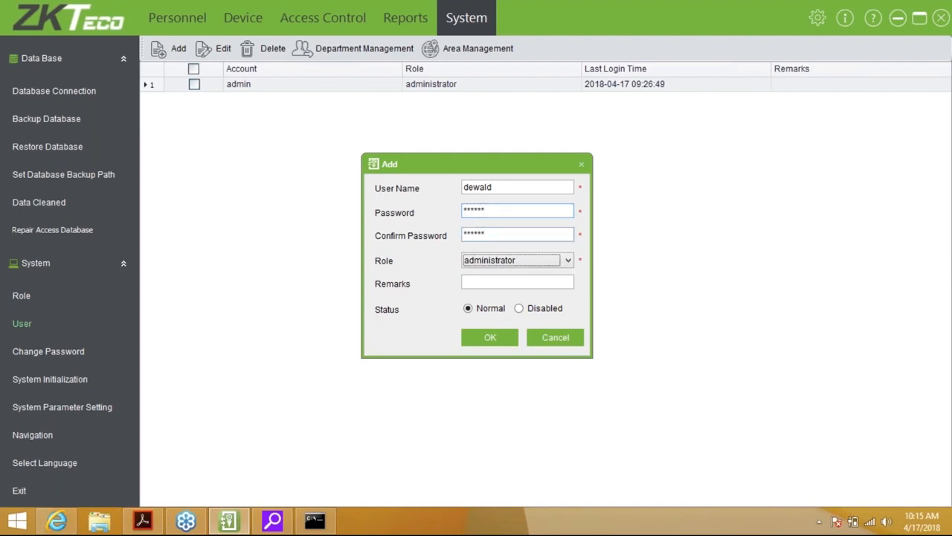
# Assign the Monitoring role to the new user and save the account
pyautogui.click(556, 265)
pyautogui.click(506, 286)
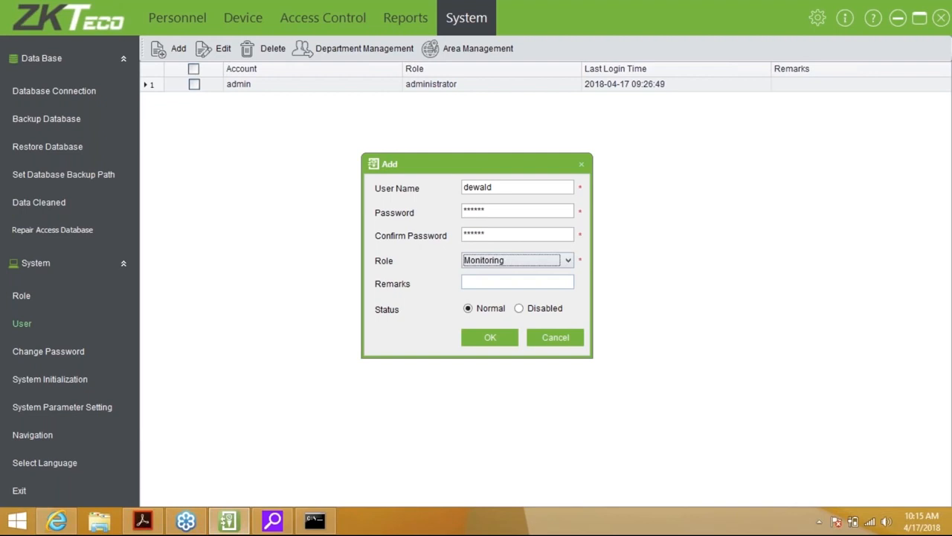
pyautogui.click(505, 339)
# Try the Change Password form, then close it
pyautogui.click(56, 354)
pyautogui.write('****')
pyautogui.press('BackSpace')
pyautogui.press('BackSpace')
pyautogui.press('BackSpace')
pyautogui.press('BackSpace')
pyautogui.click(563, 306)
pyautogui.click(73, 383)
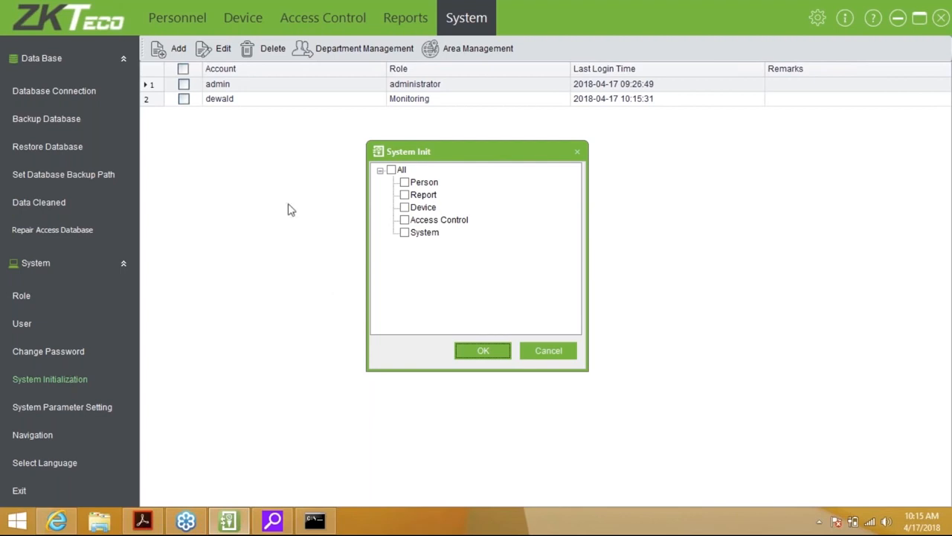
# Tick All modules in System Init, then cancel without initializing anything
pyautogui.click(392, 169)
pyautogui.click(543, 352)
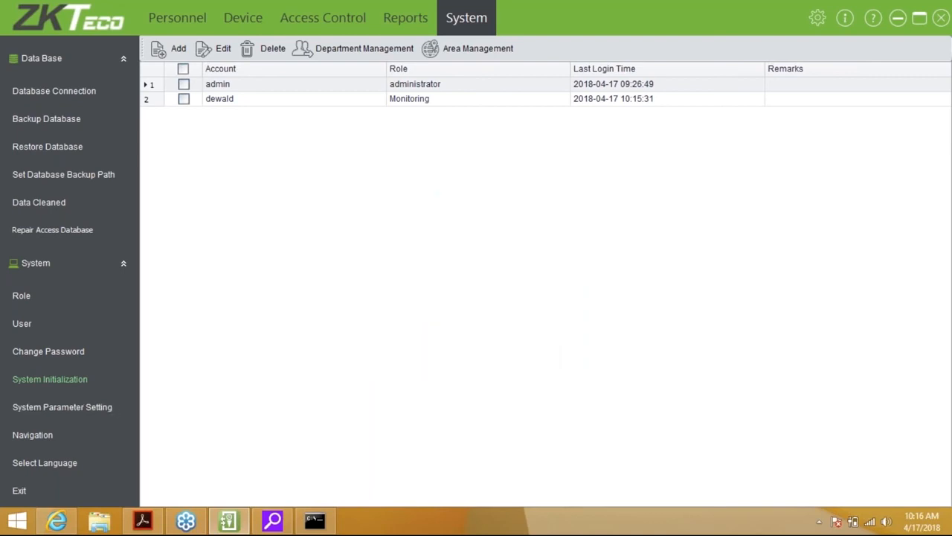
pyautogui.click(55, 407)
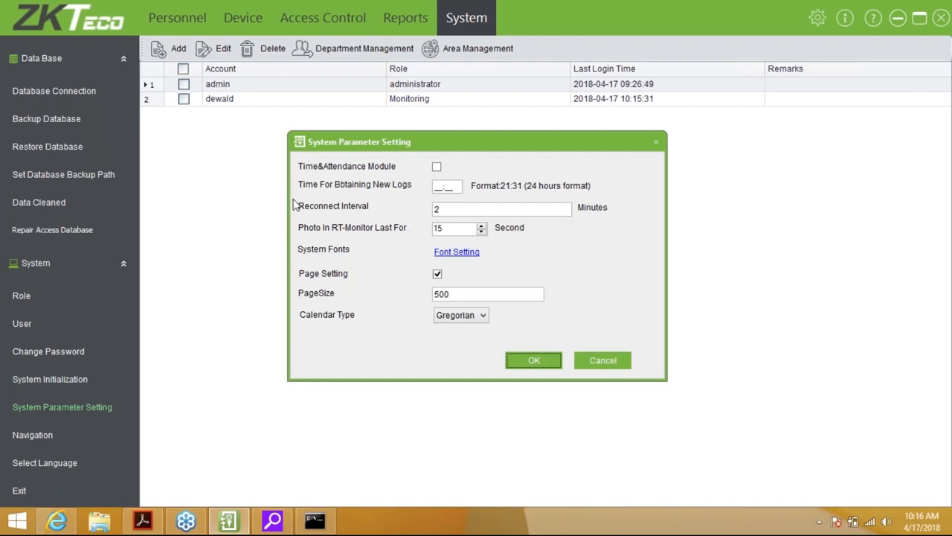
# Set new-log fetching to 22:30 and reconnect interval to 1 minute, save, and acknowledge the restart notice
pyautogui.click(554, 241)
pyautogui.click(445, 186)
pyautogui.write('200')
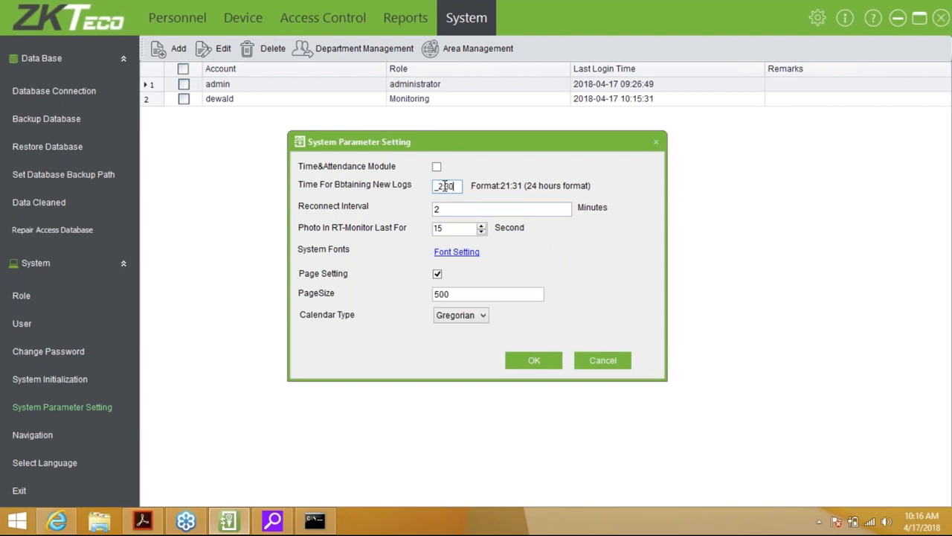
pyautogui.press('Left')
pyautogui.press('Left')
pyautogui.write('2')
pyautogui.click(491, 208)
pyautogui.press('BackSpace')
pyautogui.write('1')
pyautogui.press('Tab')
pyautogui.click(536, 360)
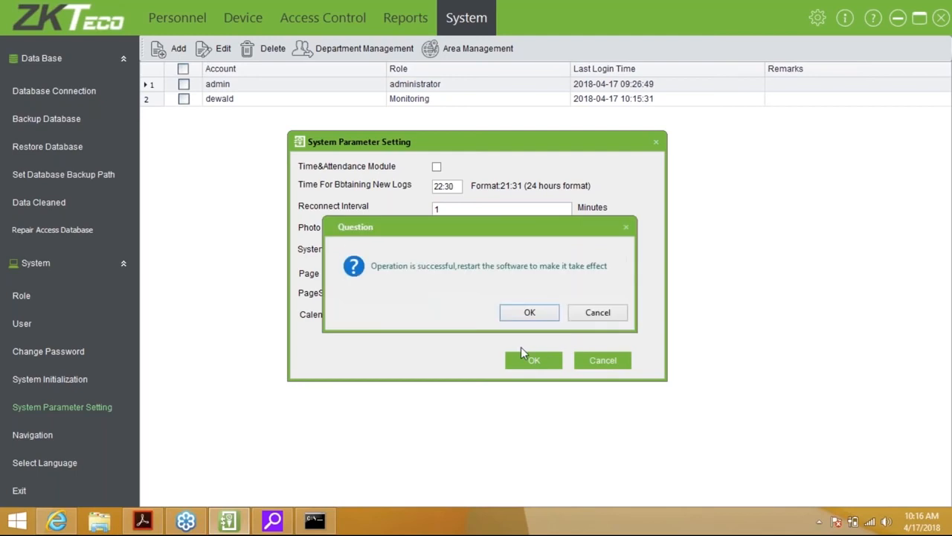
pyautogui.press('Return')
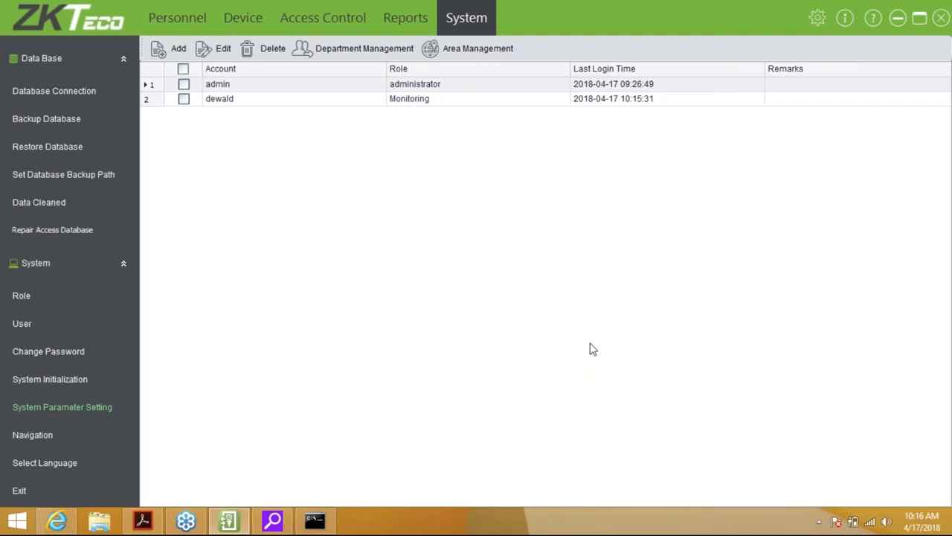
pyautogui.click(31, 435)
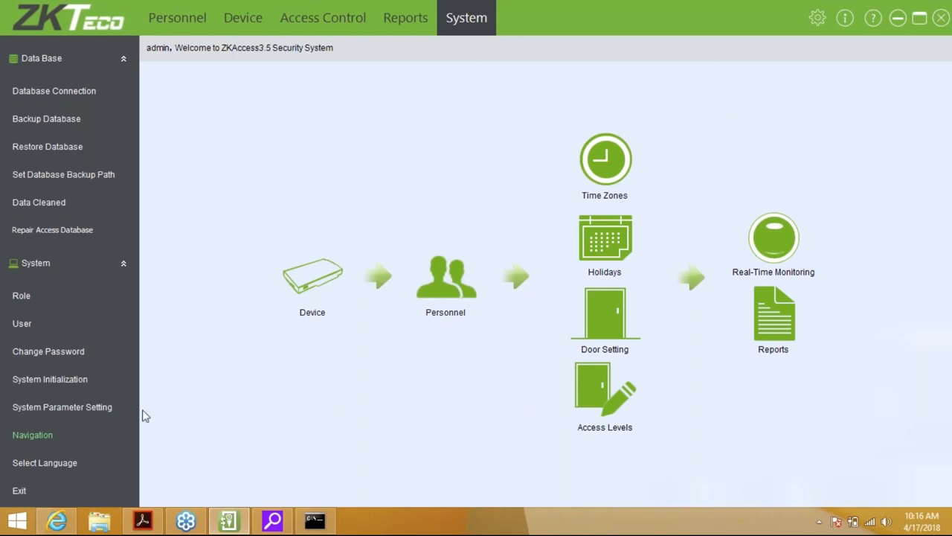
# Review the available interface languages in the Language Switch dialog, keeping English selected
pyautogui.click(52, 467)
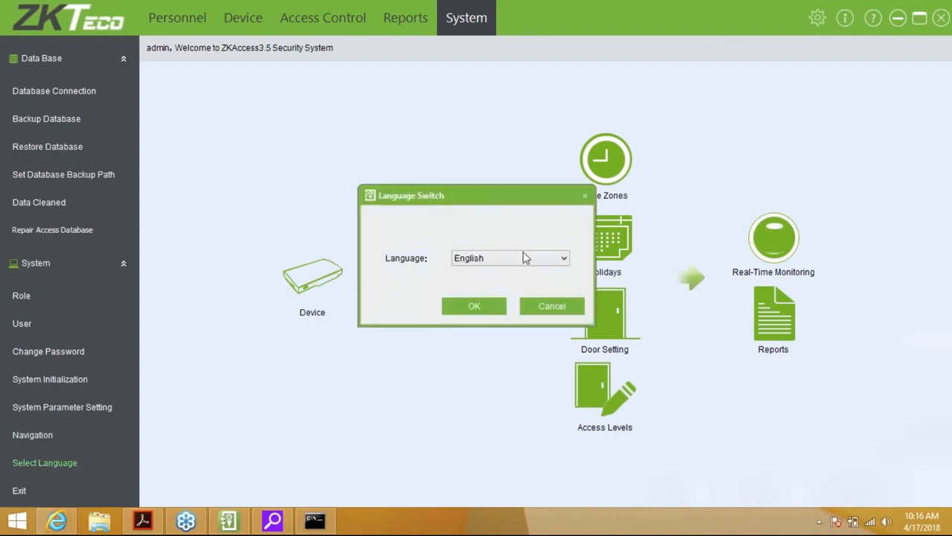
pyautogui.click(525, 256)
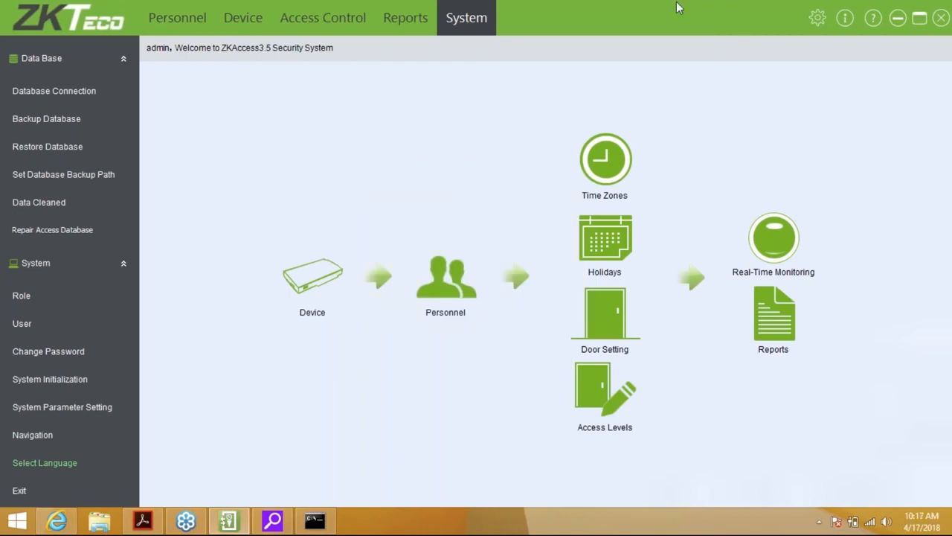
pyautogui.click(845, 18)
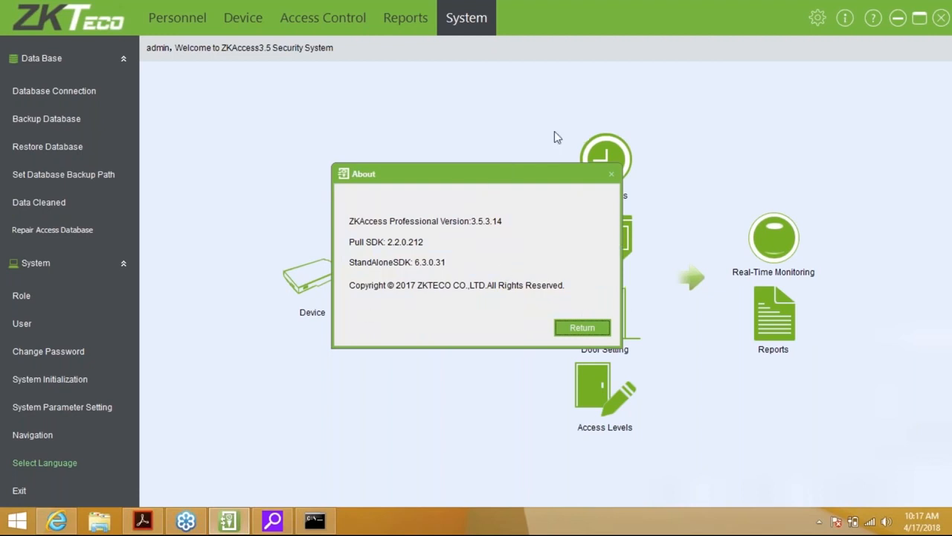
pyautogui.click(601, 332)
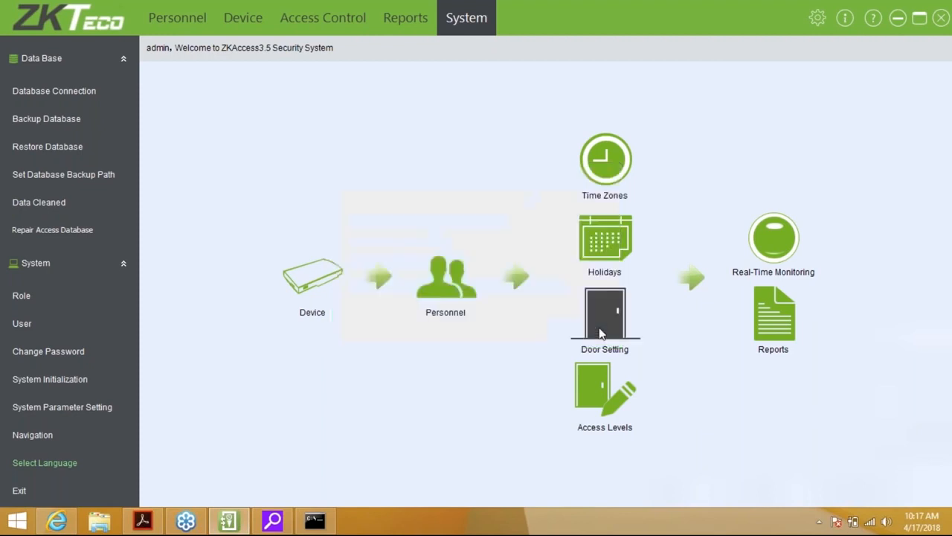
pyautogui.click(874, 19)
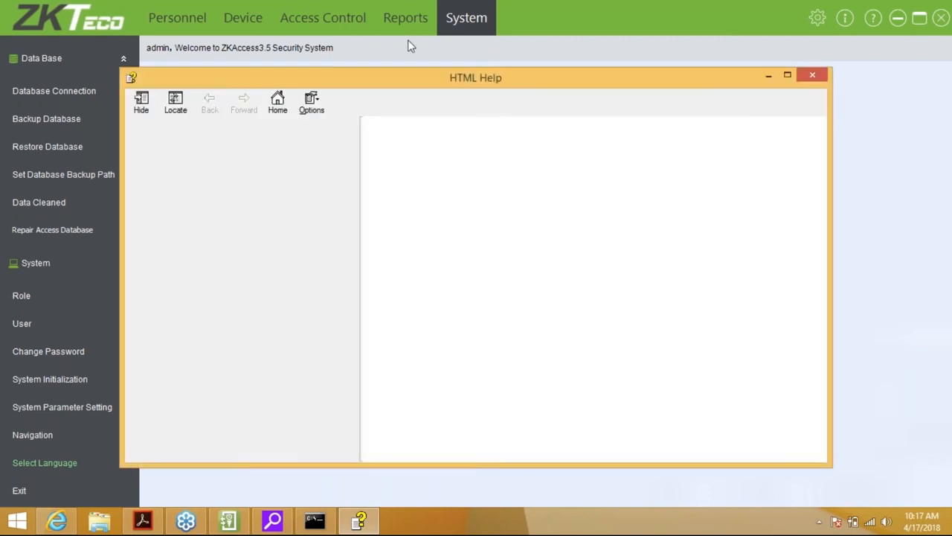
pyautogui.click(814, 78)
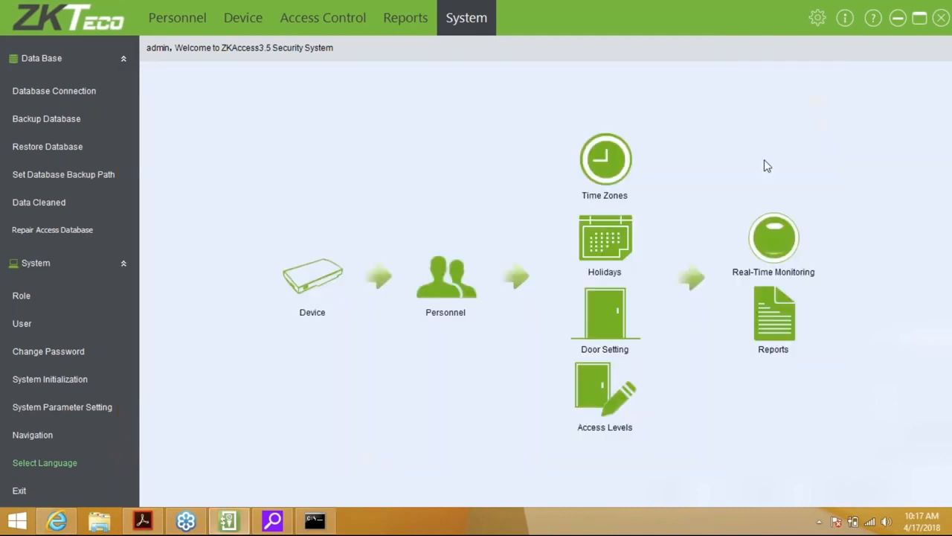